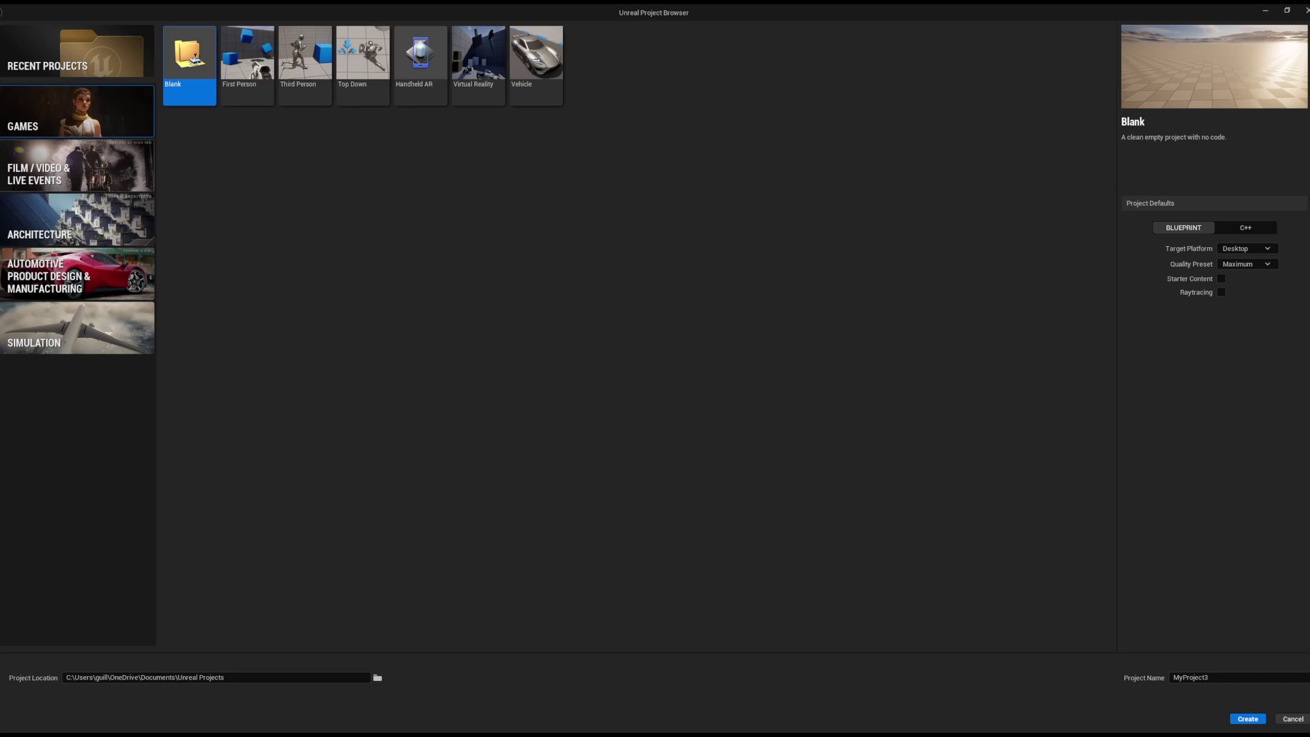
# - Browse the Film, Architecture, Automotive and Simulation template categories, and return to the Games category
pyautogui.click(144, 144)
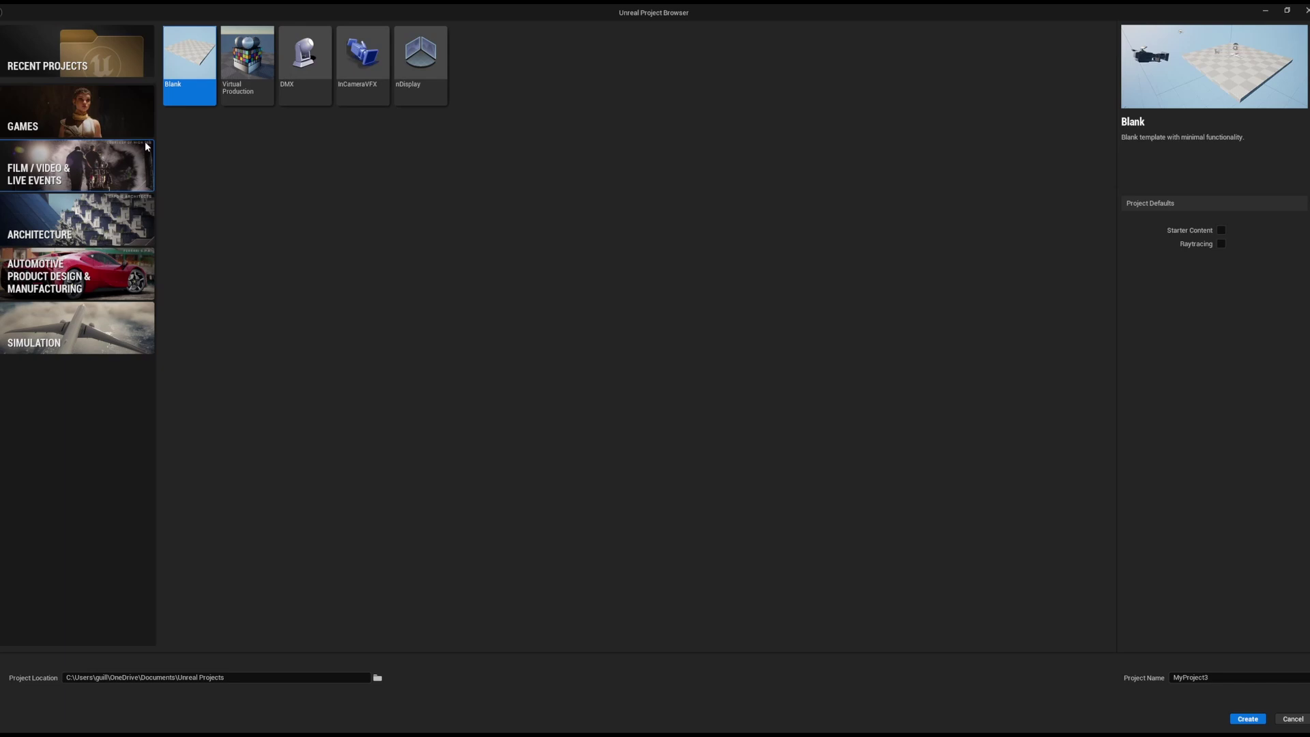
pyautogui.click(130, 231)
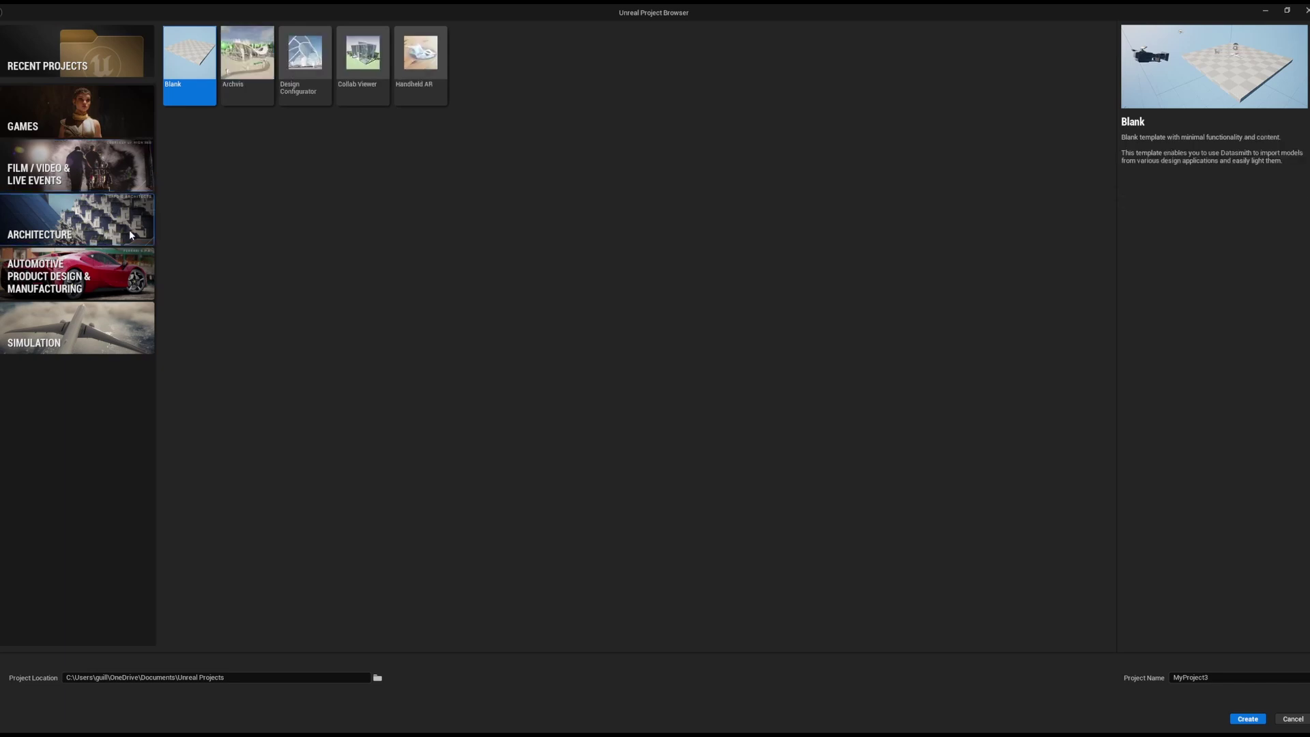
pyautogui.click(120, 267)
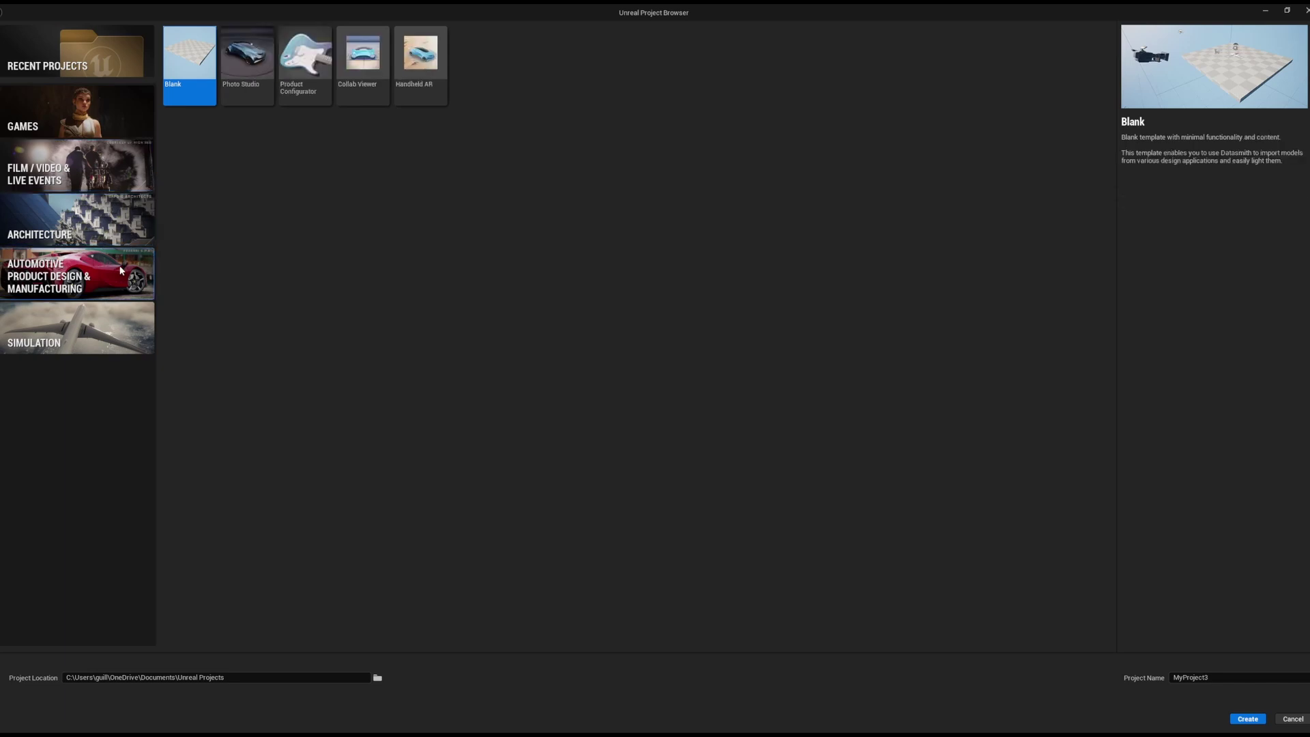
pyautogui.click(116, 324)
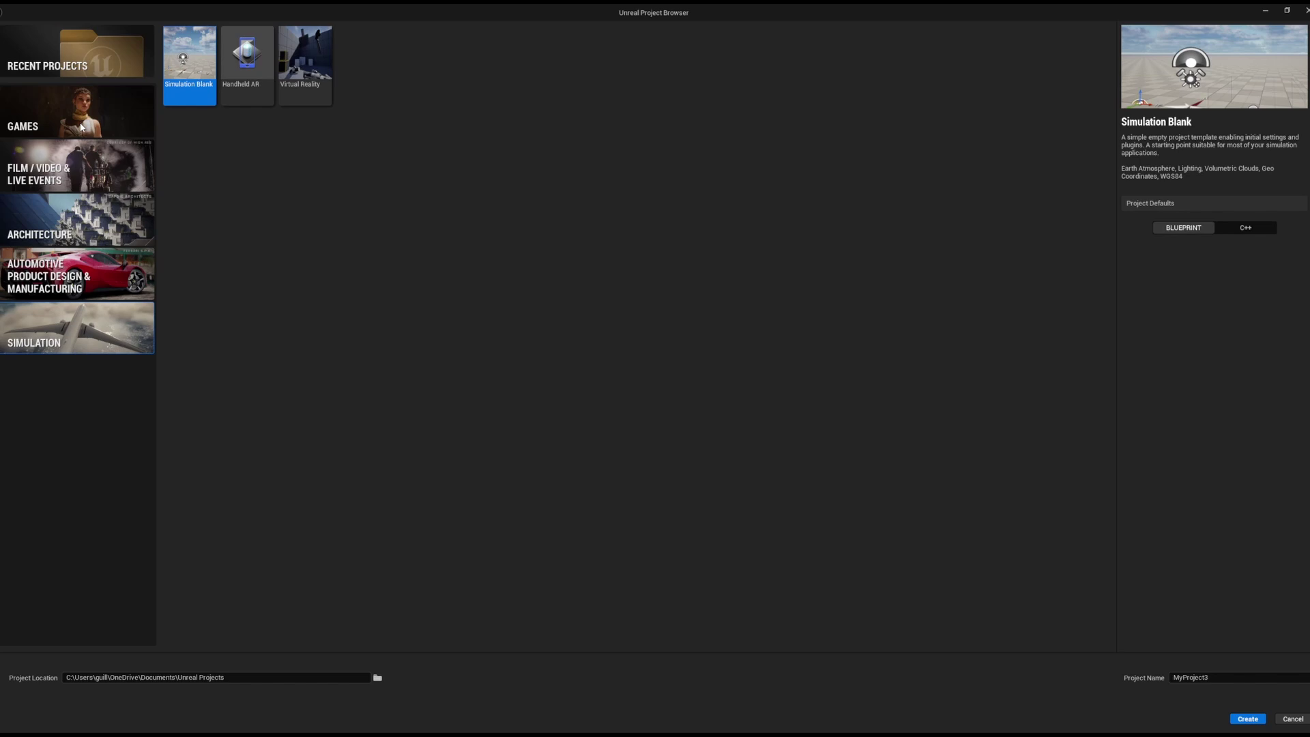
pyautogui.click(102, 115)
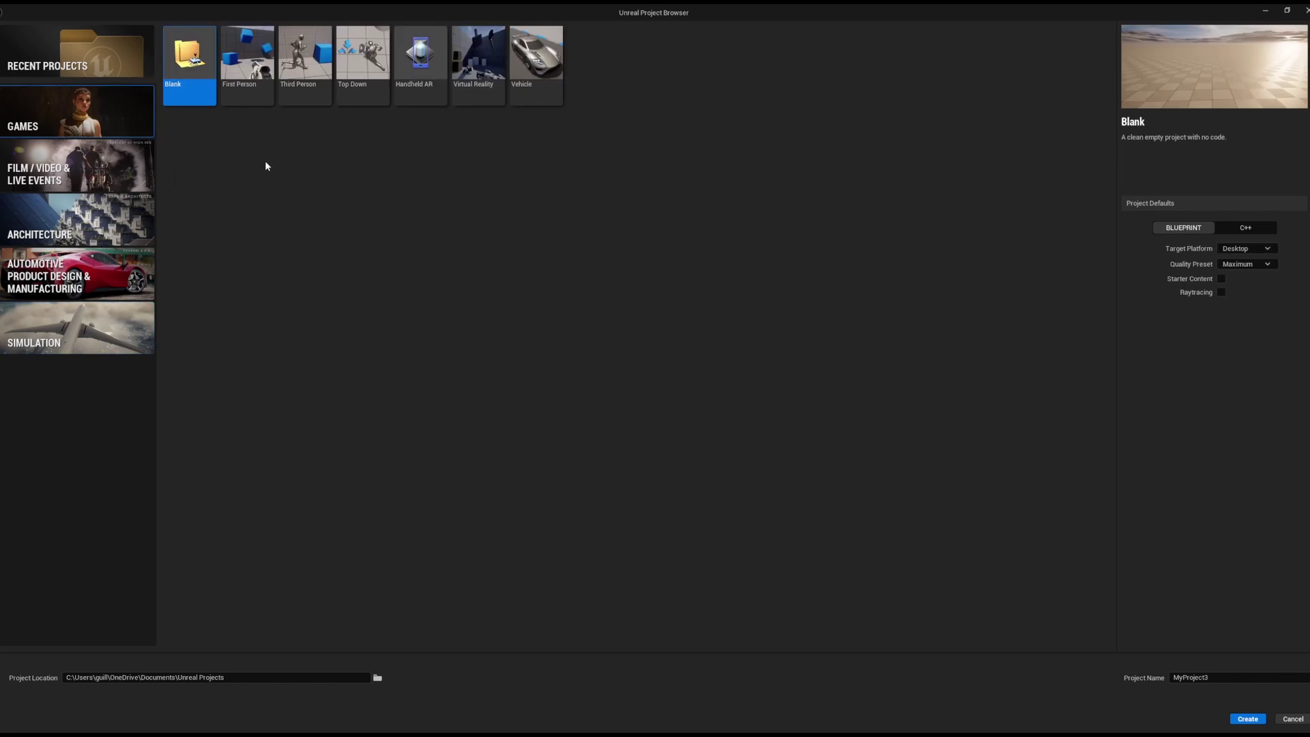
# - Preview the First Person, Third Person and Top Down game templates and their descriptions
pyautogui.click(265, 97)
pyautogui.click(307, 86)
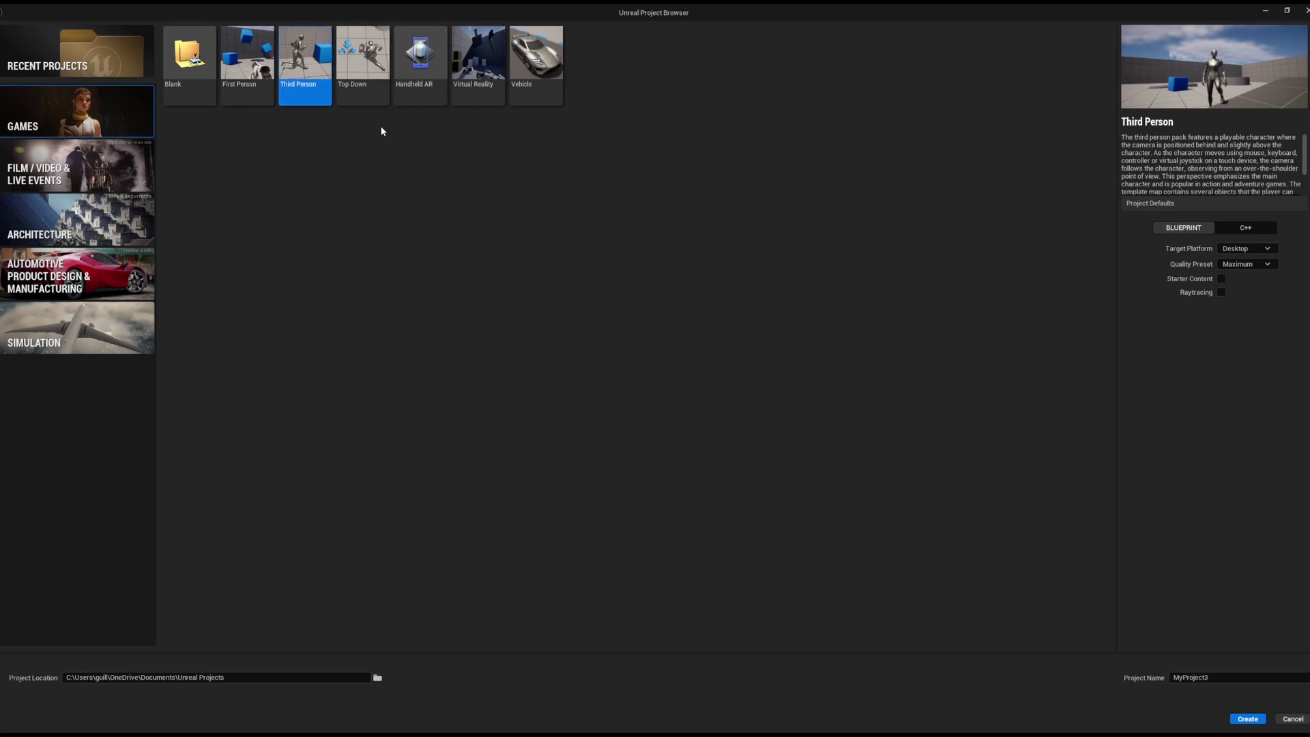
pyautogui.click(262, 81)
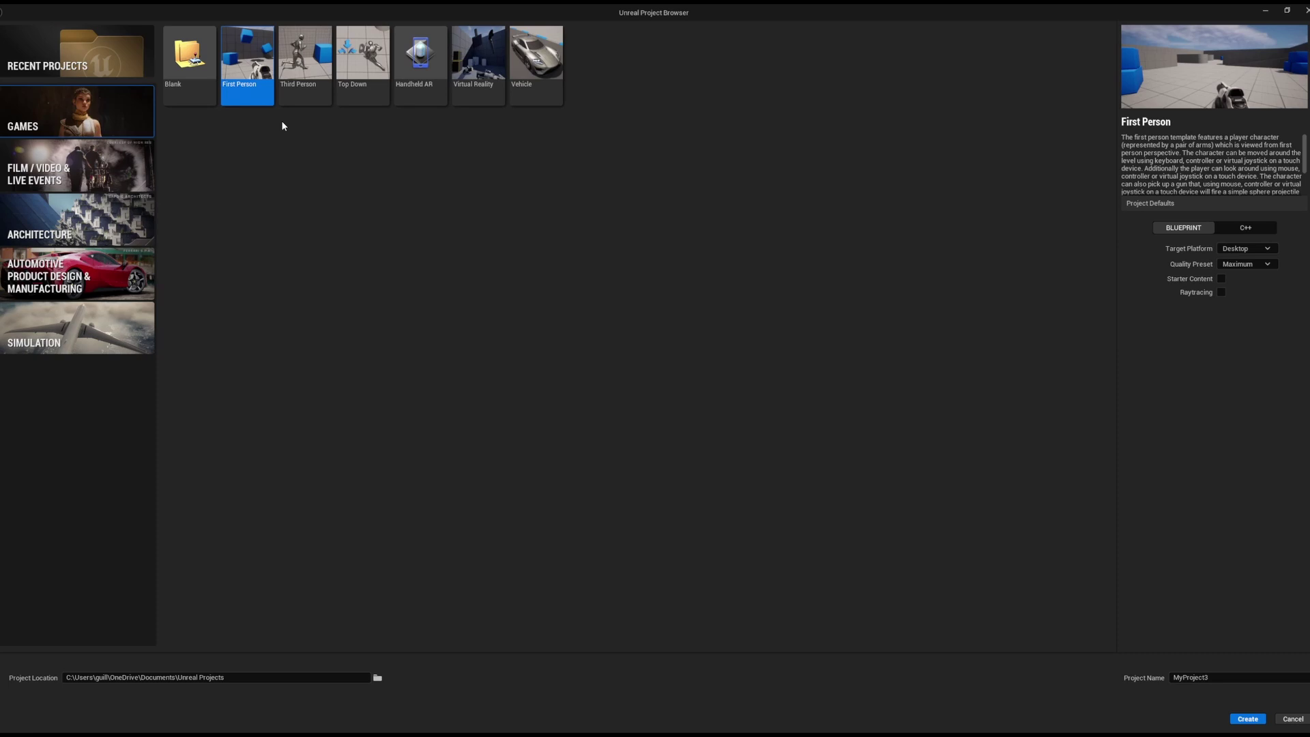
pyautogui.click(361, 66)
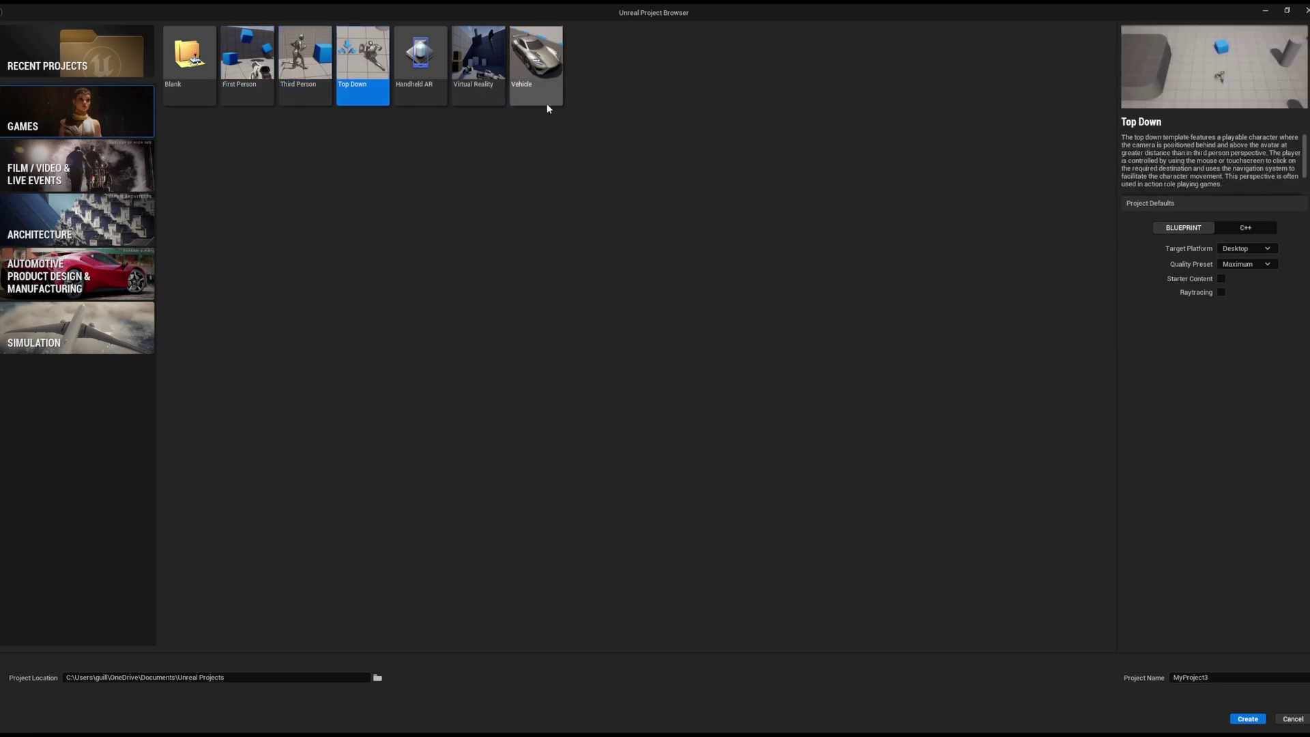
# - Create a new project named YT_test_A from the Blank game template
pyautogui.click(206, 86)
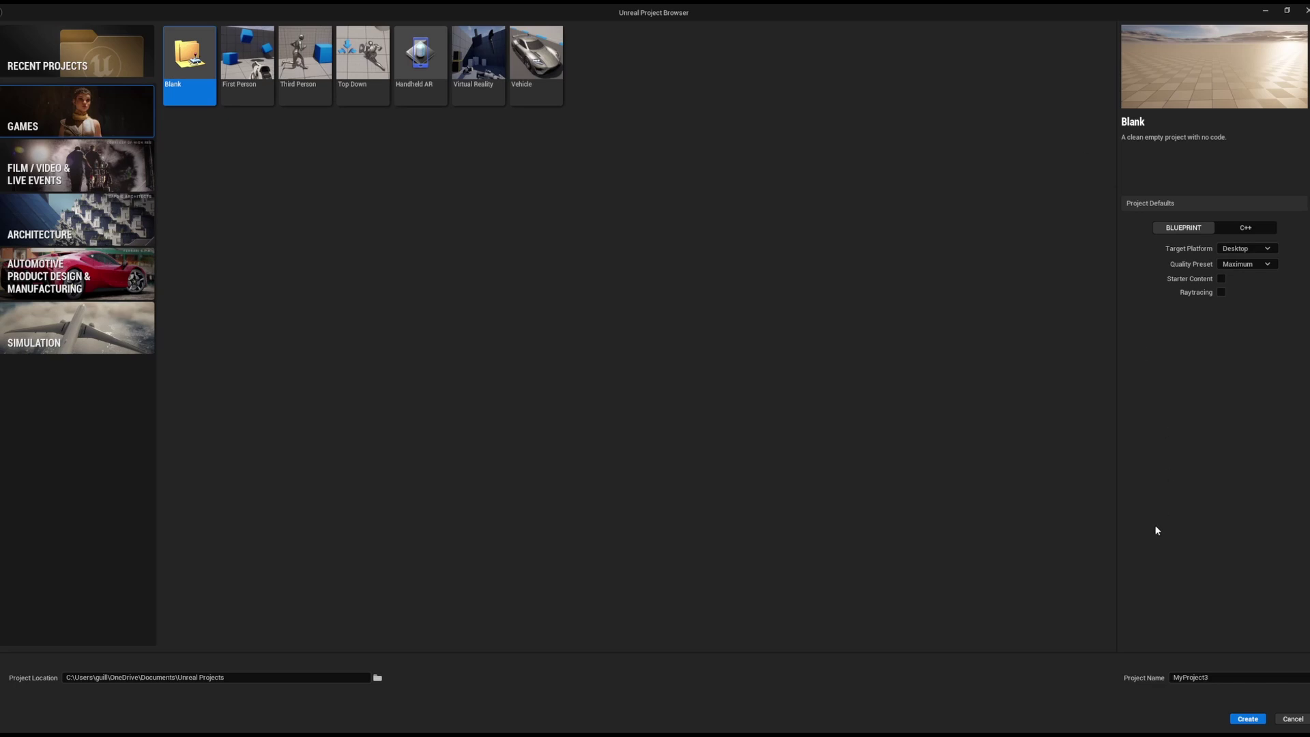
pyautogui.click(1244, 674)
pyautogui.hotkey('ctrl', 'a')
pyautogui.press('BackSpace')
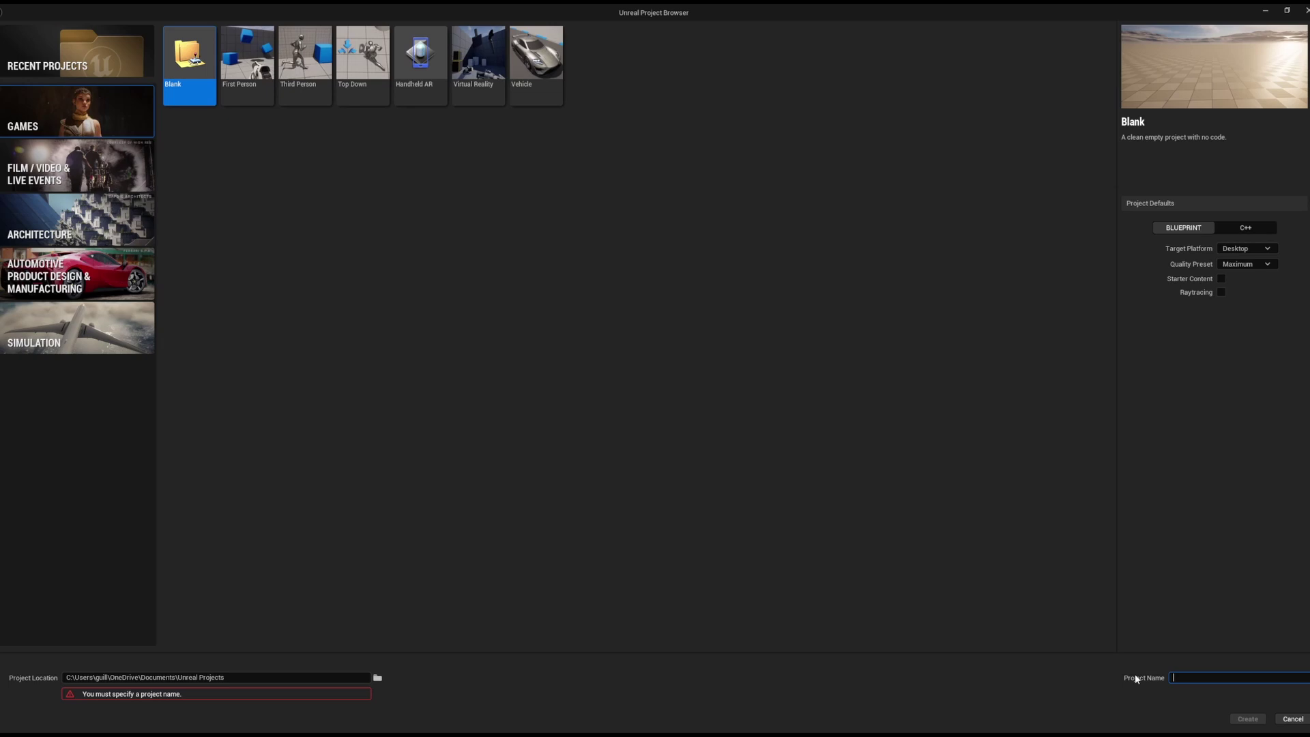
pyautogui.write('YT_test_A')
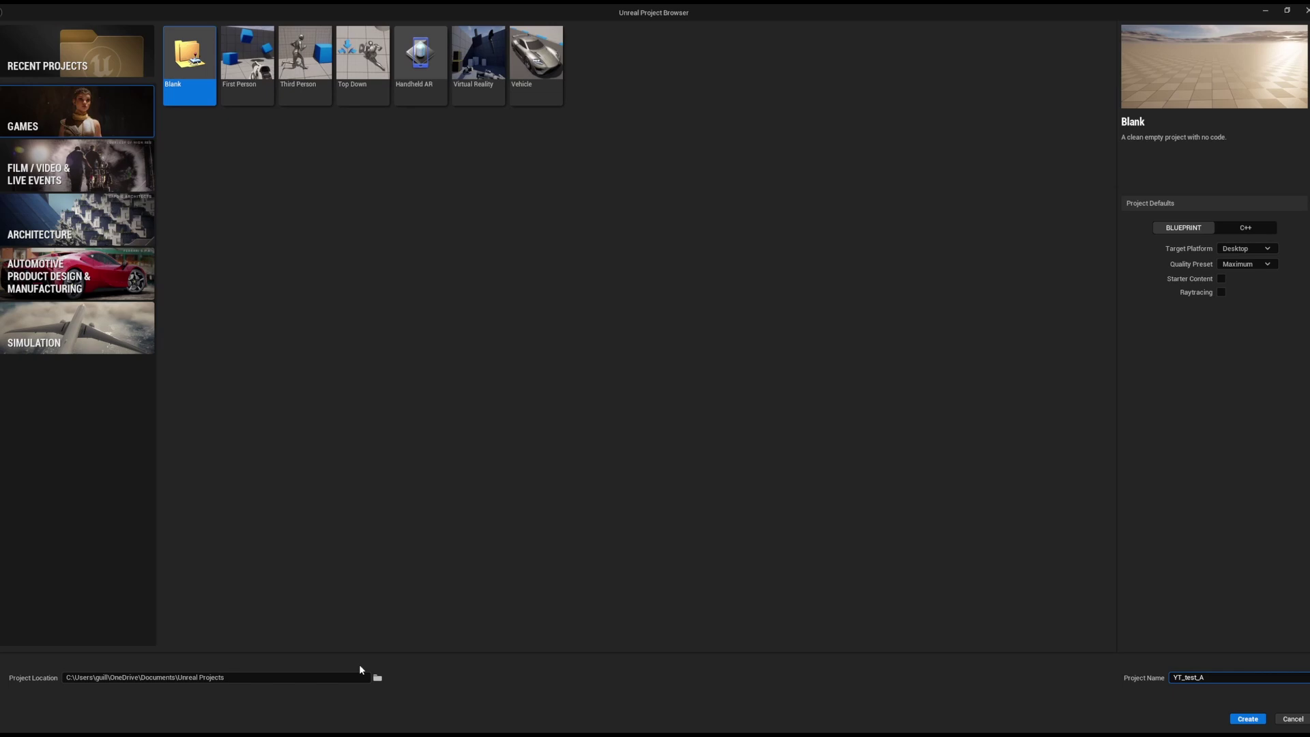
pyautogui.click(1257, 722)
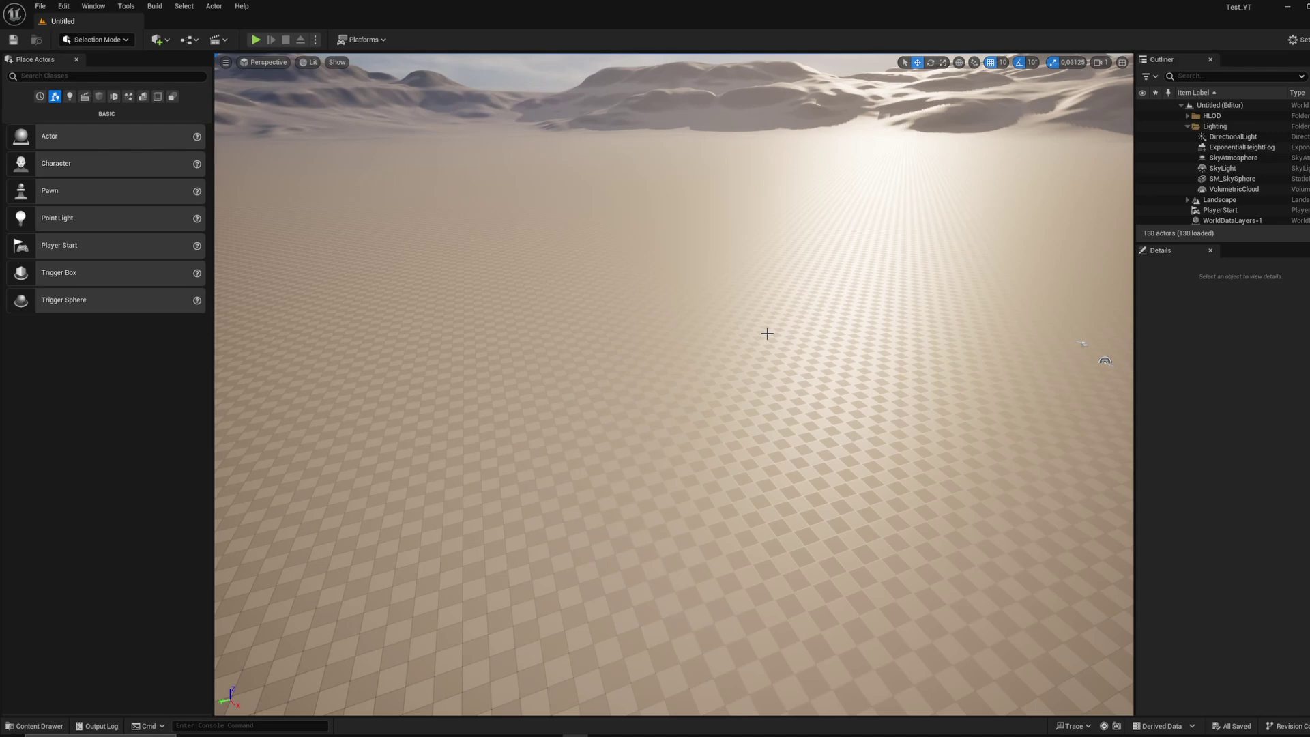
# - Enlarge the Outliner so it shows more of the level's actor list
pyautogui.moveTo(665, 291); pyautogui.dragTo(760, 279, button='right')
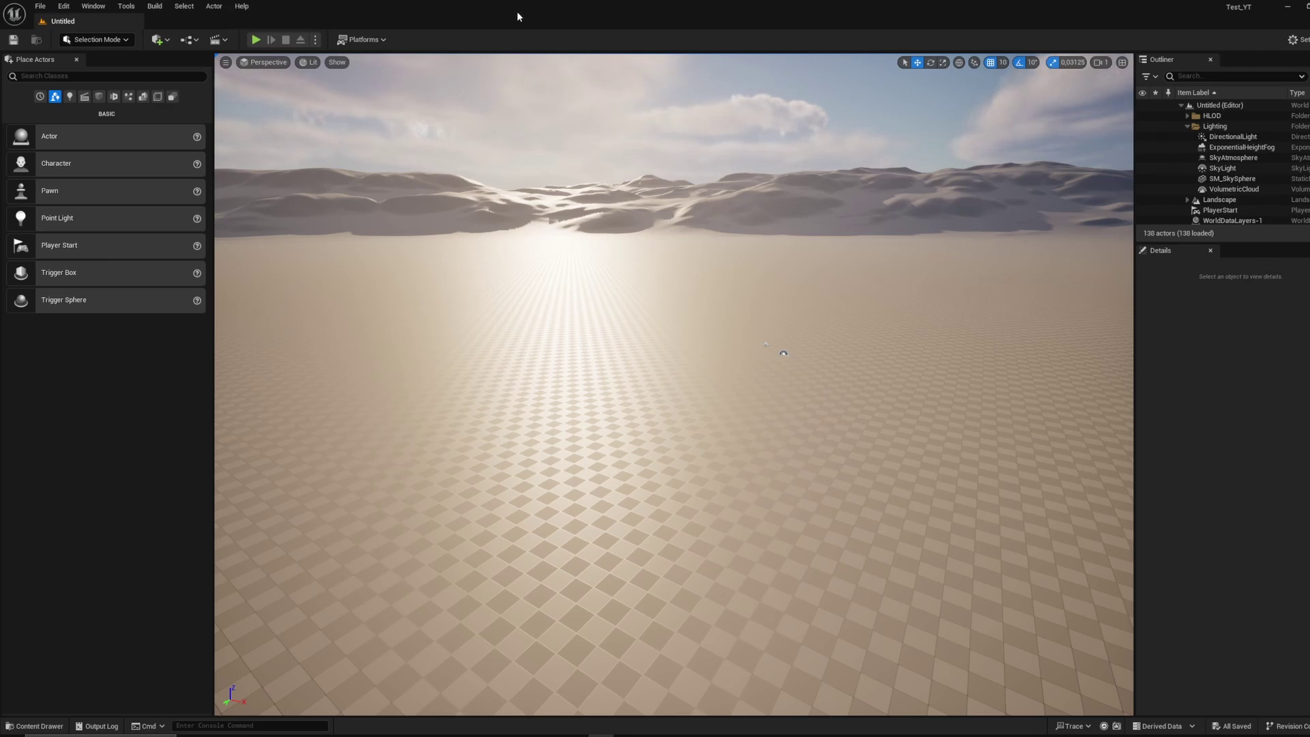
pyautogui.moveTo(1239, 244); pyautogui.dragTo(1239, 309)
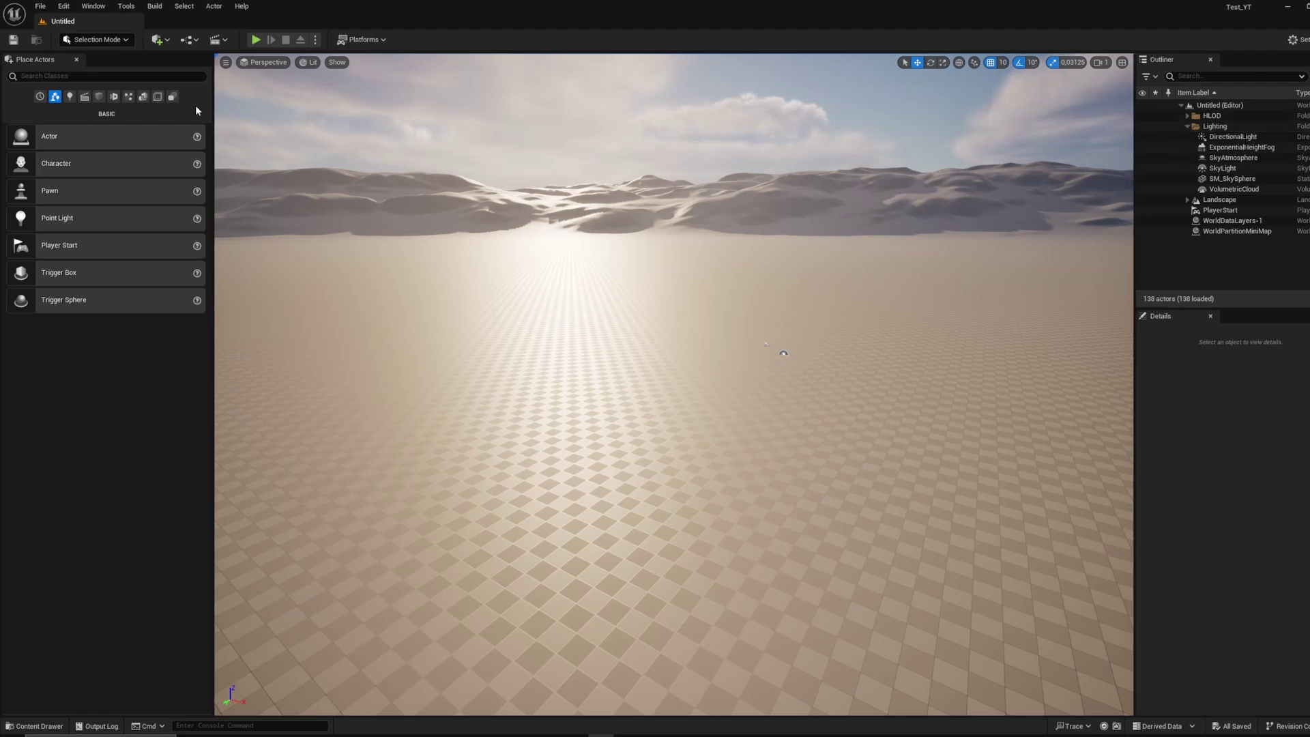
# - Switch to Modeling mode and place a new box primitive on the checkered ground
pyautogui.click(118, 40)
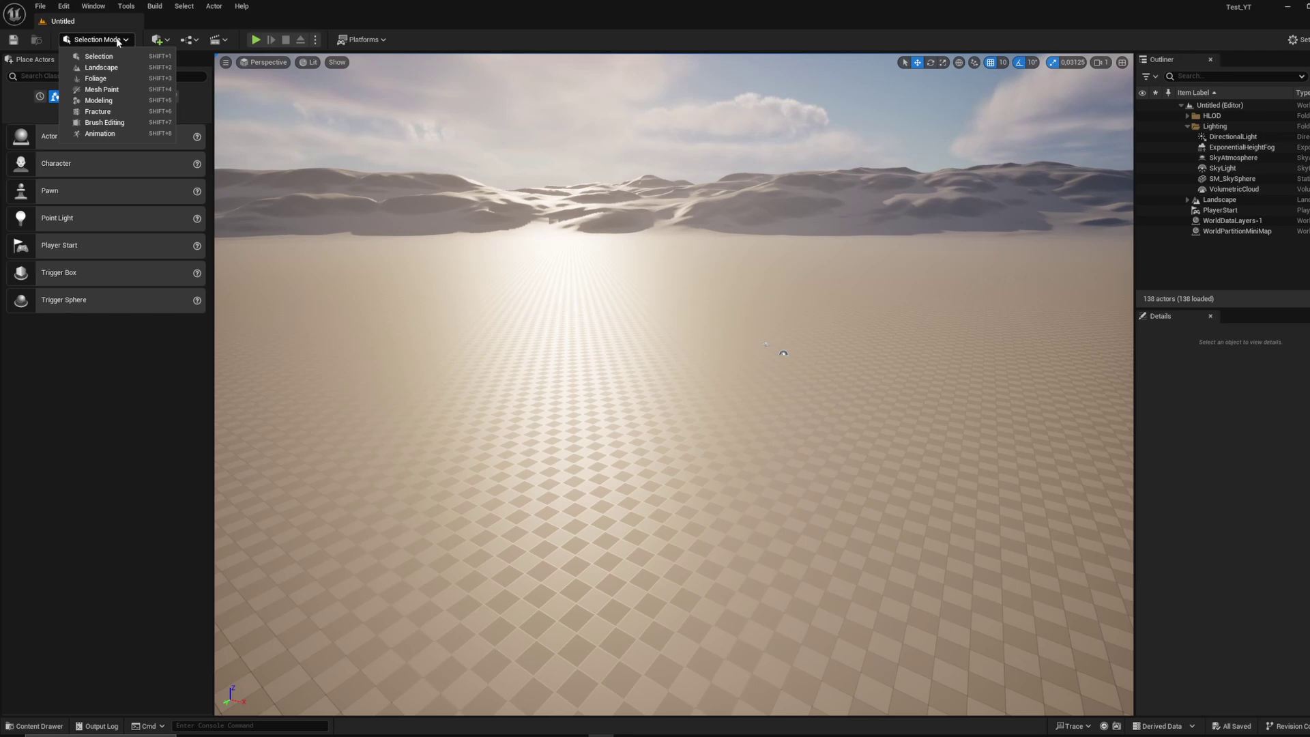
pyautogui.click(99, 103)
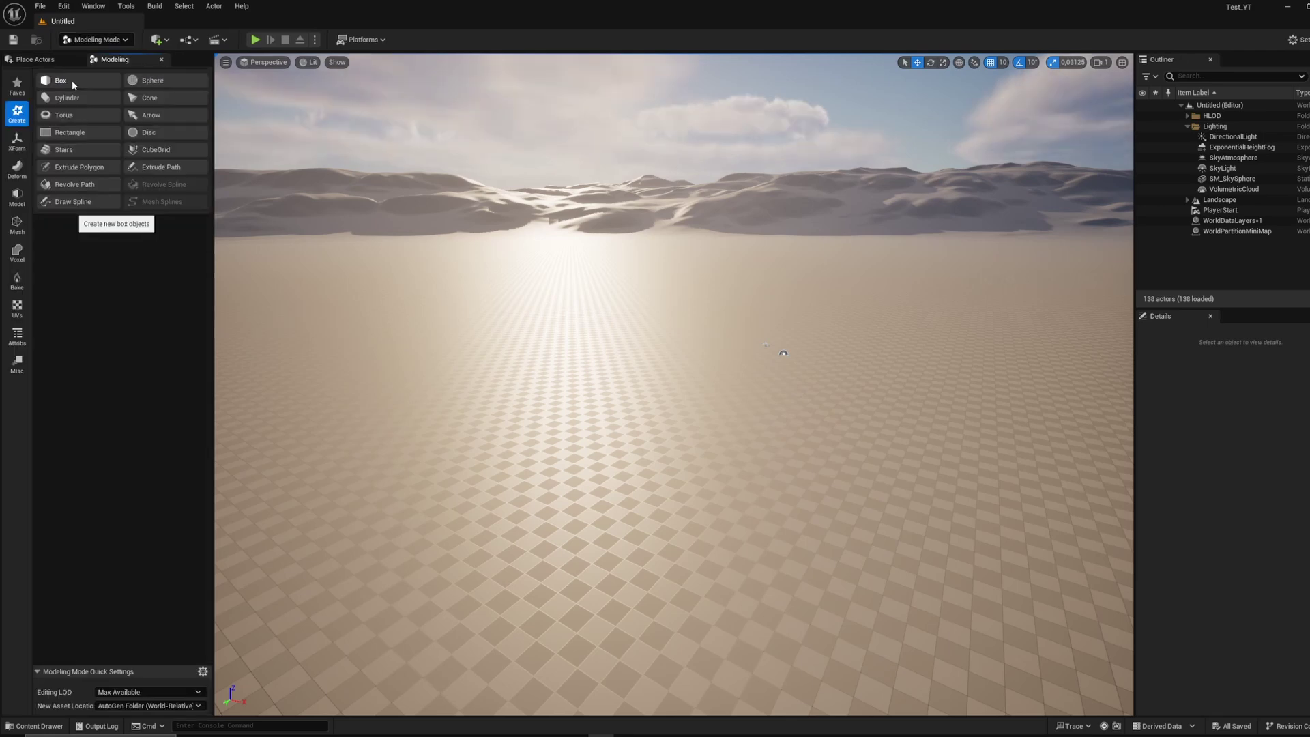
pyautogui.click(73, 82)
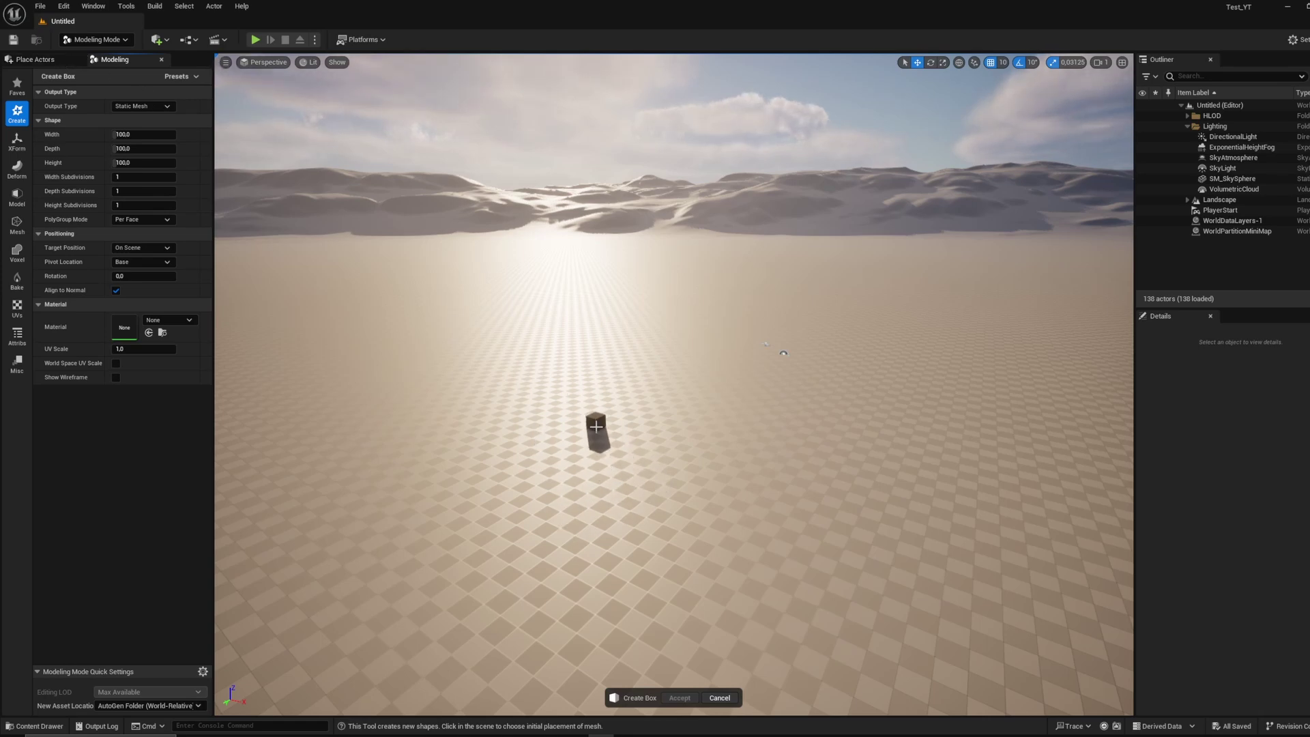
pyautogui.click(597, 425)
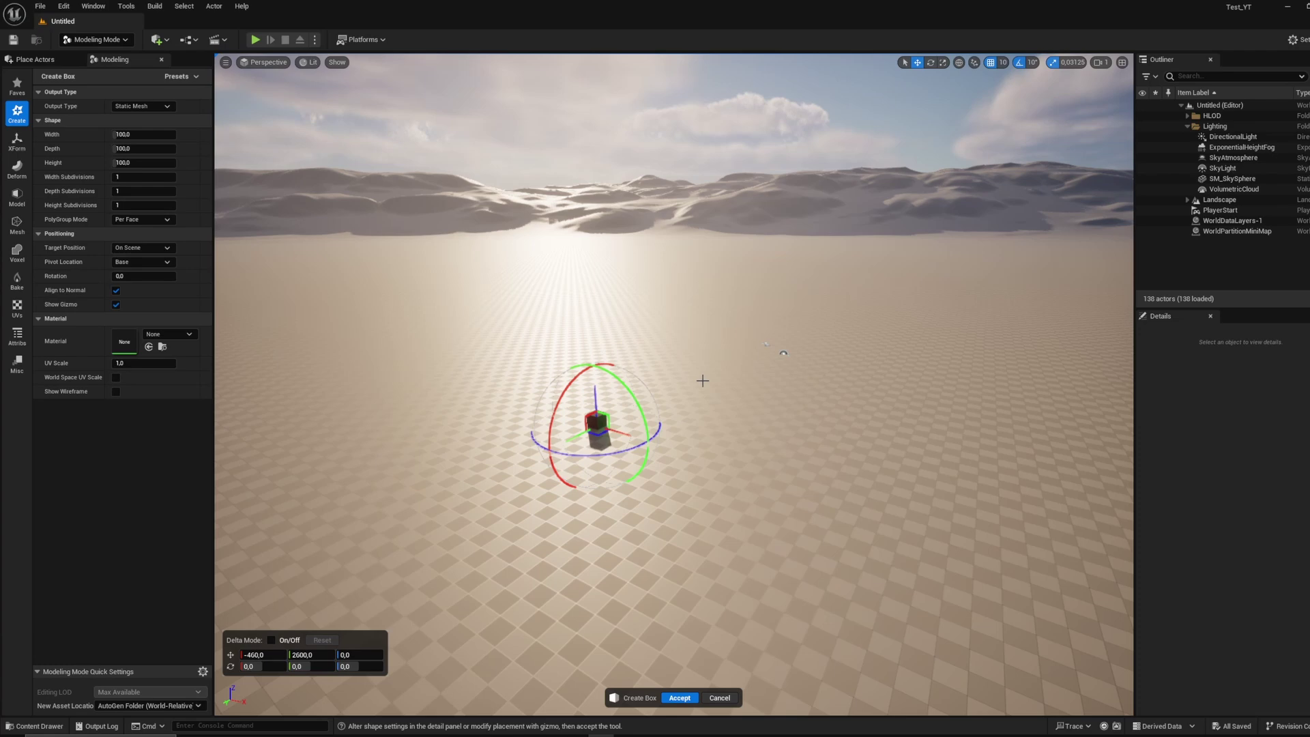
# - Set the new box's width, depth and height to 1000 each
pyautogui.scroll(5, 703, 380)
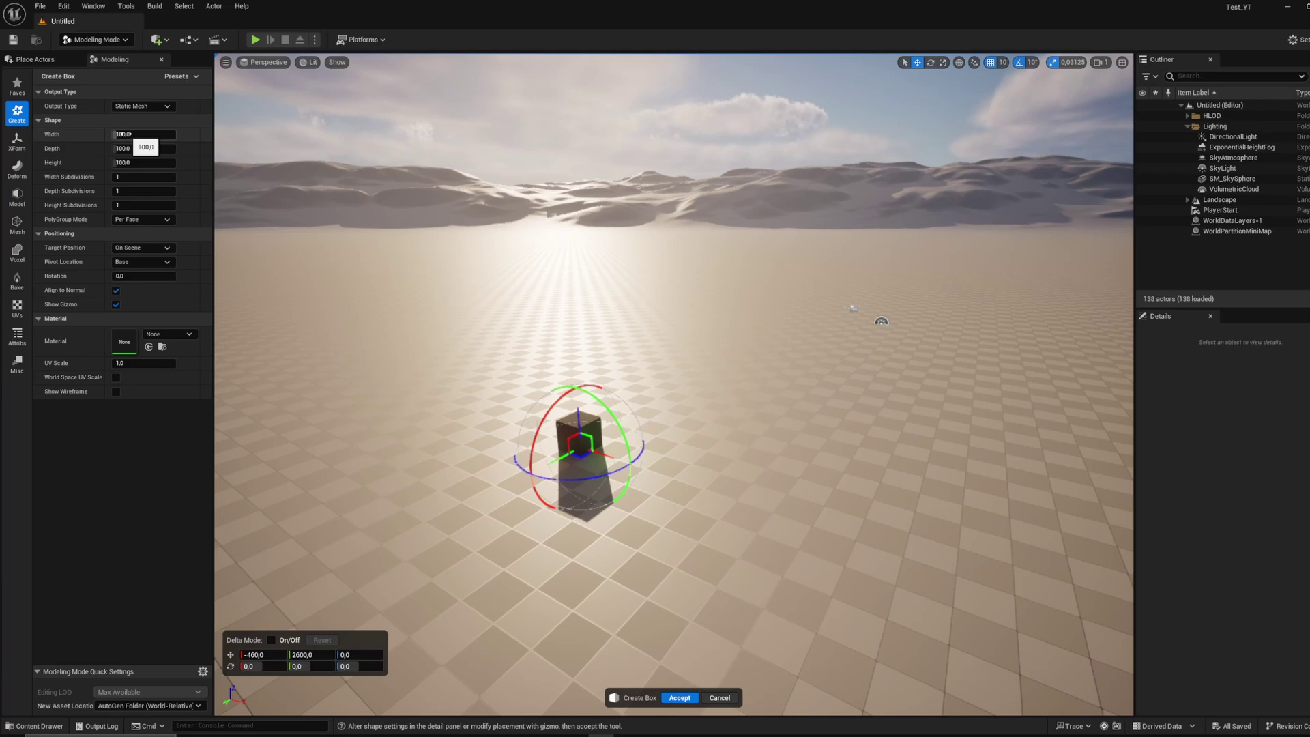
pyautogui.moveTo(123, 135); pyautogui.dragTo(163, 166)
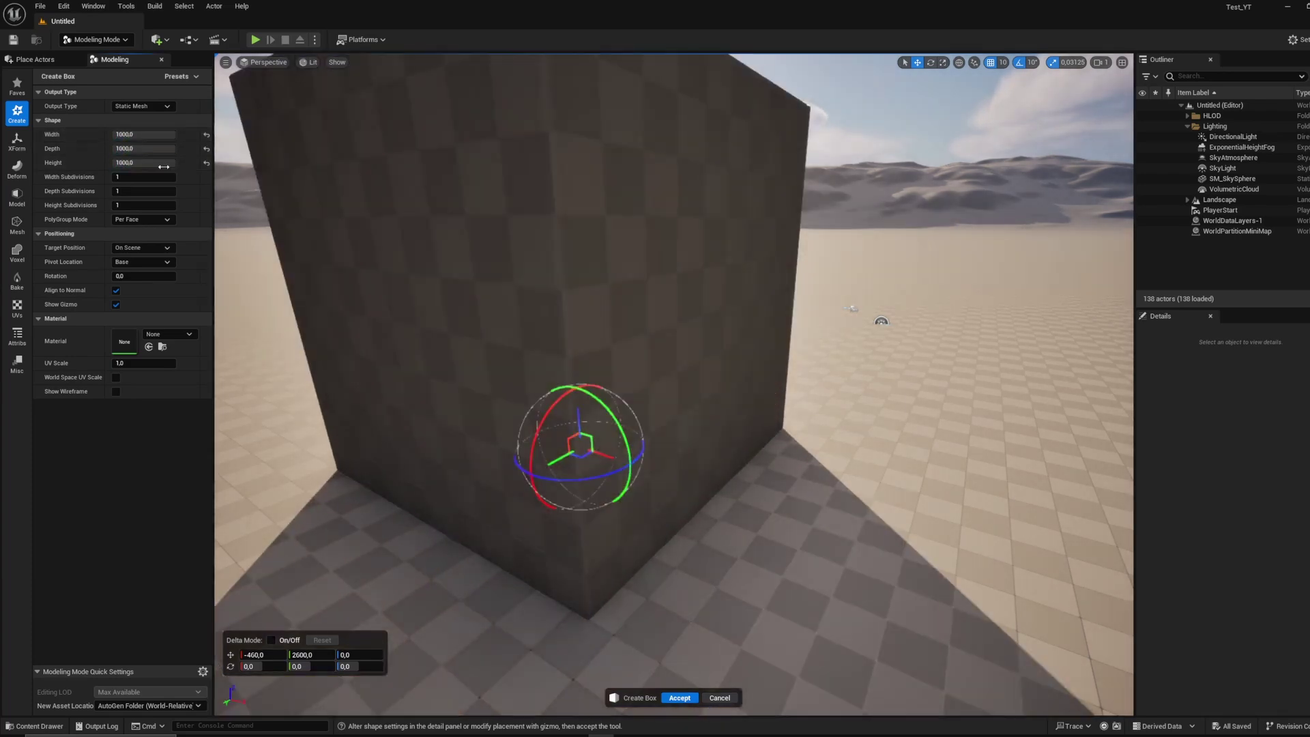
pyautogui.scroll(-4, 351, 208)
pyautogui.moveTo(351, 208)
pyautogui.mouseDown(button='right')
pyautogui.moveTo(325, 258)
pyautogui.moveTo(369, 192)
pyautogui.moveTo(335, 215)
pyautogui.mouseUp(button='right')
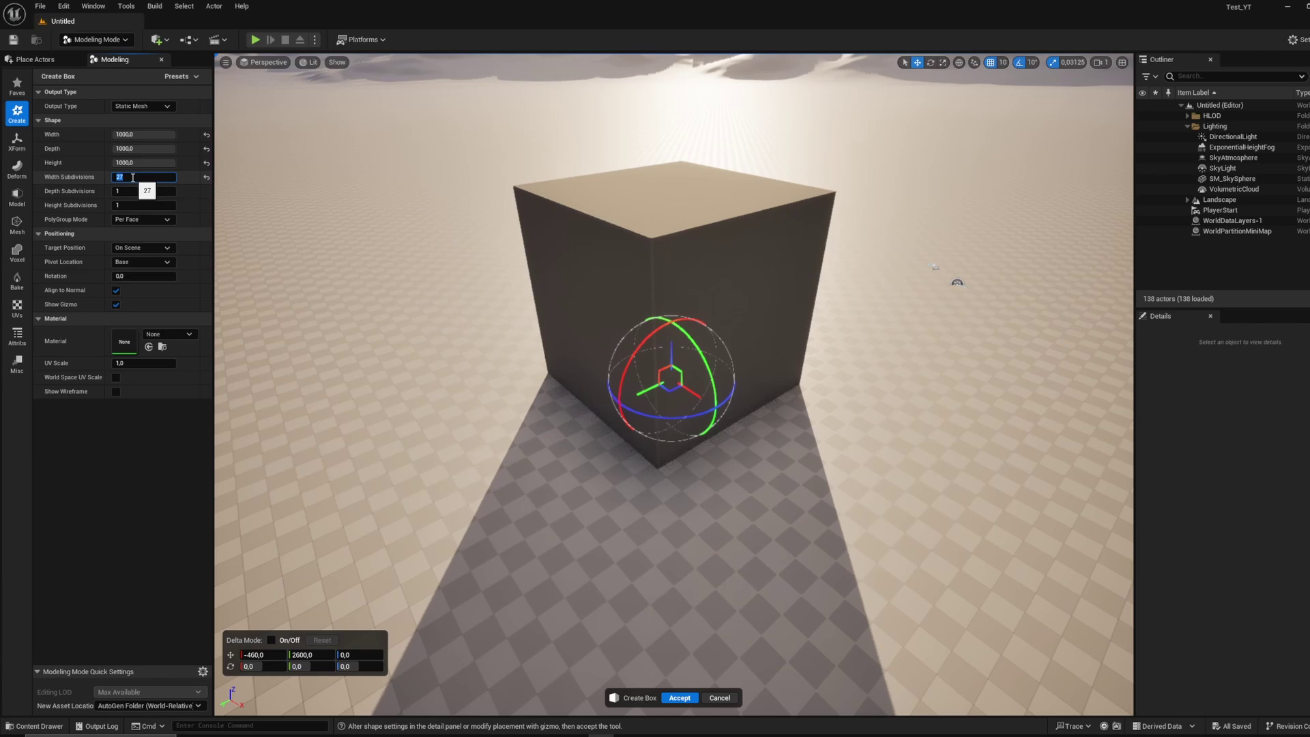
# - Set the box's width, depth and height subdivisions to 20 each and accept the shape
pyautogui.press('Return')
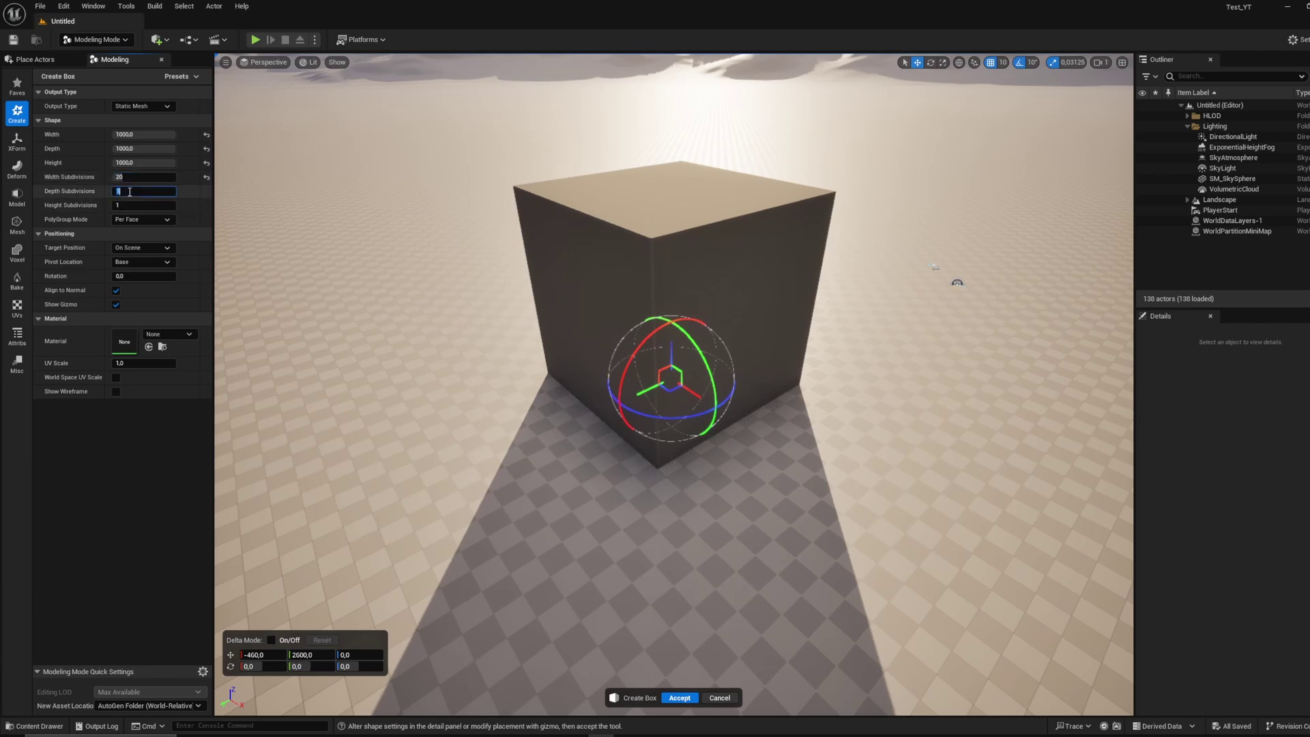
pyautogui.press('Return')
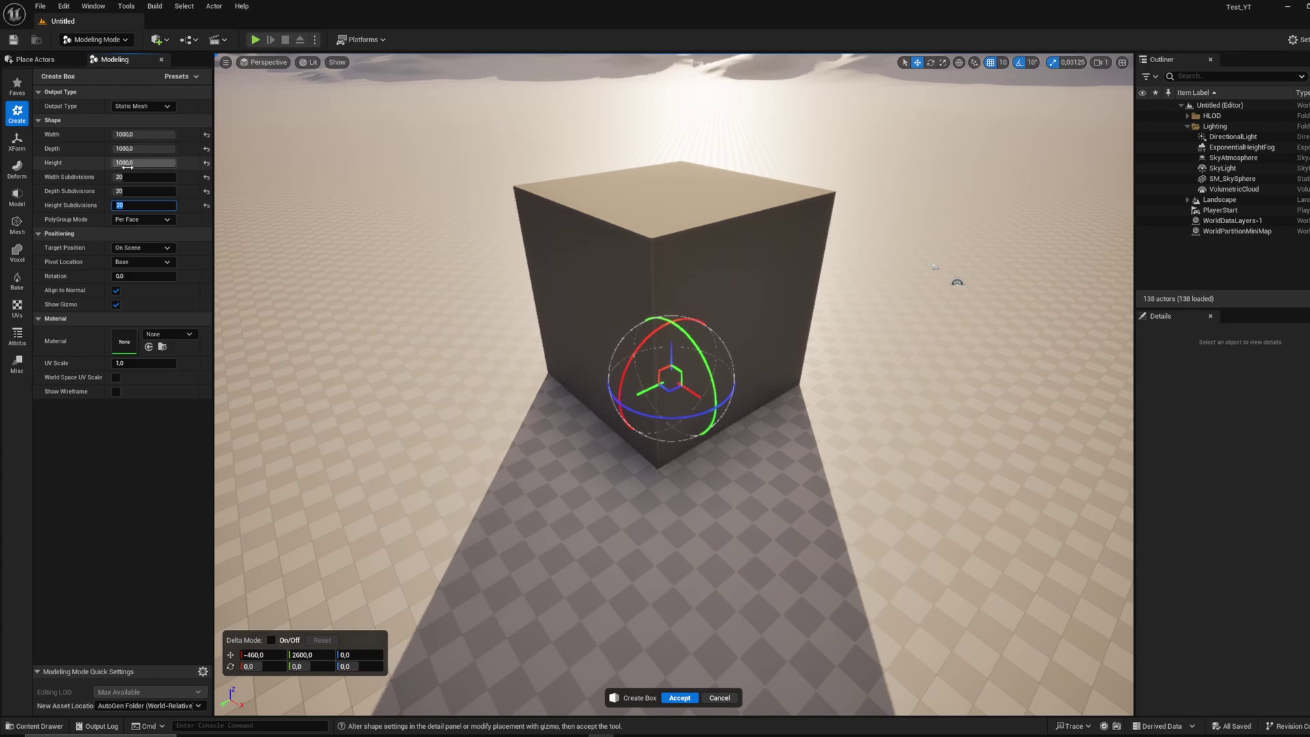
pyautogui.click(679, 699)
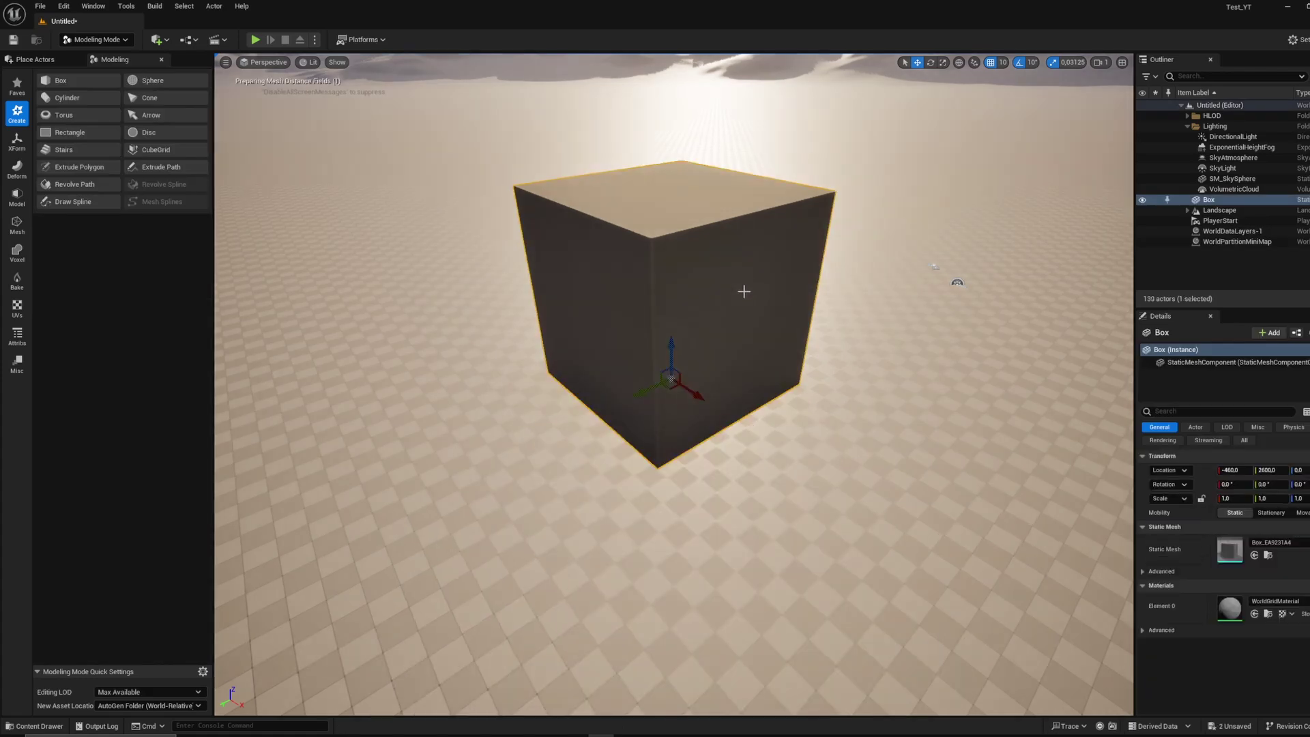
# - Duplicate the box, offset the copy along the Y axis to 2390, and narrow its X scale to about 0.41
pyautogui.moveTo(743, 292); pyautogui.dragTo(614, 292, button='right')
pyautogui.moveTo(852, 336); pyautogui.dragTo(852, 336, button='right')
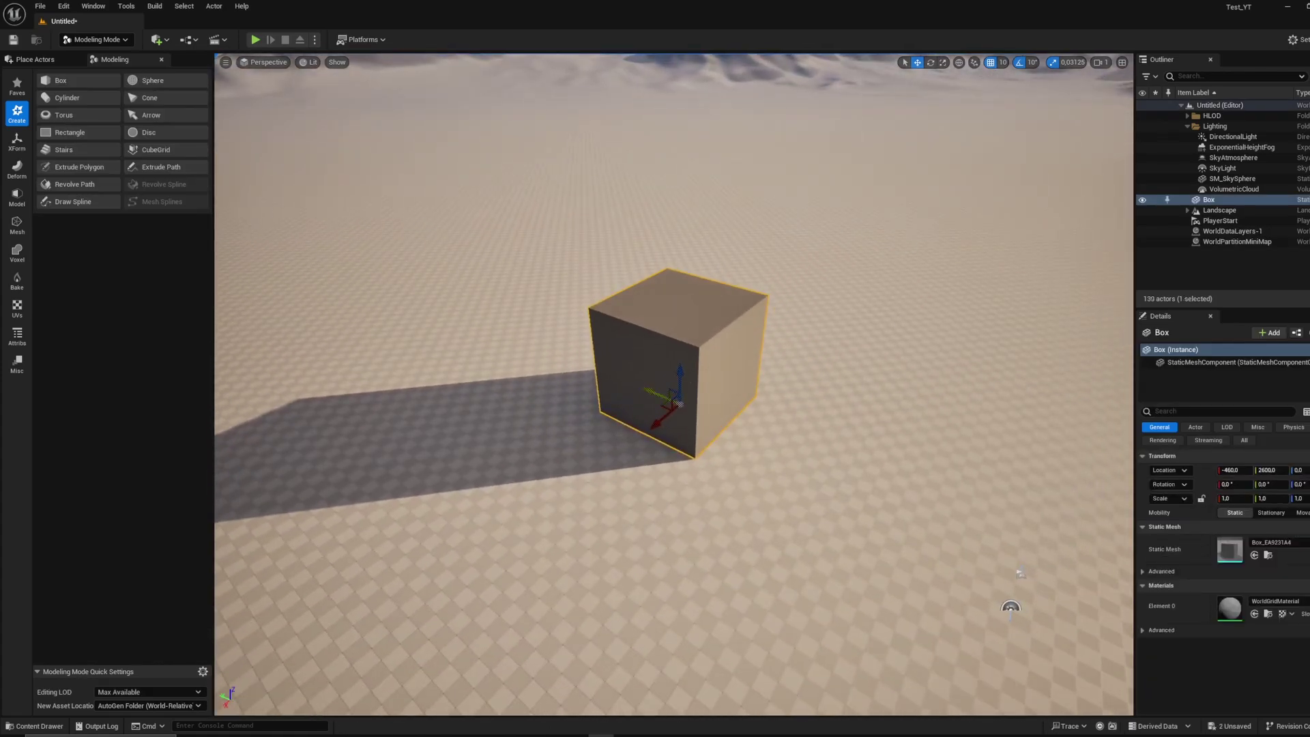
pyautogui.moveTo(658, 392)
pyautogui.mouseDown()
pyautogui.moveTo(600, 359)
pyautogui.moveTo(710, 407)
pyautogui.moveTo(681, 391)
pyautogui.moveTo(696, 440)
pyautogui.moveTo(710, 426)
pyautogui.moveTo(674, 402)
pyautogui.mouseUp()
pyautogui.press('r')
pyautogui.press('space')
pyautogui.press('space')
pyautogui.press('space')
pyautogui.keyDown('alt'); pyautogui.moveTo(774, 389); pyautogui.dragTo(887, 334); pyautogui.keyUp('alt')
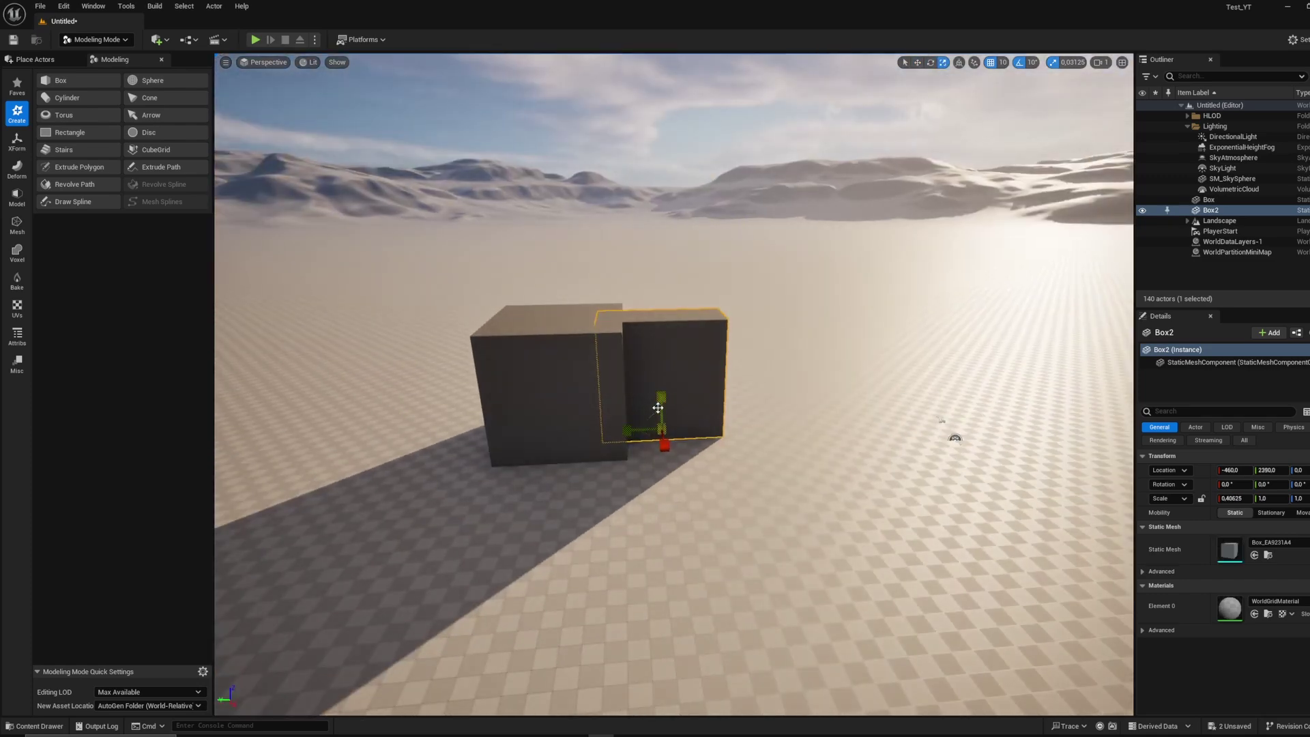
# - Enlarge the duplicated box to a scale of about 1.5 in X and 1.66 in Y and Z, placing it at Y 2230
pyautogui.moveTo(684, 419); pyautogui.dragTo(648, 416, button='right')
pyautogui.moveTo(705, 417); pyautogui.dragTo(711, 415)
pyautogui.press('w')
pyautogui.keyDown('alt'); pyautogui.moveTo(823, 431); pyautogui.dragTo(757, 425); pyautogui.keyUp('alt')
pyautogui.moveTo(663, 418); pyautogui.dragTo(691, 419)
pyautogui.moveTo(690, 419); pyautogui.dragTo(666, 373, button='right')
pyautogui.moveTo(675, 378); pyautogui.dragTo(750, 388)
pyautogui.press('w')
# - Move the original box to Y 3380 so it partly overlaps the larger box, and raise its Z scale to 1.375
pyautogui.keyDown('alt'); pyautogui.moveTo(751, 388); pyautogui.dragTo(641, 362); pyautogui.keyUp('alt')
pyautogui.click(609, 403)
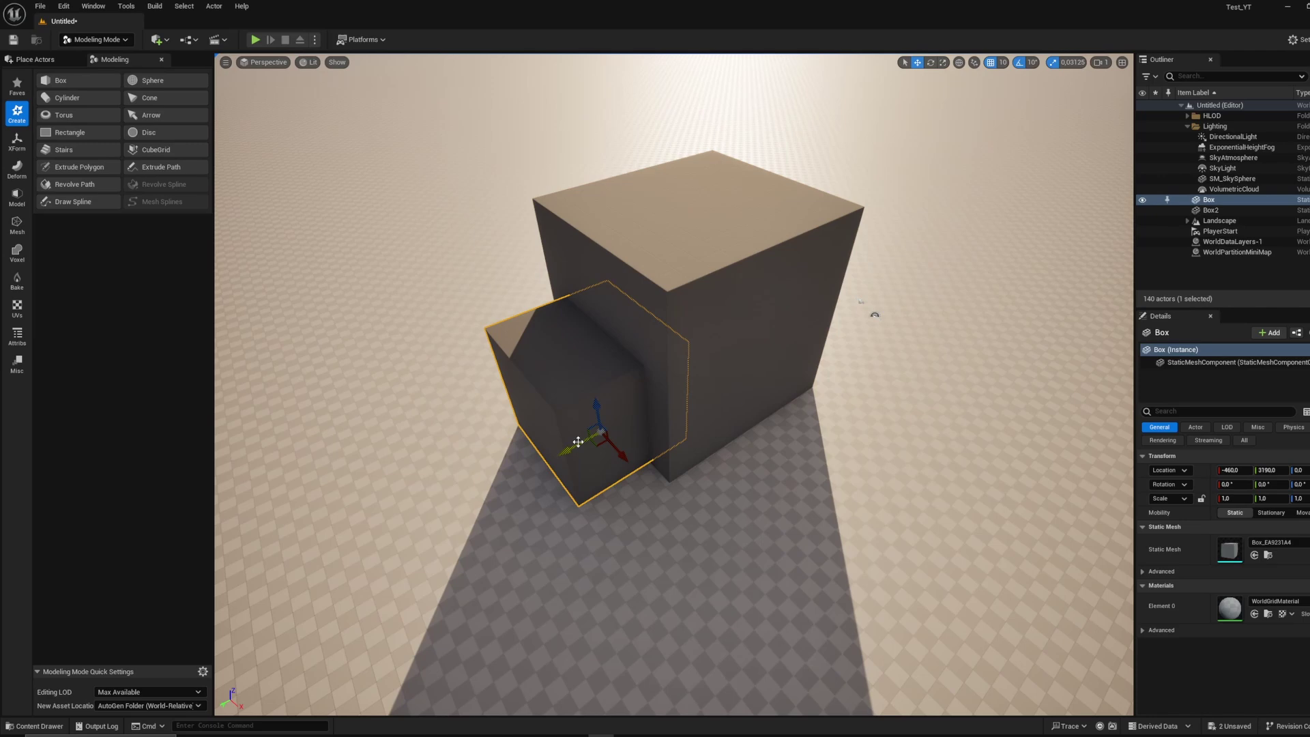
pyautogui.moveTo(577, 442); pyautogui.dragTo(559, 402)
pyautogui.press('r')
pyautogui.press('w')
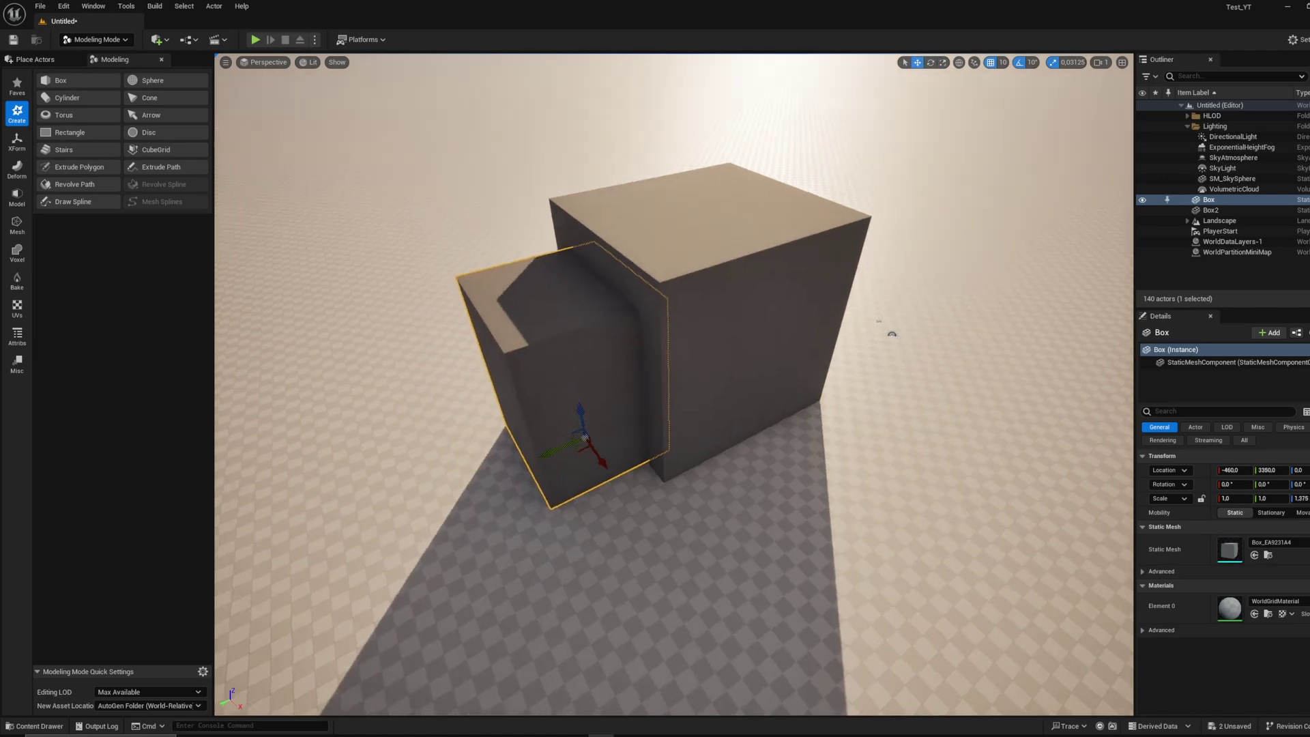
# - Duplicate the original box to Y 4230 and scale the copy to about 1.34 in X and 1.8 in Z
pyautogui.moveTo(584, 438); pyautogui.dragTo(560, 442, button='right')
pyautogui.keyDown('alt'); pyautogui.moveTo(560, 449); pyautogui.dragTo(441, 471); pyautogui.keyUp('alt')
pyautogui.moveTo(441, 471); pyautogui.dragTo(534, 442, button='right')
pyautogui.press('r')
pyautogui.moveTo(535, 442); pyautogui.dragTo(529, 468)
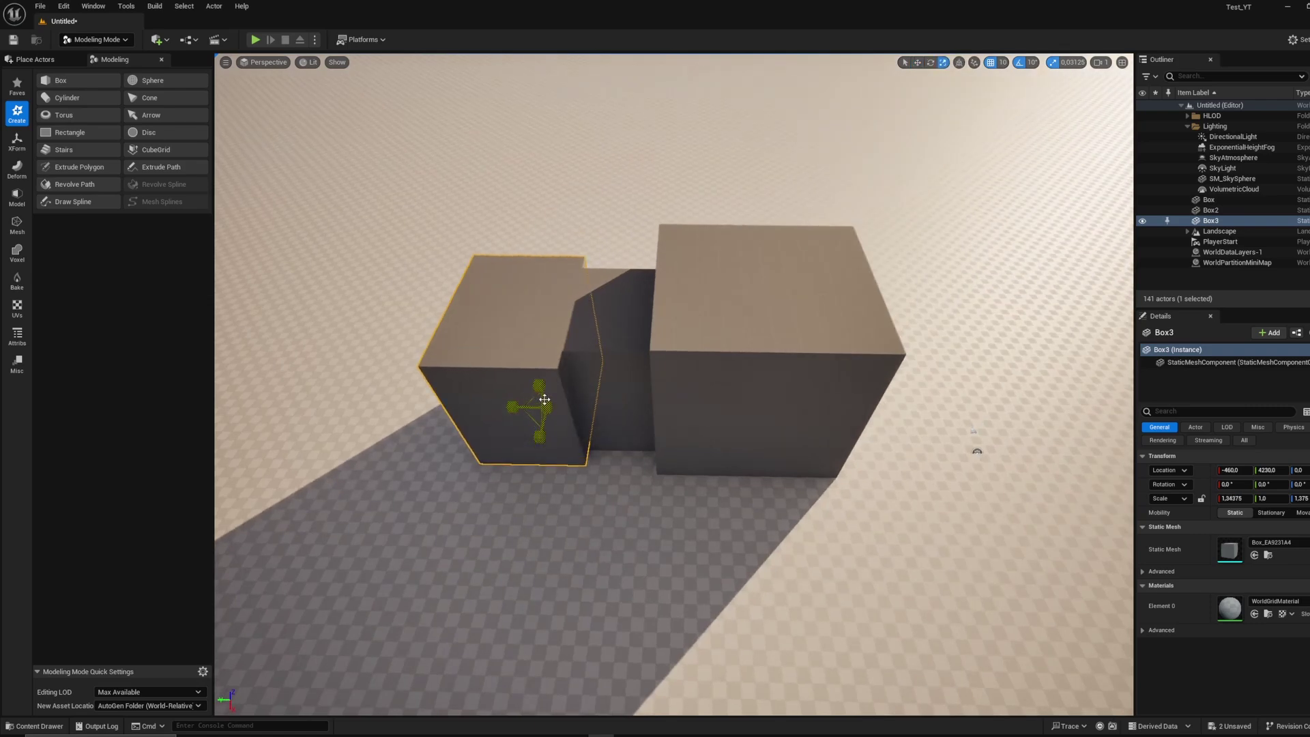
pyautogui.moveTo(541, 390); pyautogui.dragTo(552, 382)
pyautogui.press('w')
# - Examine how the three boxes overlap from several sides and select the largest box
pyautogui.moveTo(553, 382)
pyautogui.mouseDown(button='right')
pyautogui.moveTo(547, 369)
pyautogui.moveTo(559, 379)
pyautogui.mouseUp(button='right')
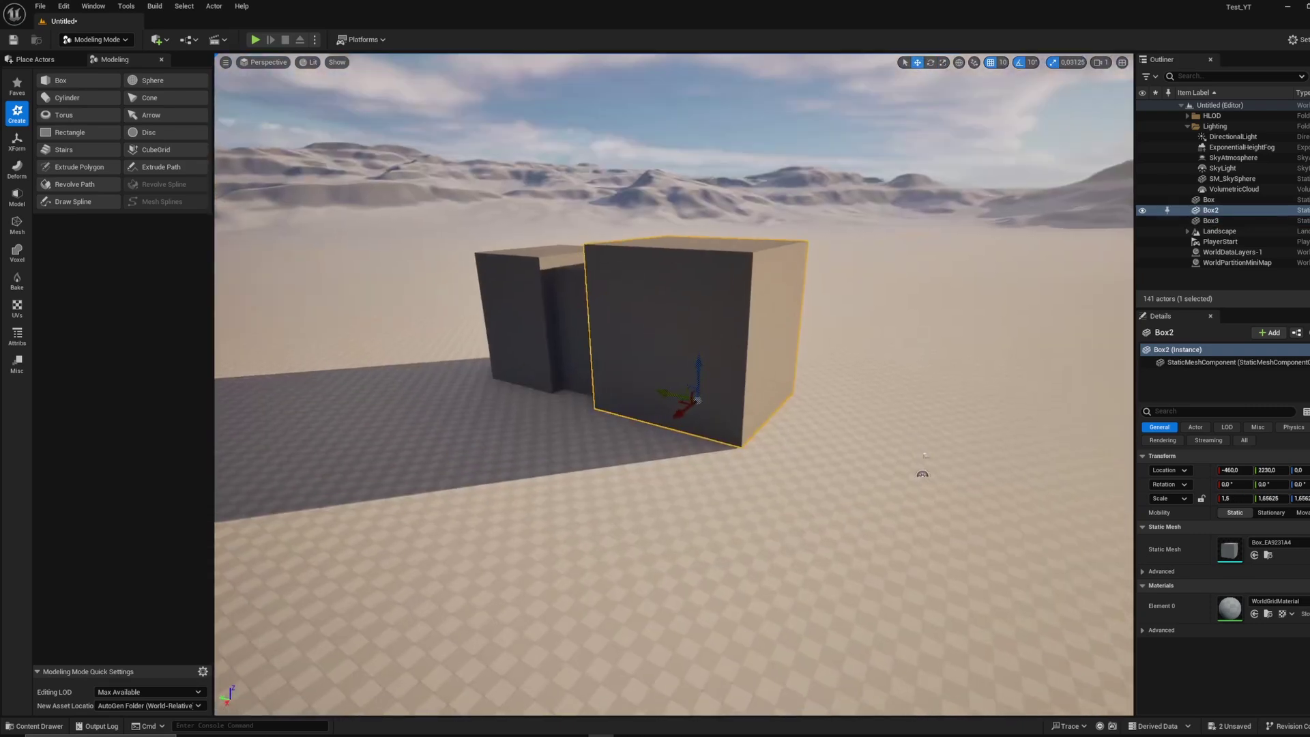
pyautogui.moveTo(615, 306); pyautogui.dragTo(629, 294, button='right')
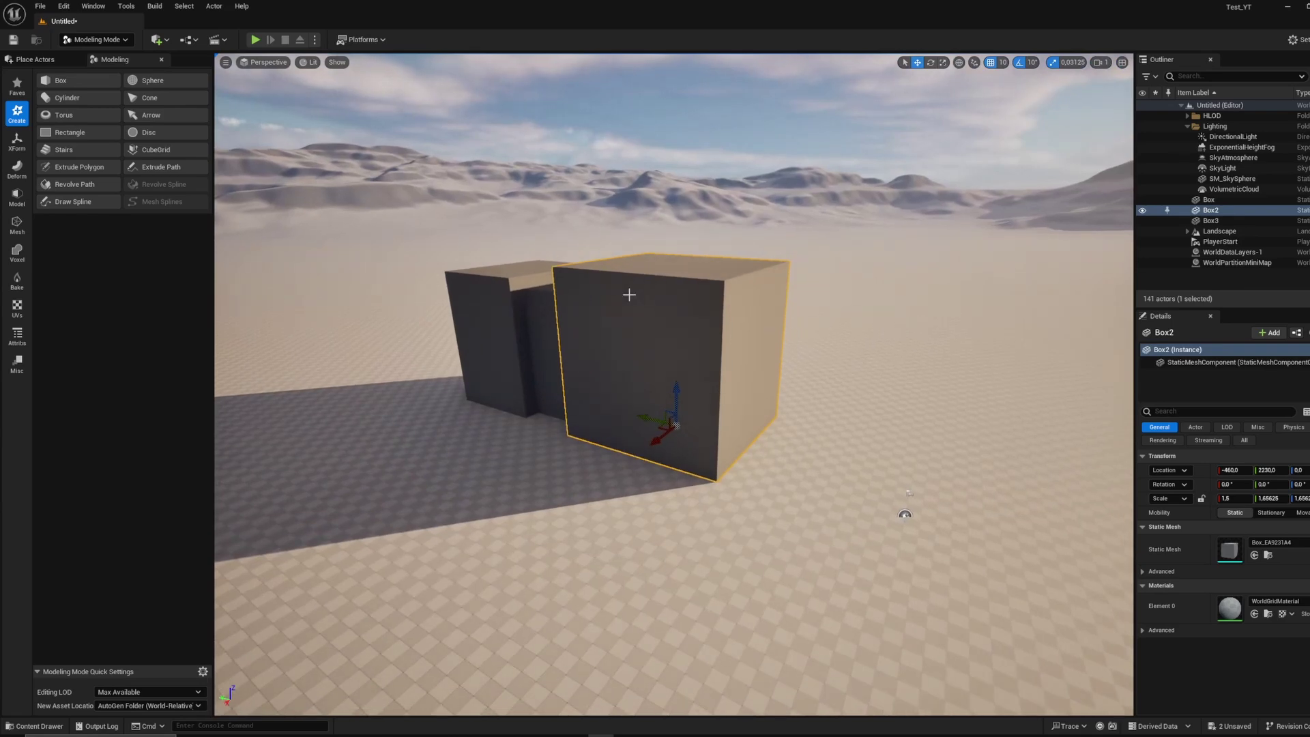
pyautogui.moveTo(625, 292); pyautogui.dragTo(224, 164, button='right')
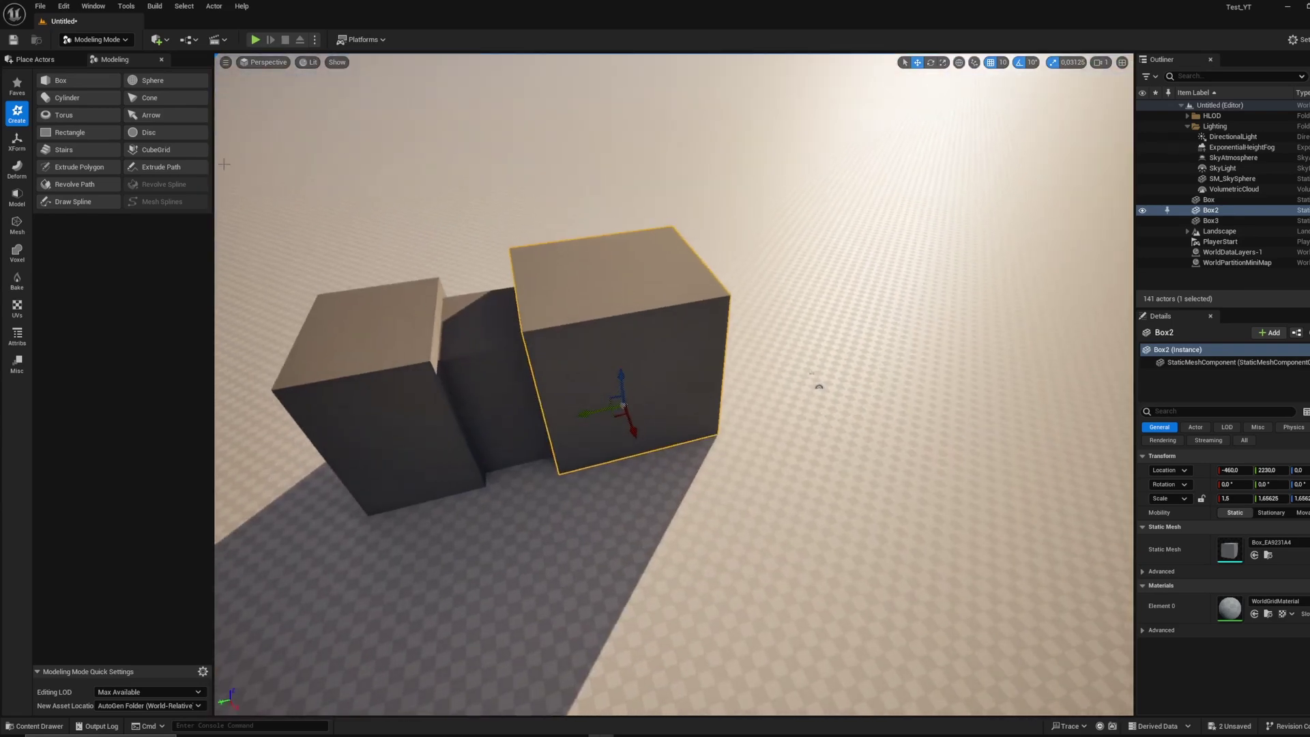
pyautogui.keyDown('alt'); pyautogui.moveTo(619, 359); pyautogui.dragTo(703, 341); pyautogui.keyUp('alt')
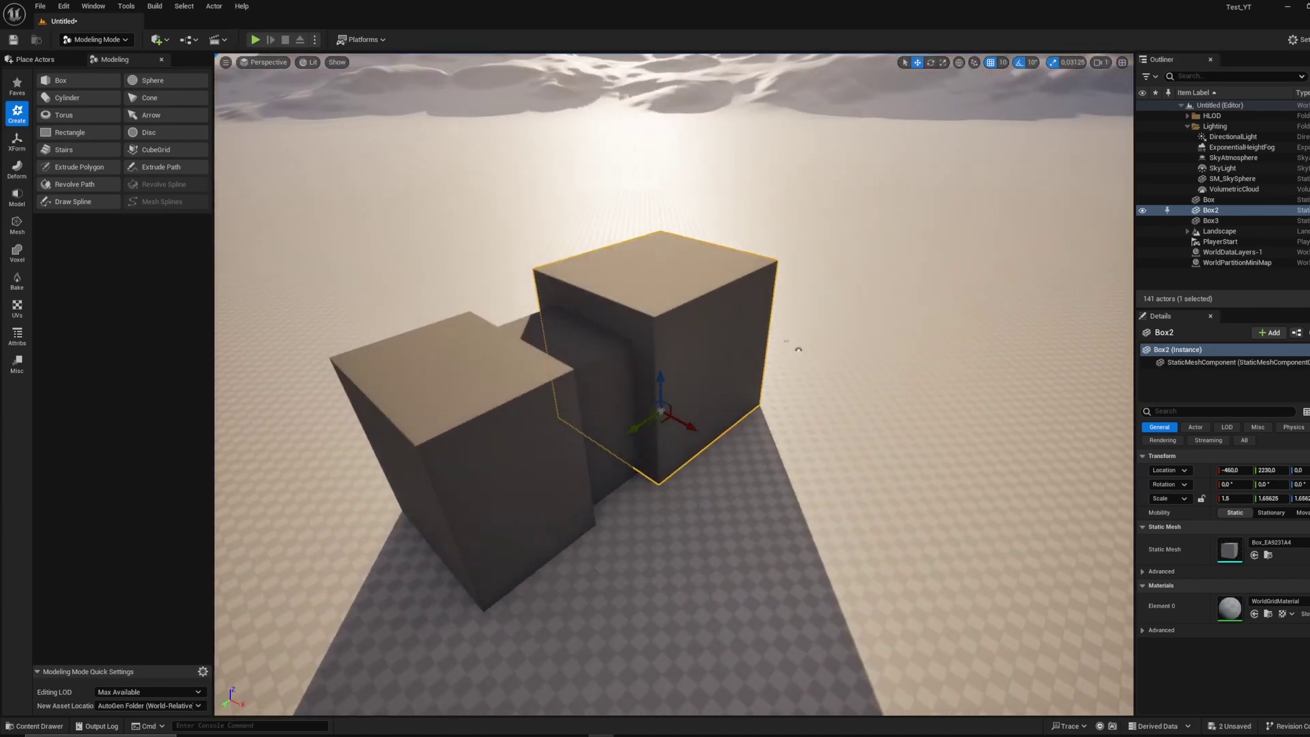
pyautogui.click(518, 373)
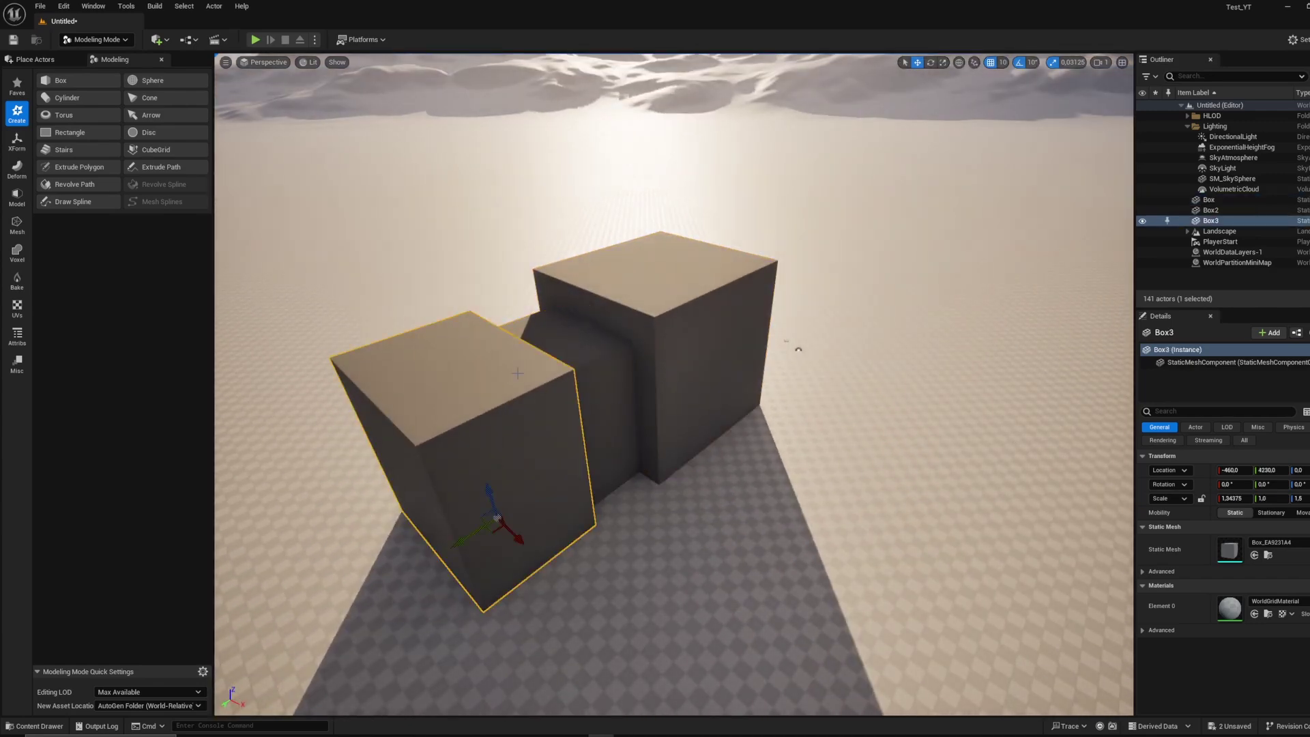
pyautogui.click(665, 314)
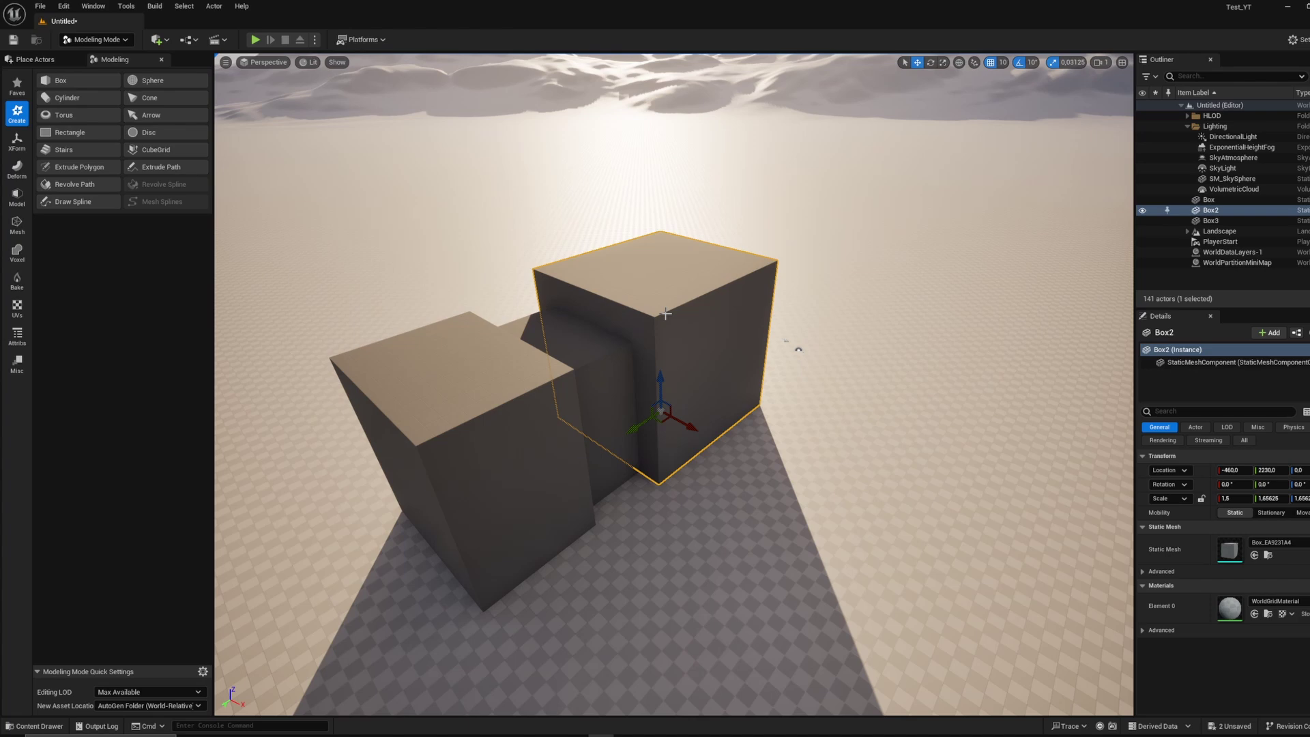
# - Create a separate 1000 × 1000 × 1000 test box with 20 subdivisions per axis at X 2540, Y 870
pyautogui.click(512, 382)
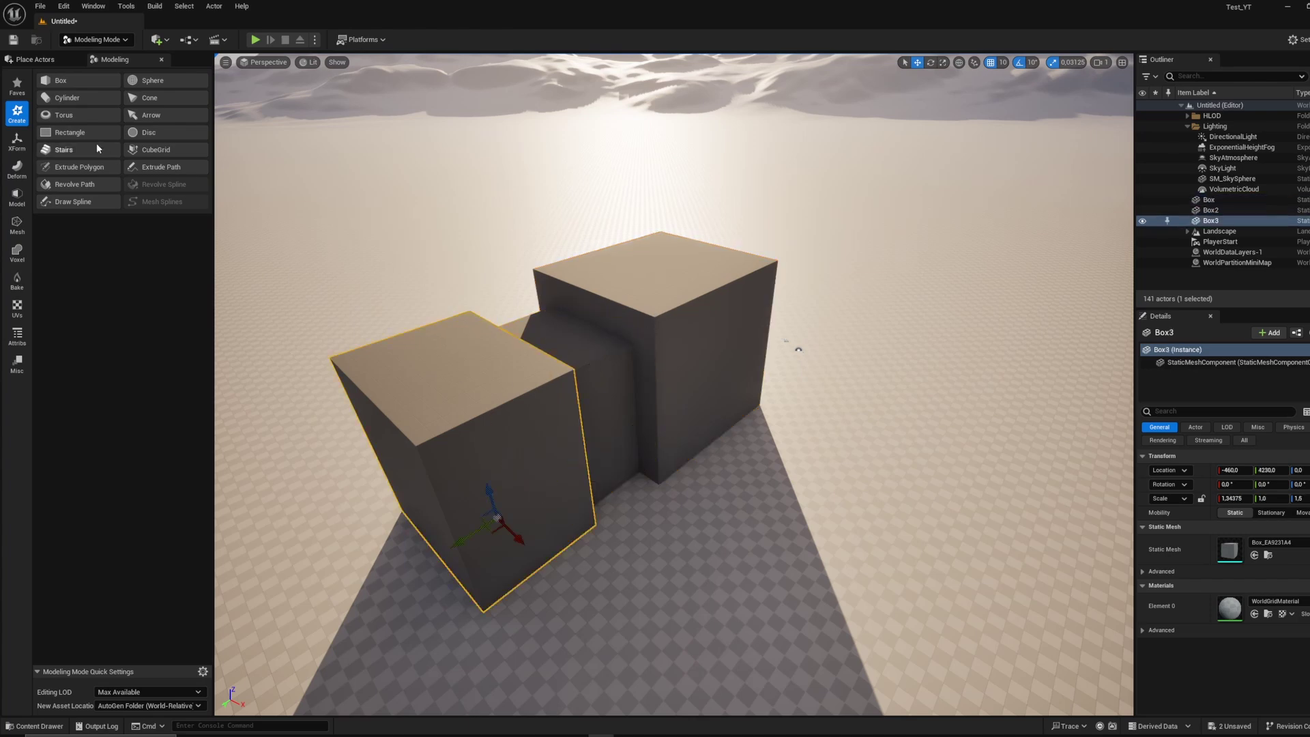
pyautogui.click(65, 80)
pyautogui.click(997, 473)
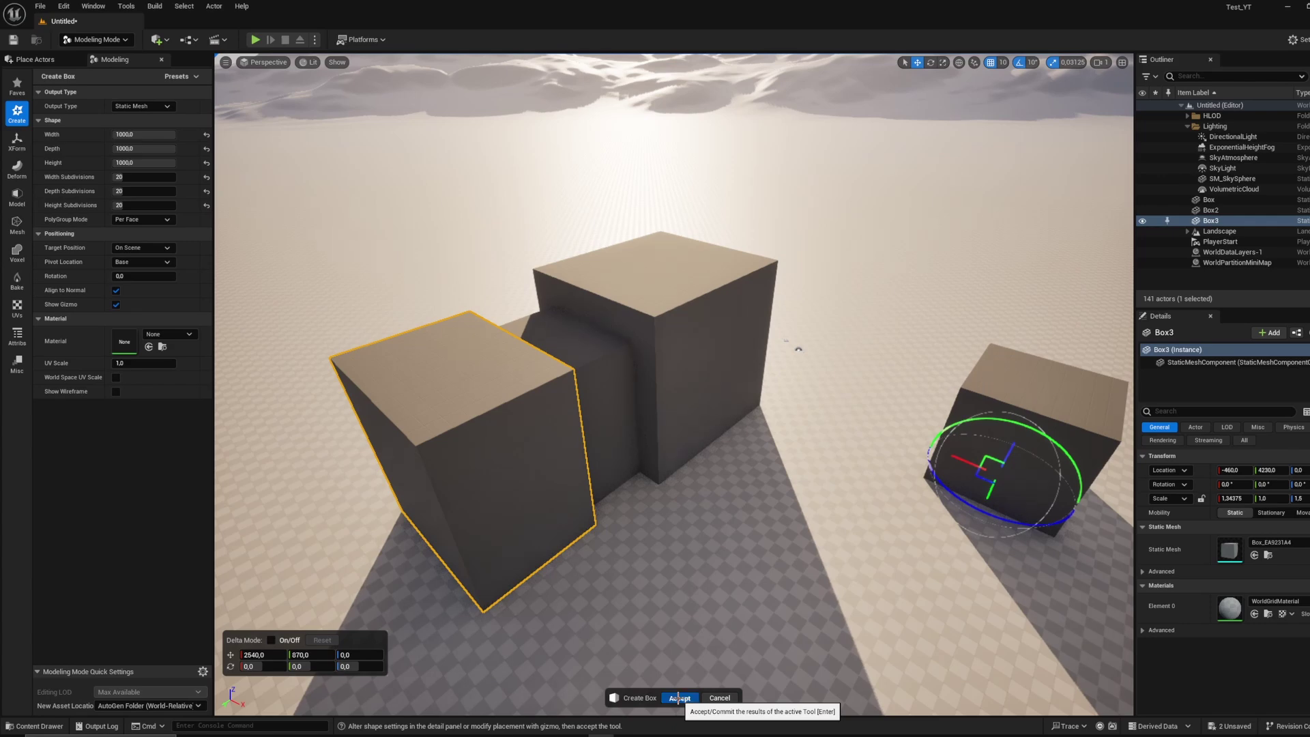
pyautogui.press('d')
pyautogui.moveTo(466, 386); pyautogui.dragTo(437, 386, button='right')
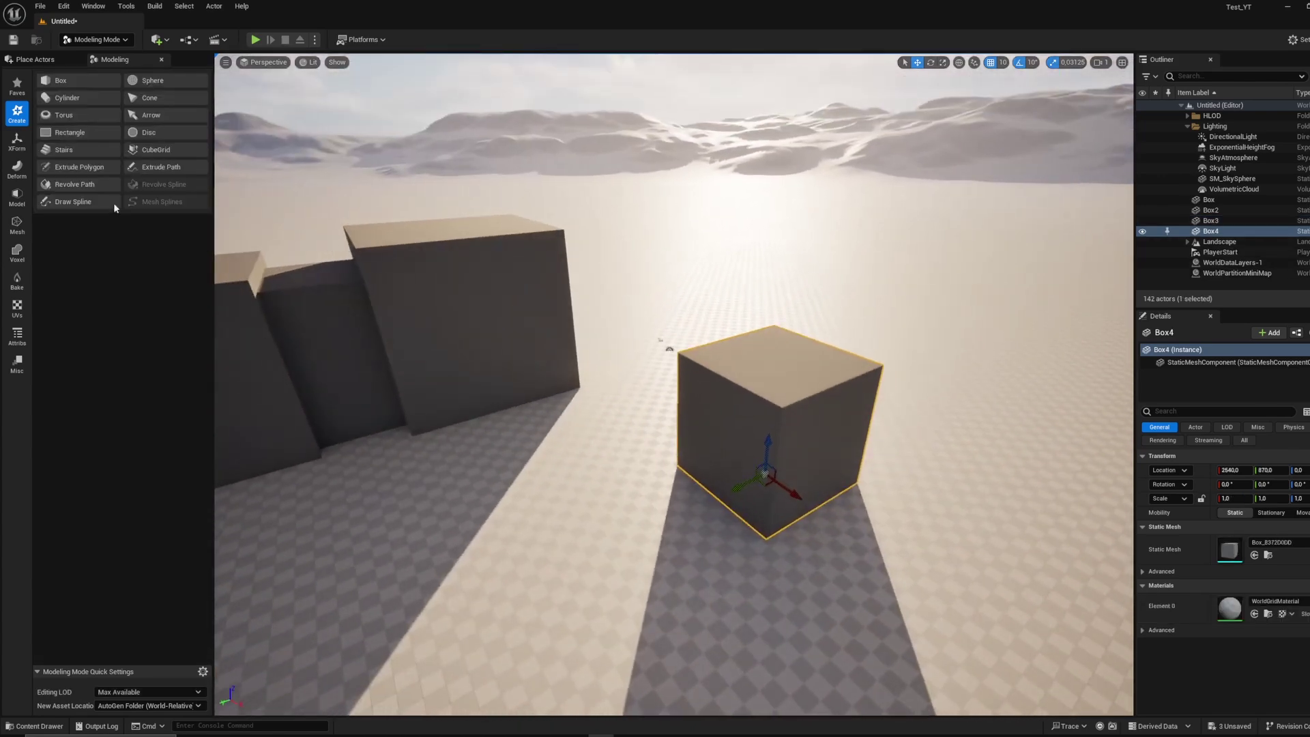
# - Warp the test box with the Twist operation at 180 degrees and accept the deformation
pyautogui.click(18, 168)
pyautogui.click(62, 116)
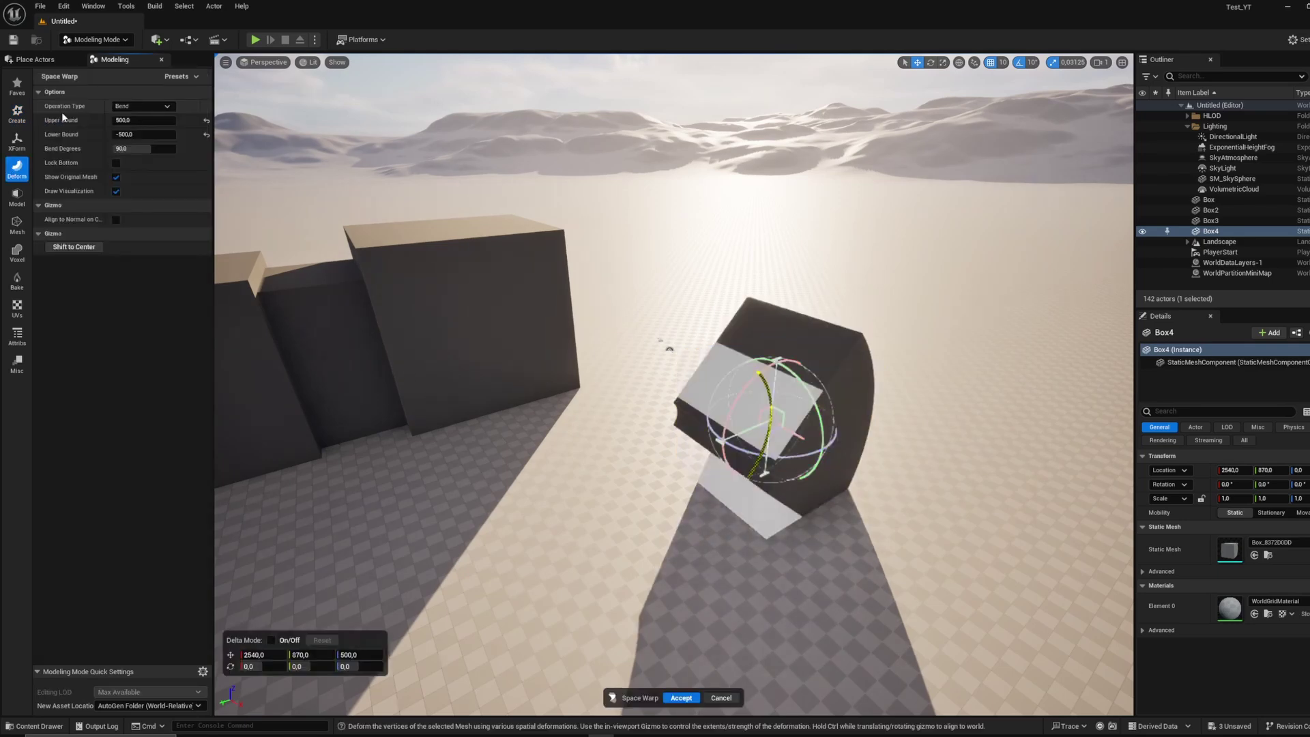
pyautogui.moveTo(453, 278); pyautogui.dragTo(341, 221, button='right')
pyautogui.click(137, 107)
pyautogui.click(122, 136)
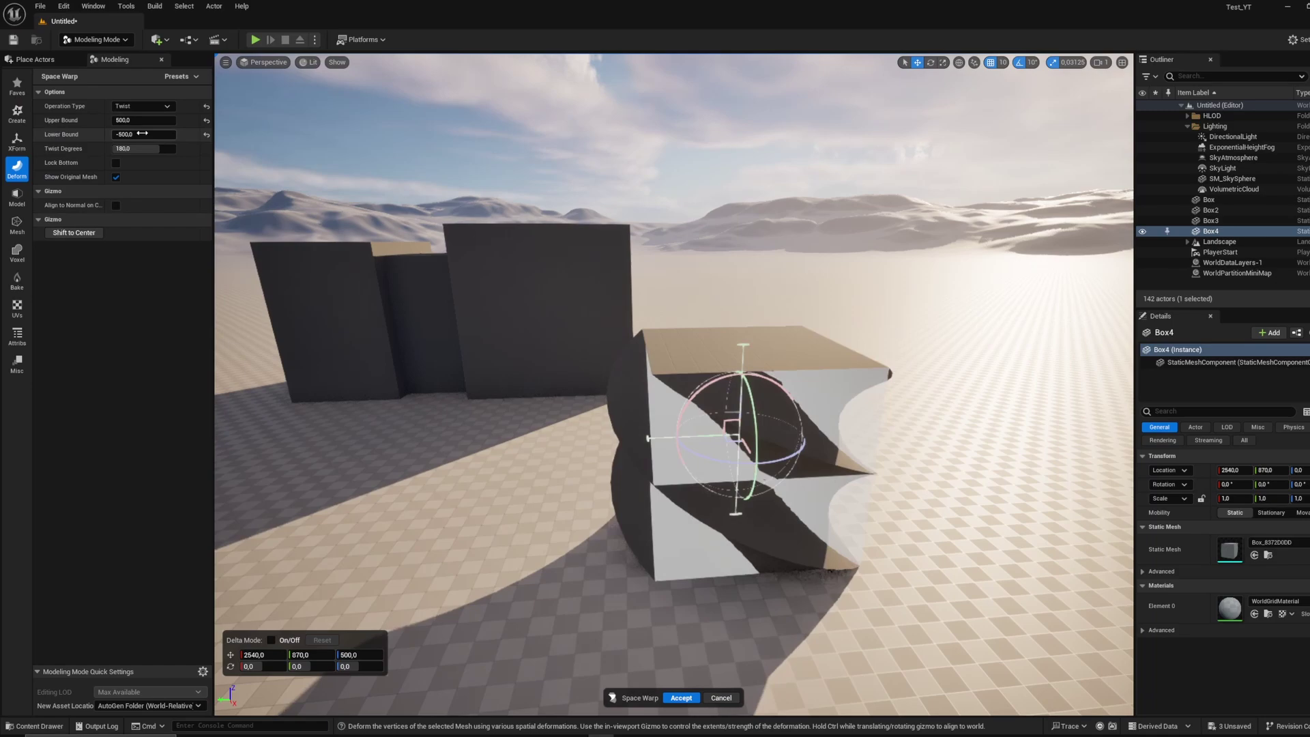
pyautogui.moveTo(546, 328); pyautogui.dragTo(569, 313, button='right')
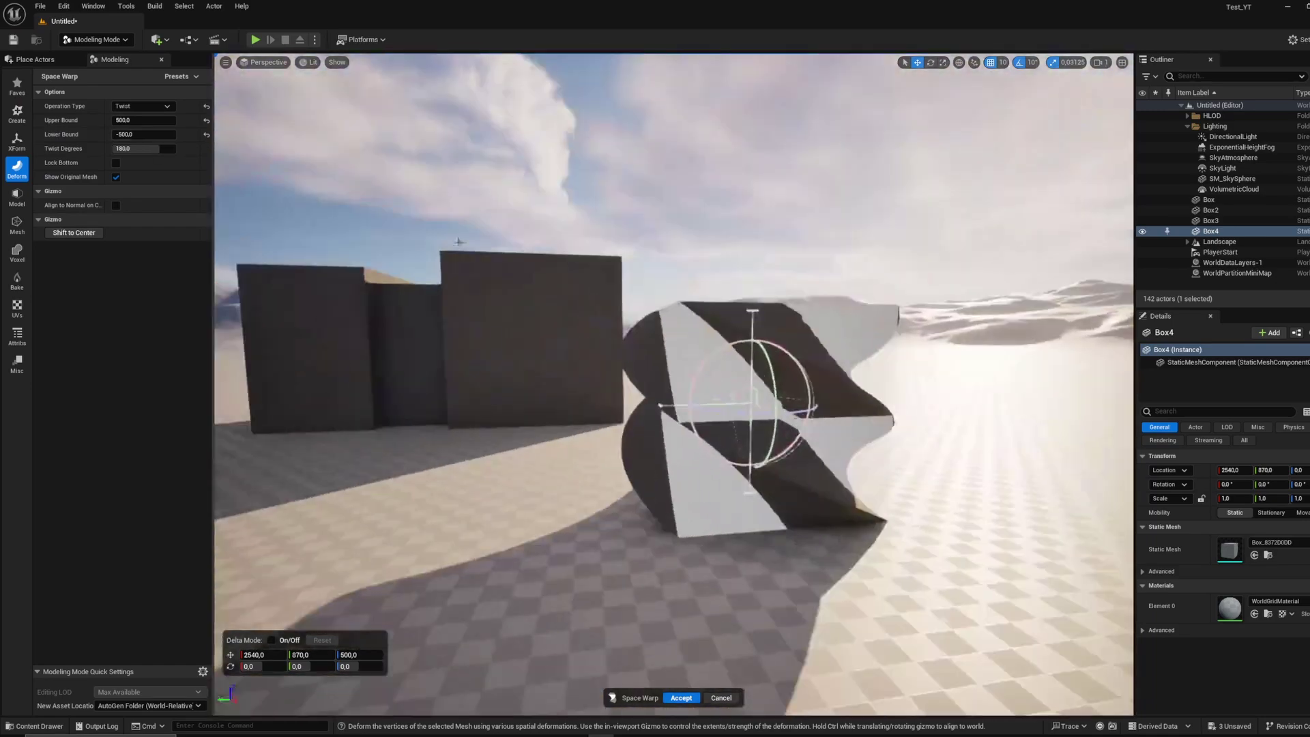
pyautogui.click(682, 696)
pyautogui.moveTo(689, 518); pyautogui.dragTo(772, 573, button='right')
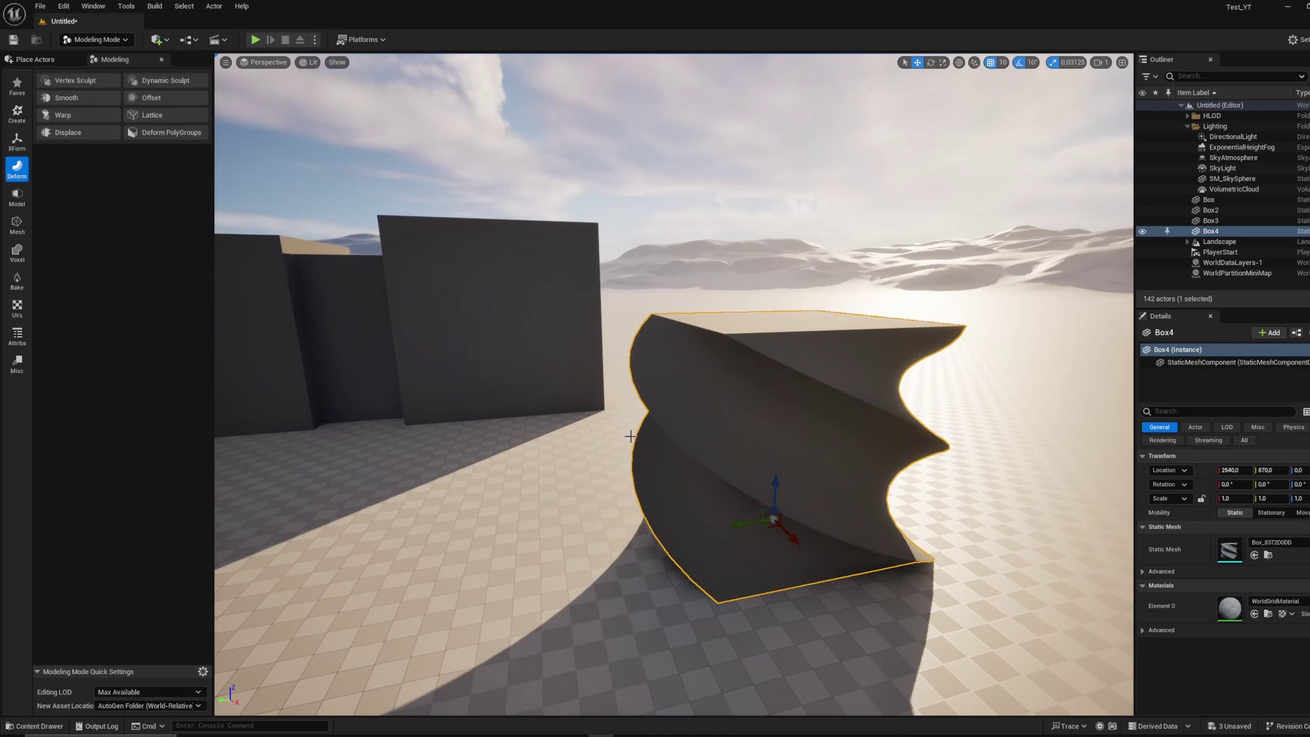
# - Undo the twist deformation on the test box
pyautogui.hotkey('ctrl', 'z')
pyautogui.rightClick(521, 422)
pyautogui.click(491, 314)
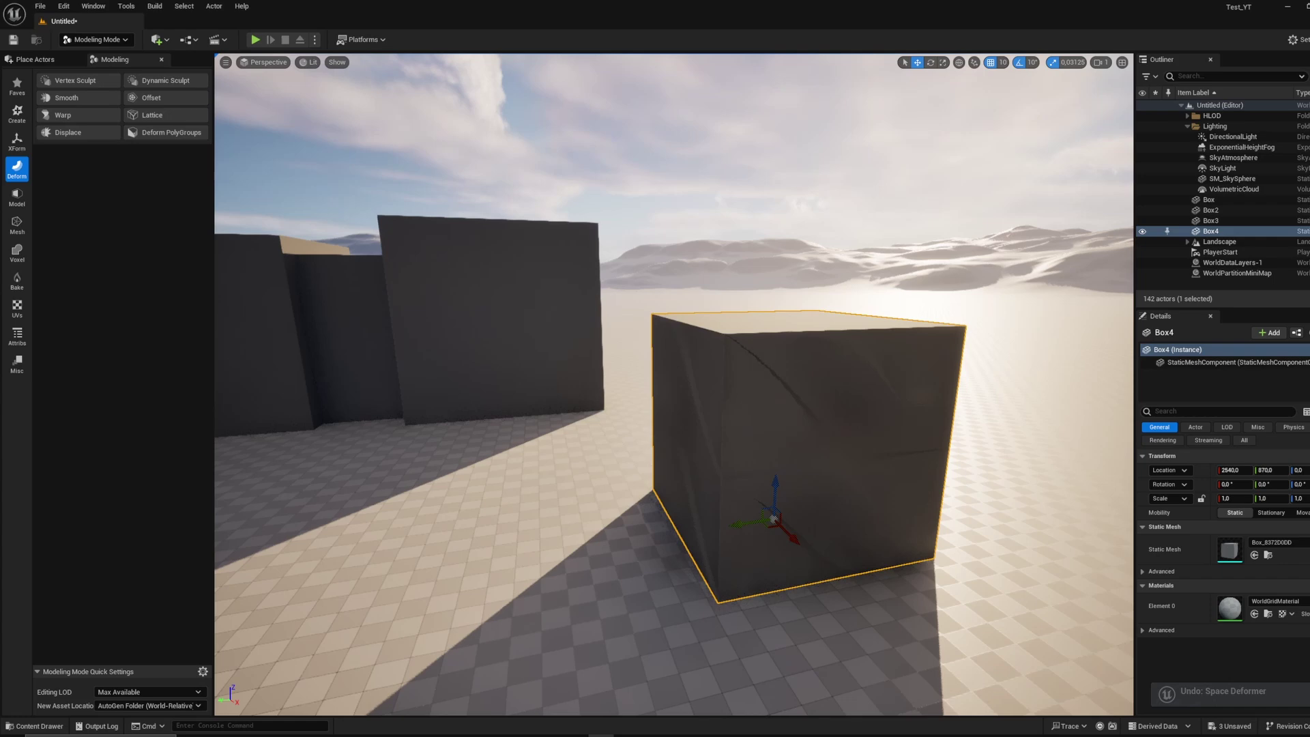
# - Try a Lattice deformation on the test box by moving a top corner control point to Y 1215, and undo that move
pyautogui.moveTo(782, 393); pyautogui.dragTo(846, 457, button='right')
pyautogui.click(783, 393)
pyautogui.moveTo(783, 393); pyautogui.dragTo(783, 393, button='right')
pyautogui.press('s')
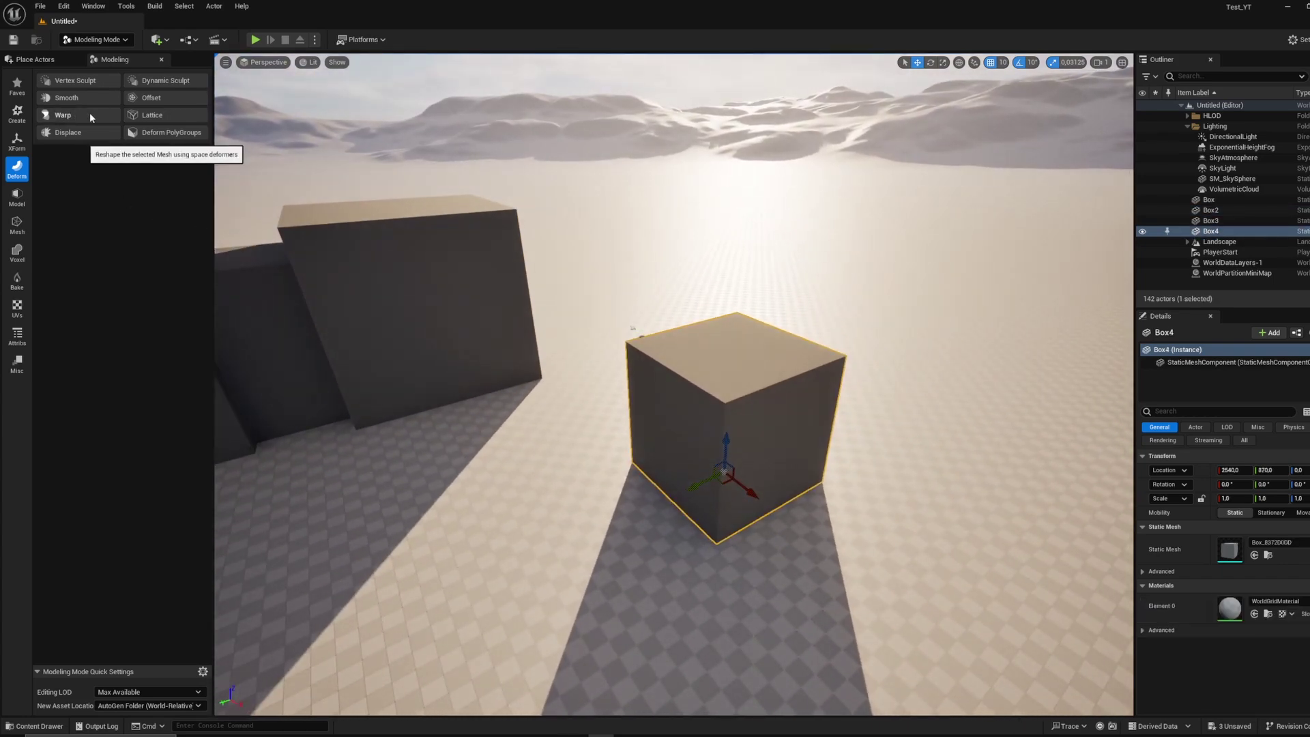
pyautogui.click(162, 120)
pyautogui.click(675, 340)
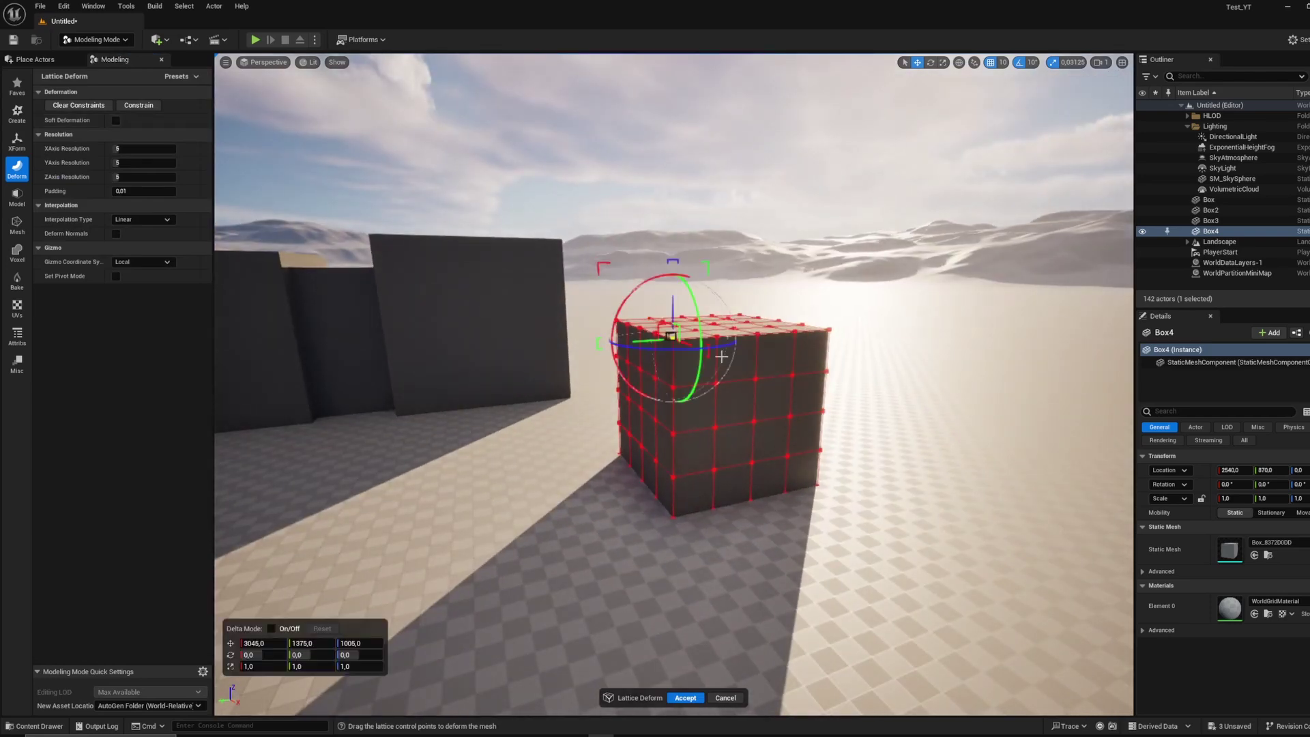
pyautogui.moveTo(756, 332); pyautogui.dragTo(756, 332, button='right')
pyautogui.moveTo(568, 411); pyautogui.dragTo(607, 401)
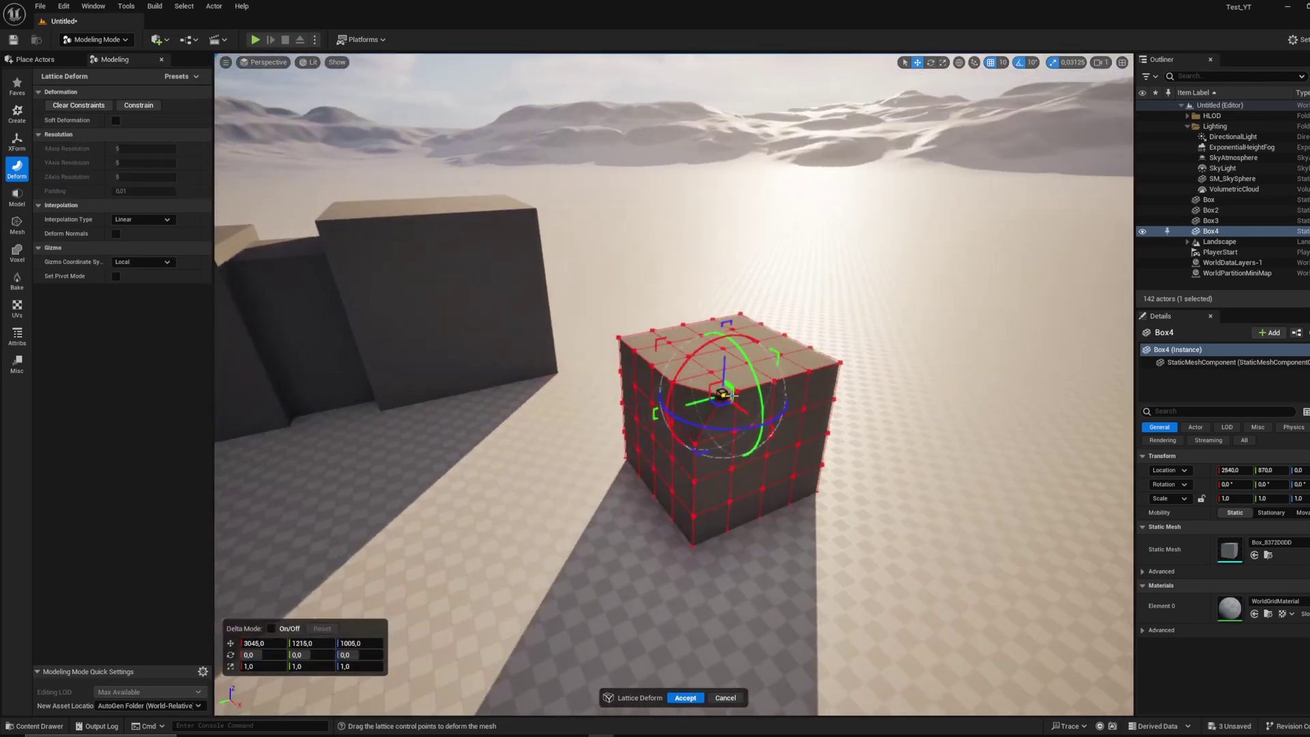
pyautogui.hotkey('ctrl', 'z')
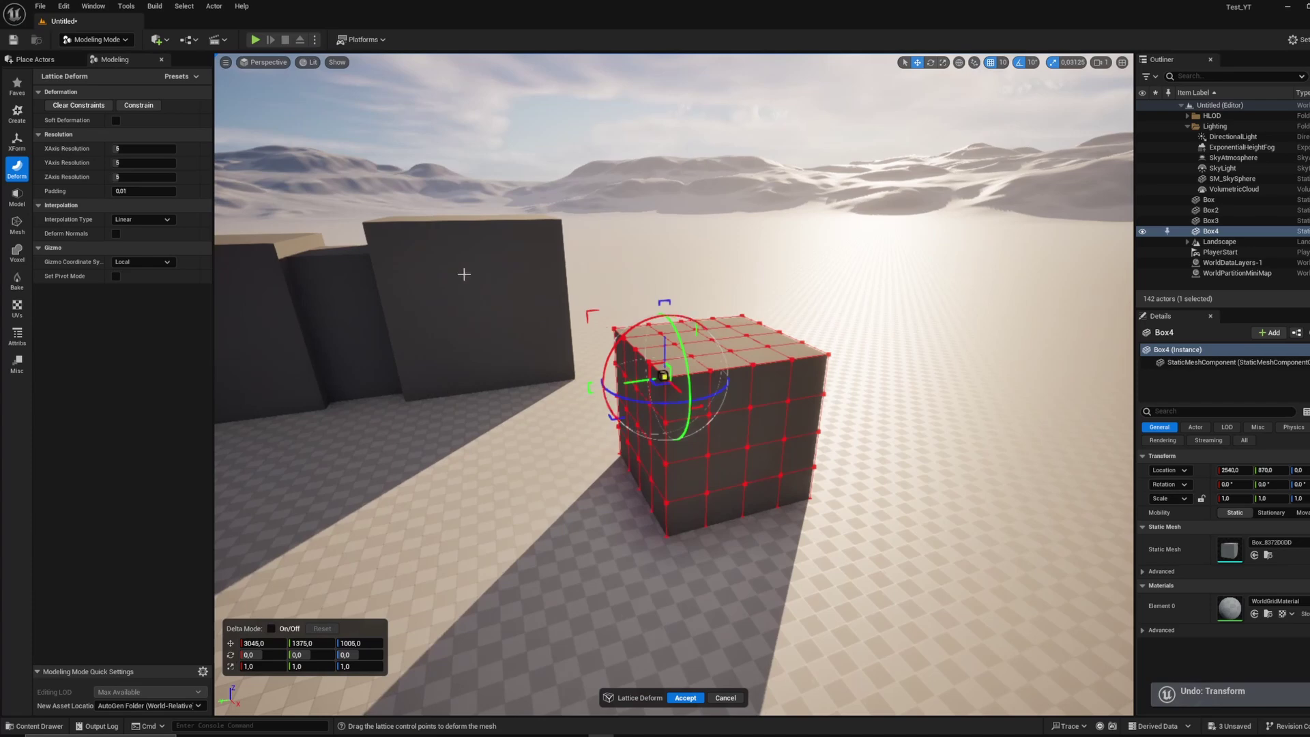
# - Set the lattice resolution to 2 on all axes and taper the box by scaling its top points to about 0.44 in X and Y
pyautogui.moveTo(142, 148); pyautogui.dragTo(126, 177)
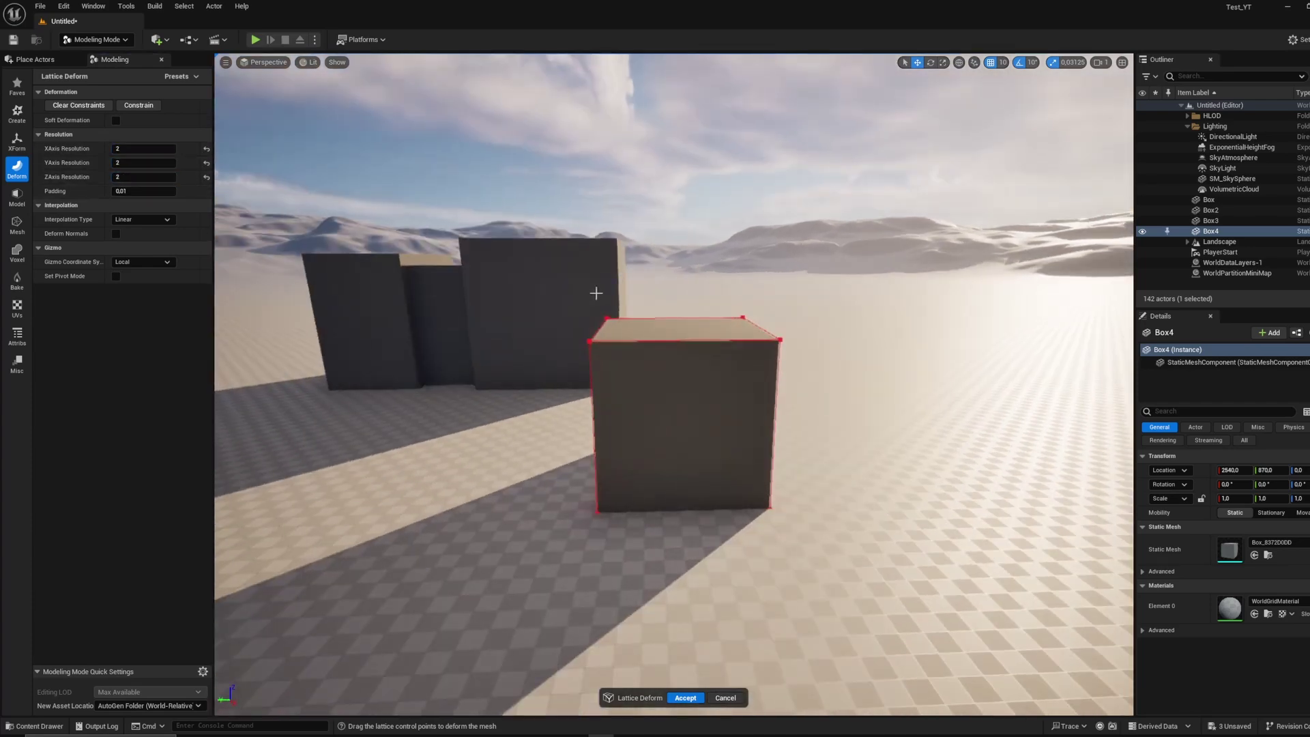
pyautogui.moveTo(512, 263); pyautogui.dragTo(836, 361)
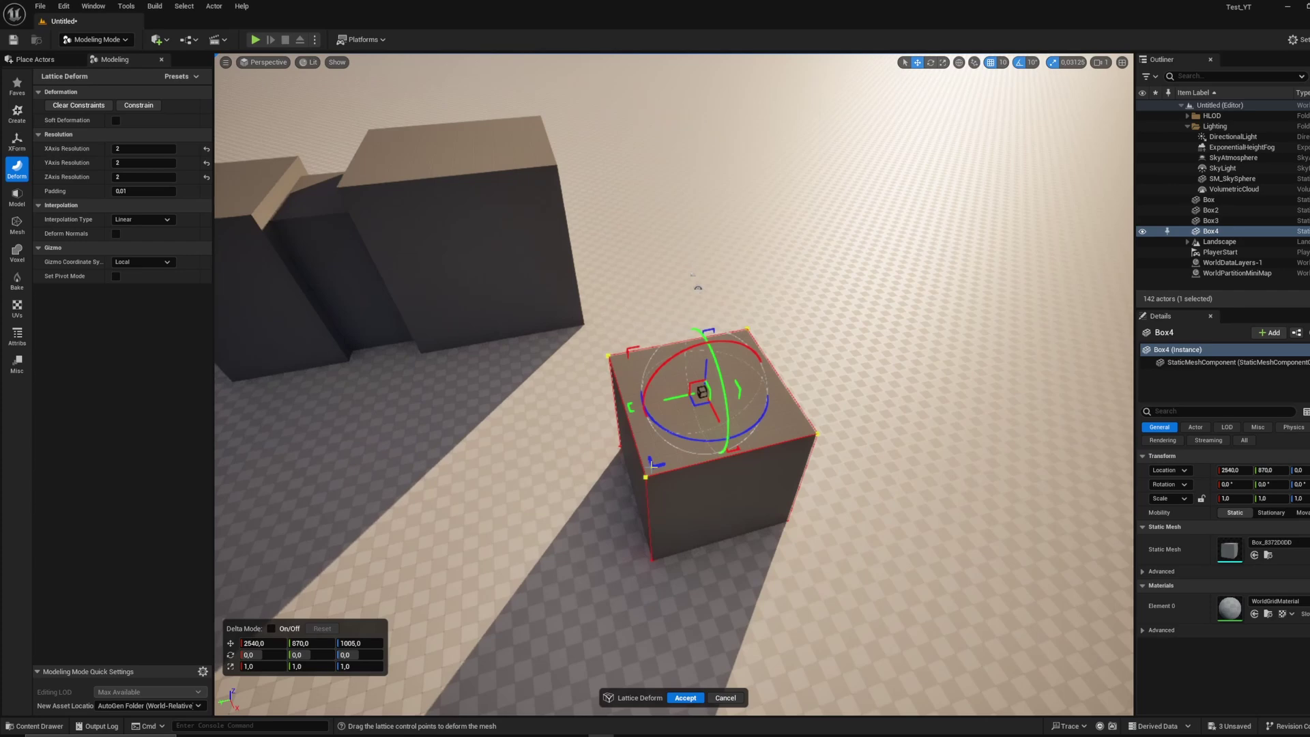
pyautogui.moveTo(707, 332); pyautogui.dragTo(703, 365)
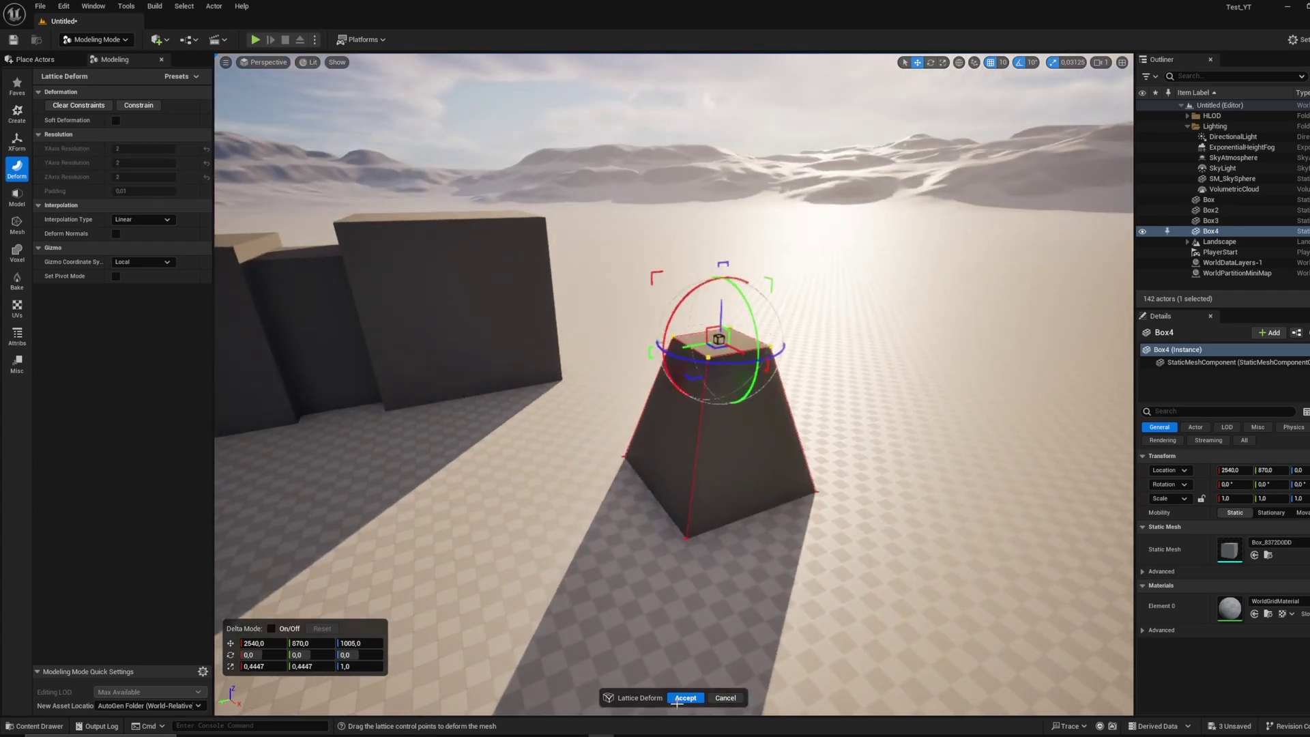
pyautogui.click(679, 699)
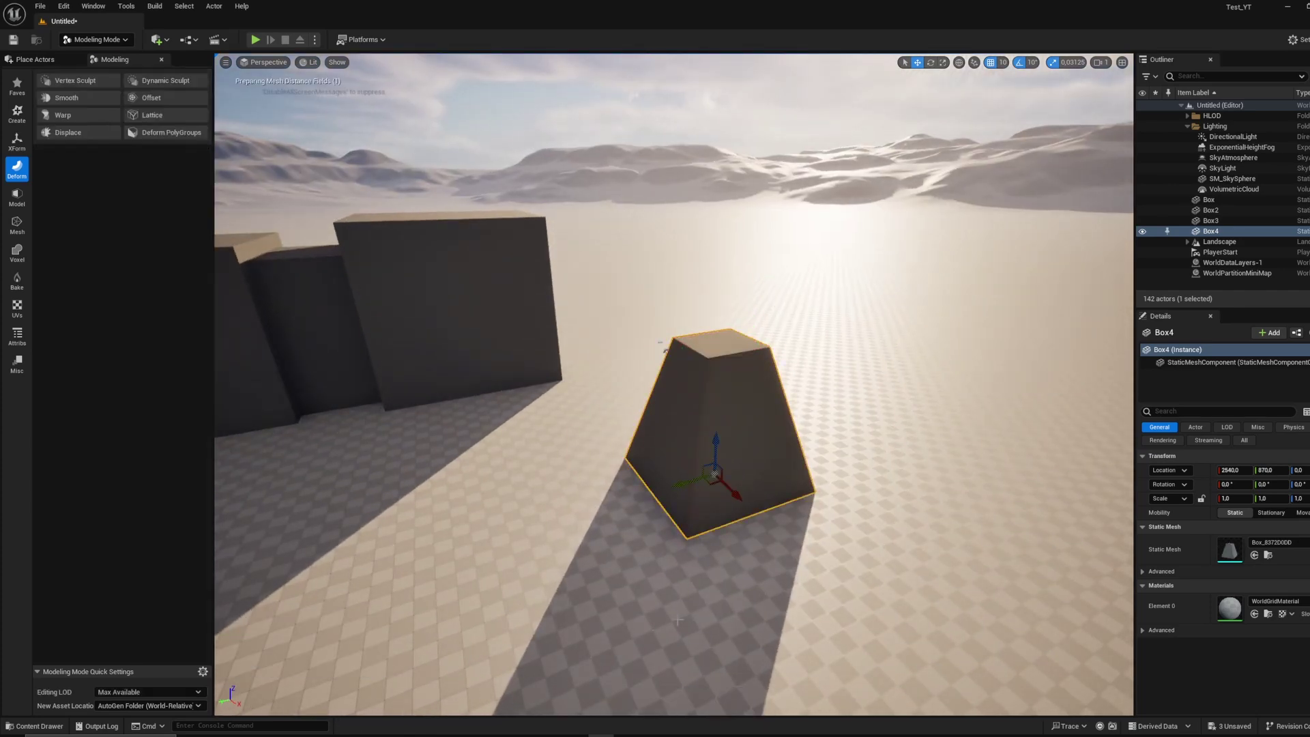
# - Delete the tapered test box
pyautogui.moveTo(636, 444); pyautogui.dragTo(694, 453, button='middle')
pyautogui.press('Delete')
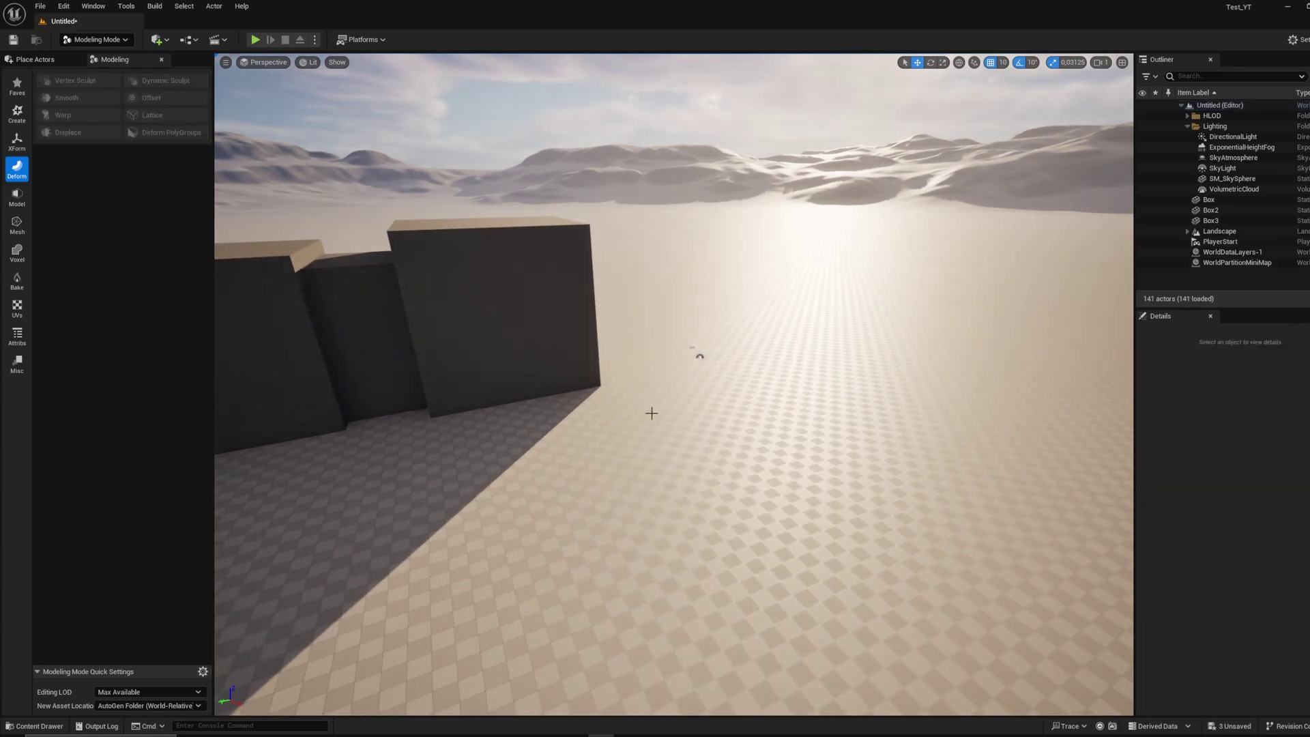
# - Examine the three overlapping boxes from several sides and select the narrow end box
pyautogui.moveTo(651, 413); pyautogui.dragTo(595, 372, button='right')
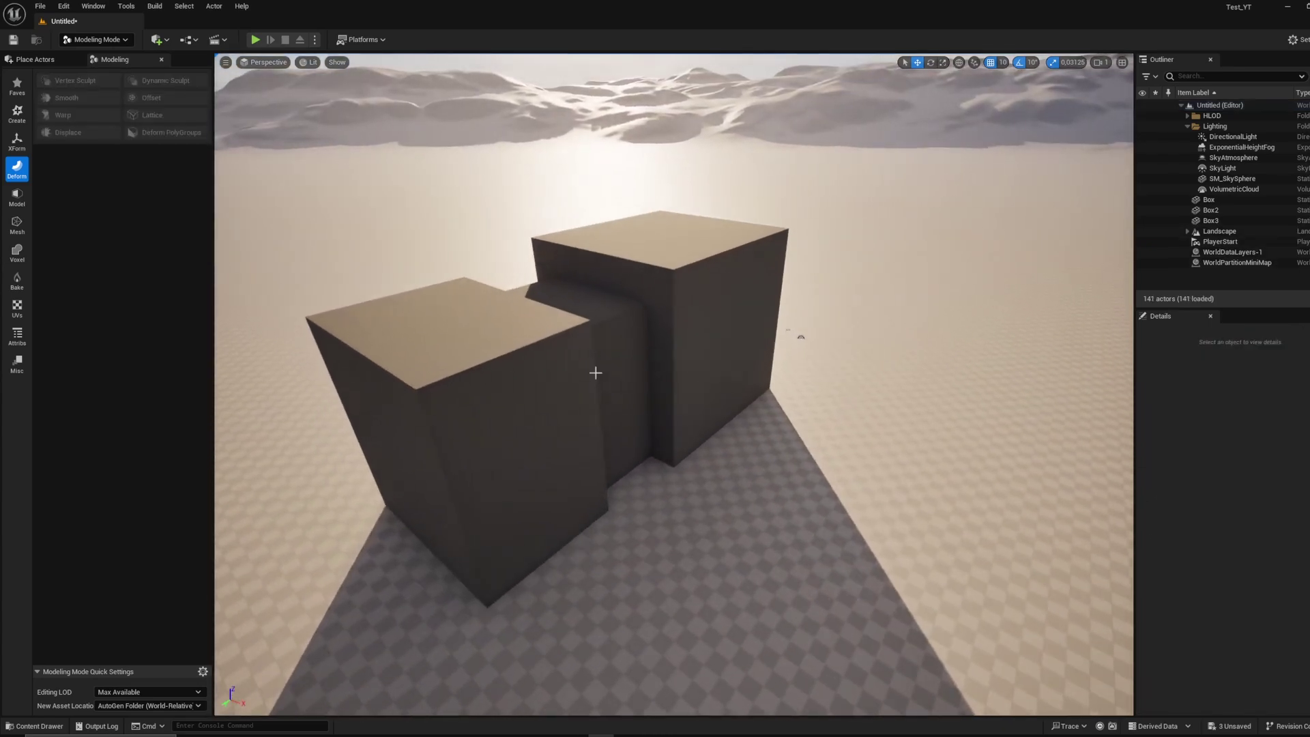
pyautogui.keyDown('alt'); pyautogui.moveTo(595, 373); pyautogui.dragTo(596, 373); pyautogui.keyUp('alt')
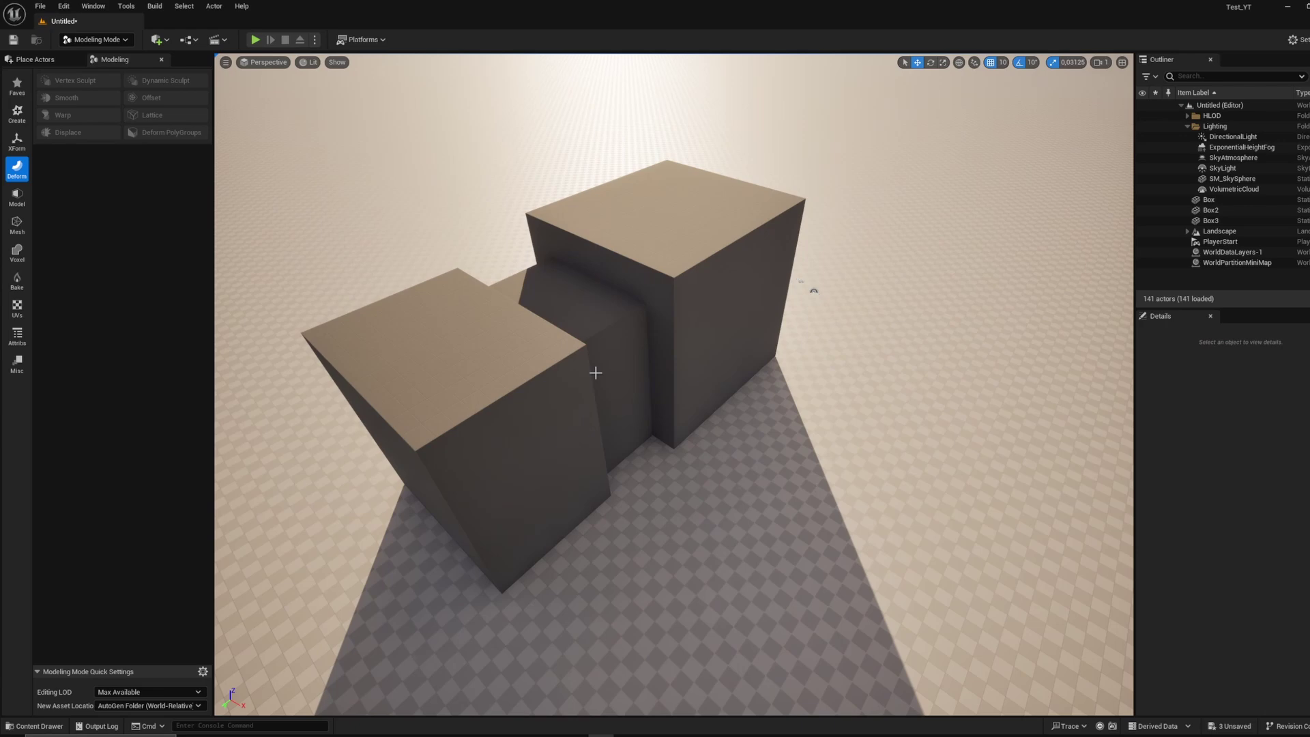
pyautogui.scroll(1, 610, 373)
pyautogui.moveTo(610, 373); pyautogui.dragTo(564, 359, button='middle')
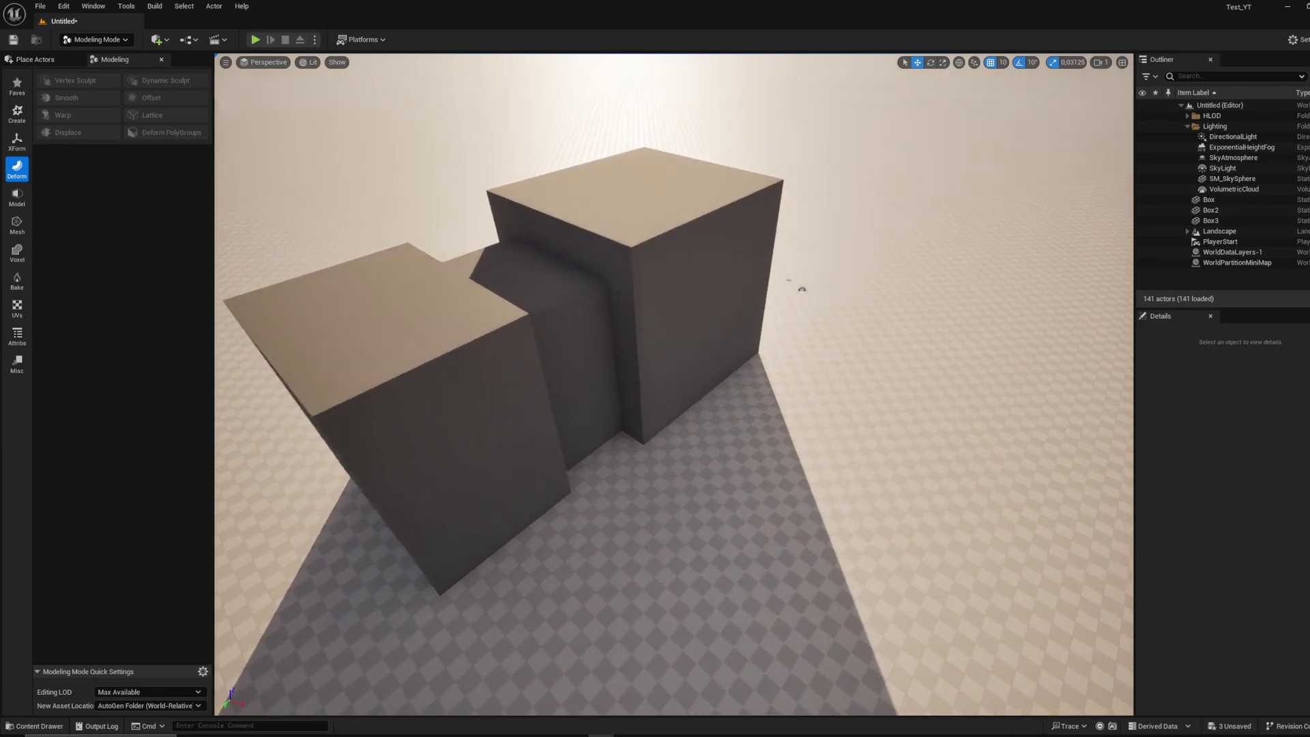
pyautogui.keyDown('alt'); pyautogui.moveTo(563, 359); pyautogui.dragTo(469, 335); pyautogui.keyUp('alt')
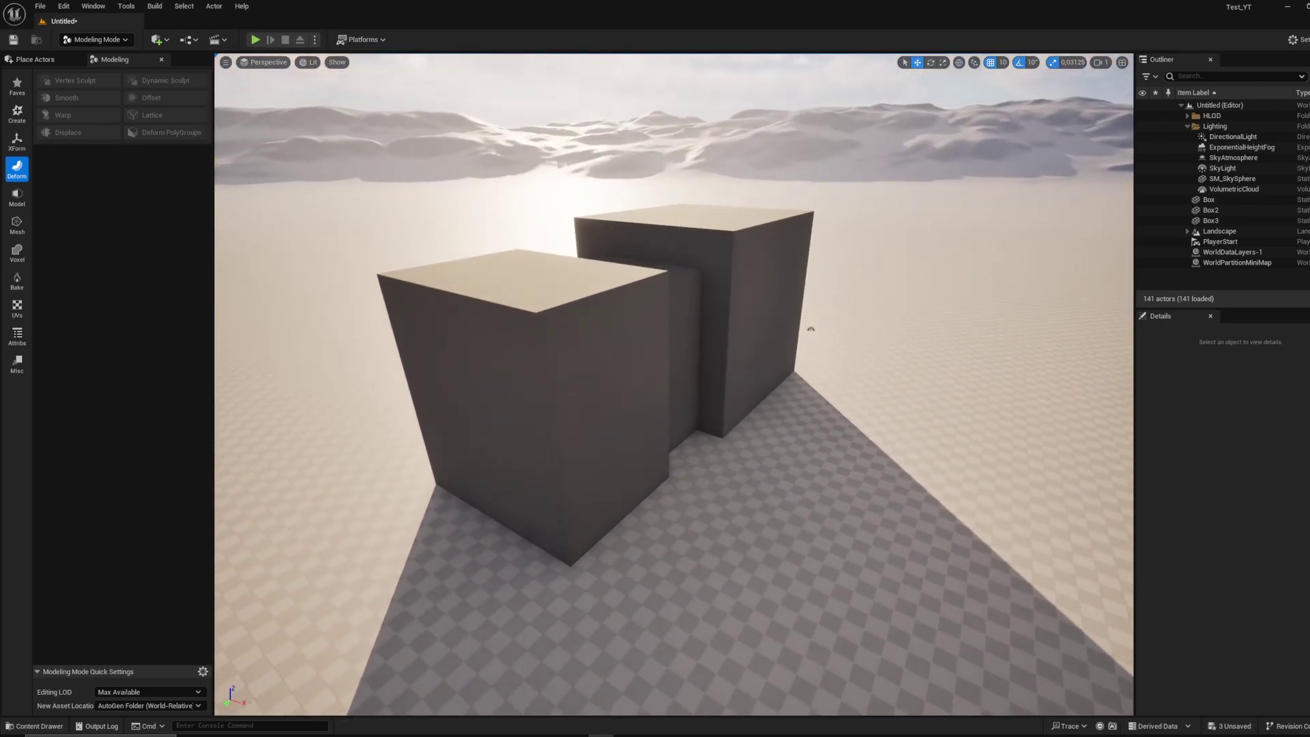
pyautogui.click(603, 339)
pyautogui.moveTo(602, 339)
pyautogui.keyDown('alt'); pyautogui.mouseDown()
pyautogui.moveTo(616, 366)
pyautogui.moveTo(641, 341)
pyautogui.moveTo(613, 334)
pyautogui.mouseUp(); pyautogui.keyUp('alt')
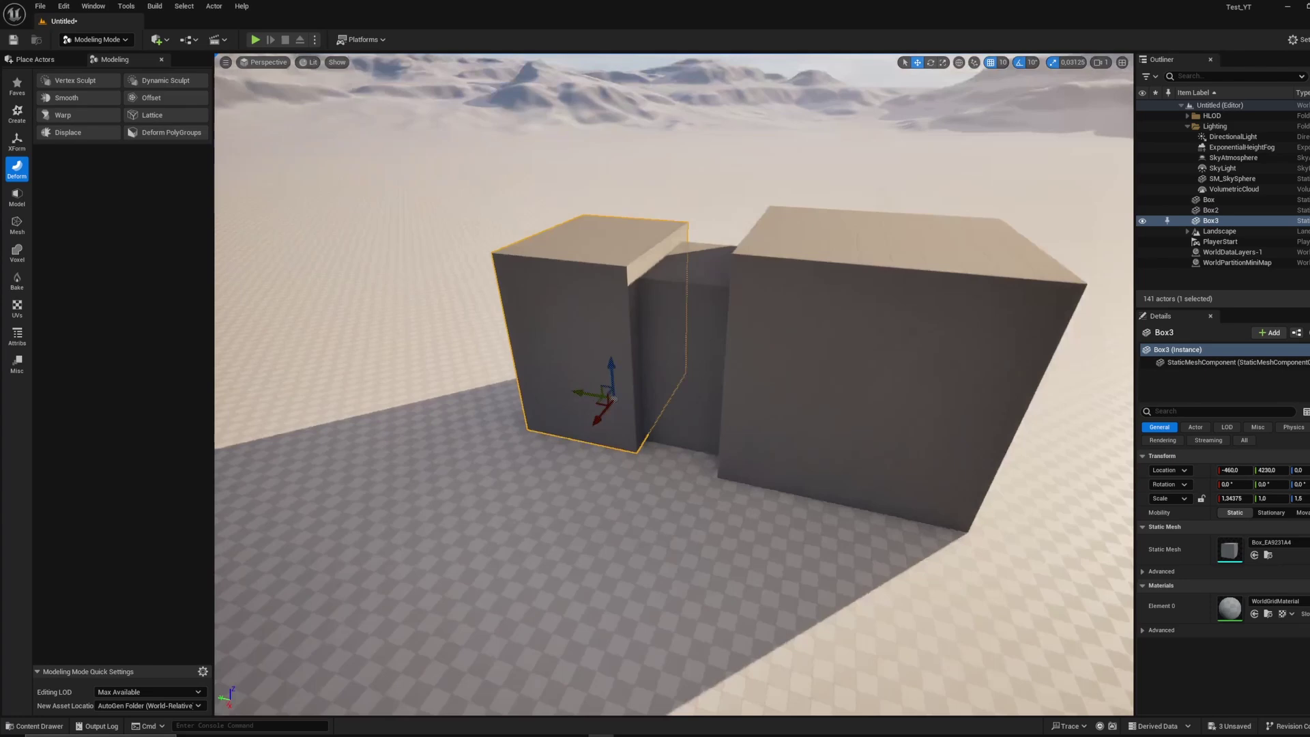
pyautogui.keyDown('alt'); pyautogui.moveTo(612, 398); pyautogui.dragTo(682, 314); pyautogui.keyUp('alt')
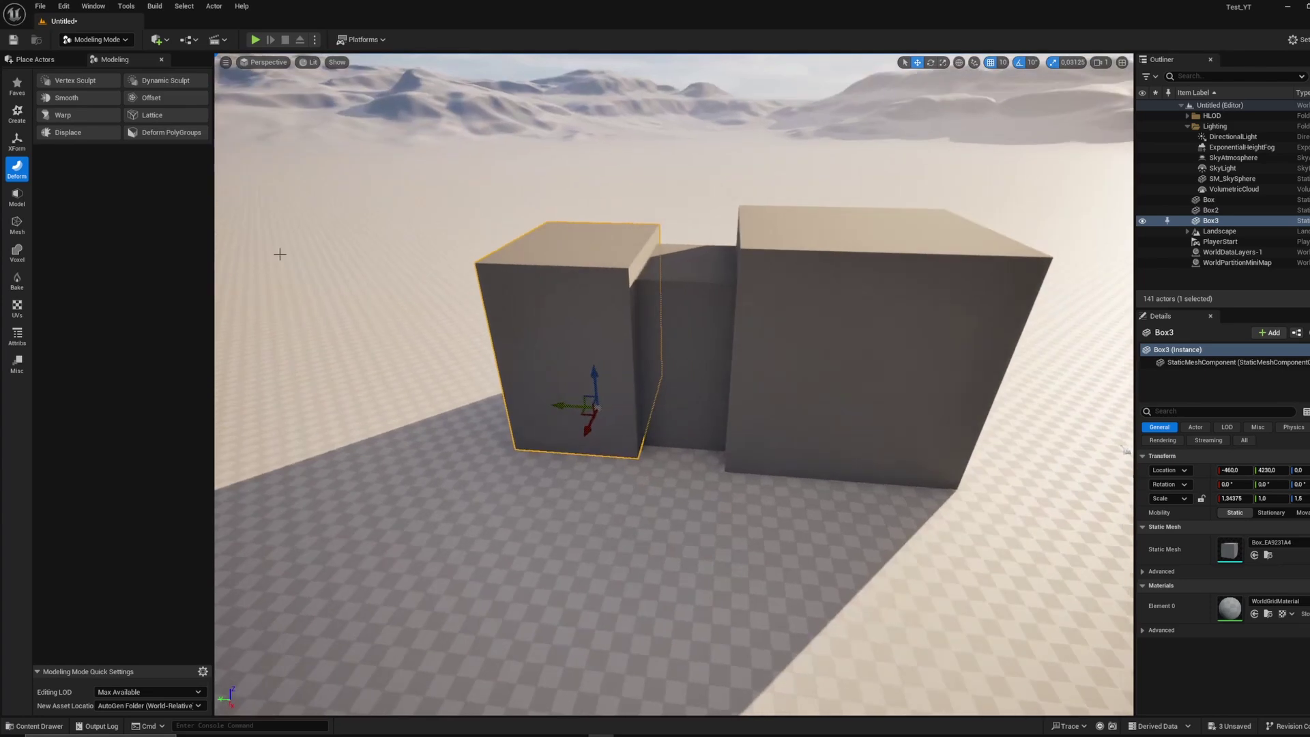
# - Start a new cylinder and place it on the ground at X 400, in front of the middle box
pyautogui.click(17, 113)
pyautogui.click(95, 99)
pyautogui.keyDown('alt'); pyautogui.moveTo(672, 422); pyautogui.dragTo(712, 467); pyautogui.keyUp('alt')
pyautogui.click(699, 465)
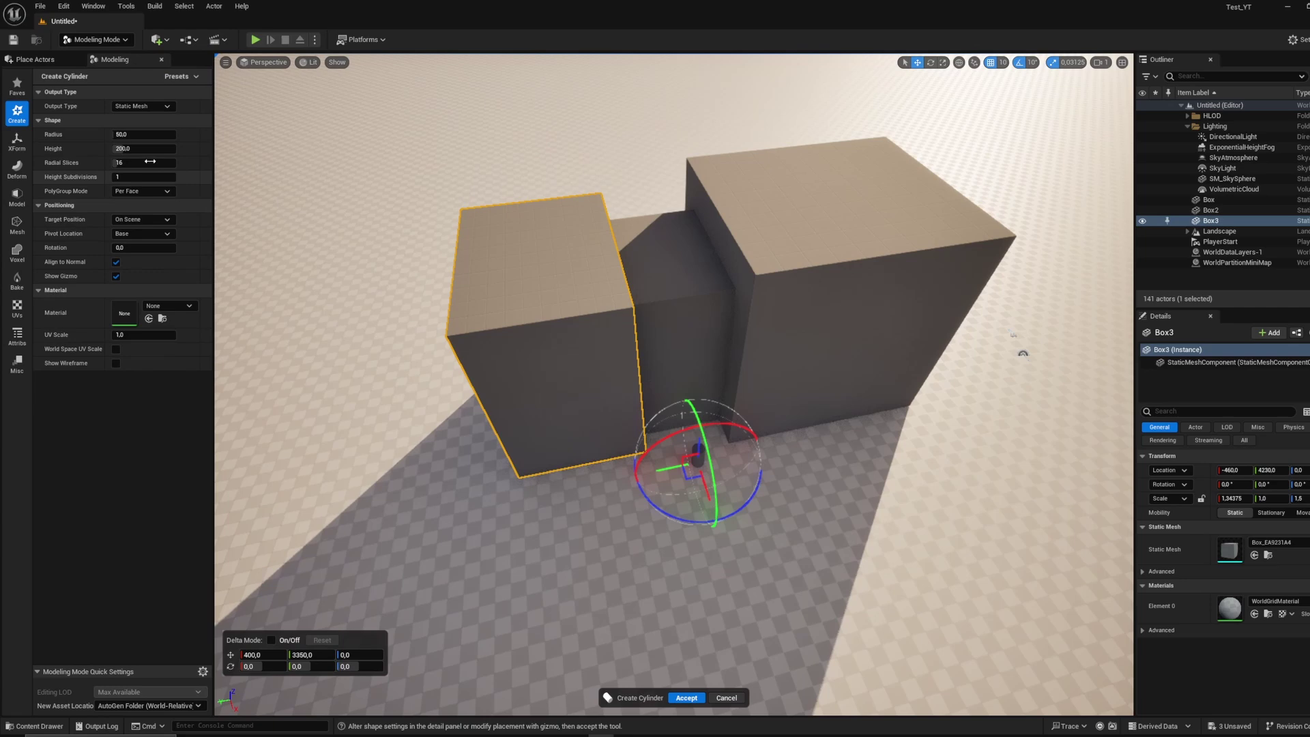
# - Set the cylinder's radius and height to 1000 with 44 radial slices and 30 height subdivisions, and create it
pyautogui.click(140, 134)
pyautogui.write('1000')
pyautogui.press('Return')
pyautogui.click(124, 148)
pyautogui.write('1000')
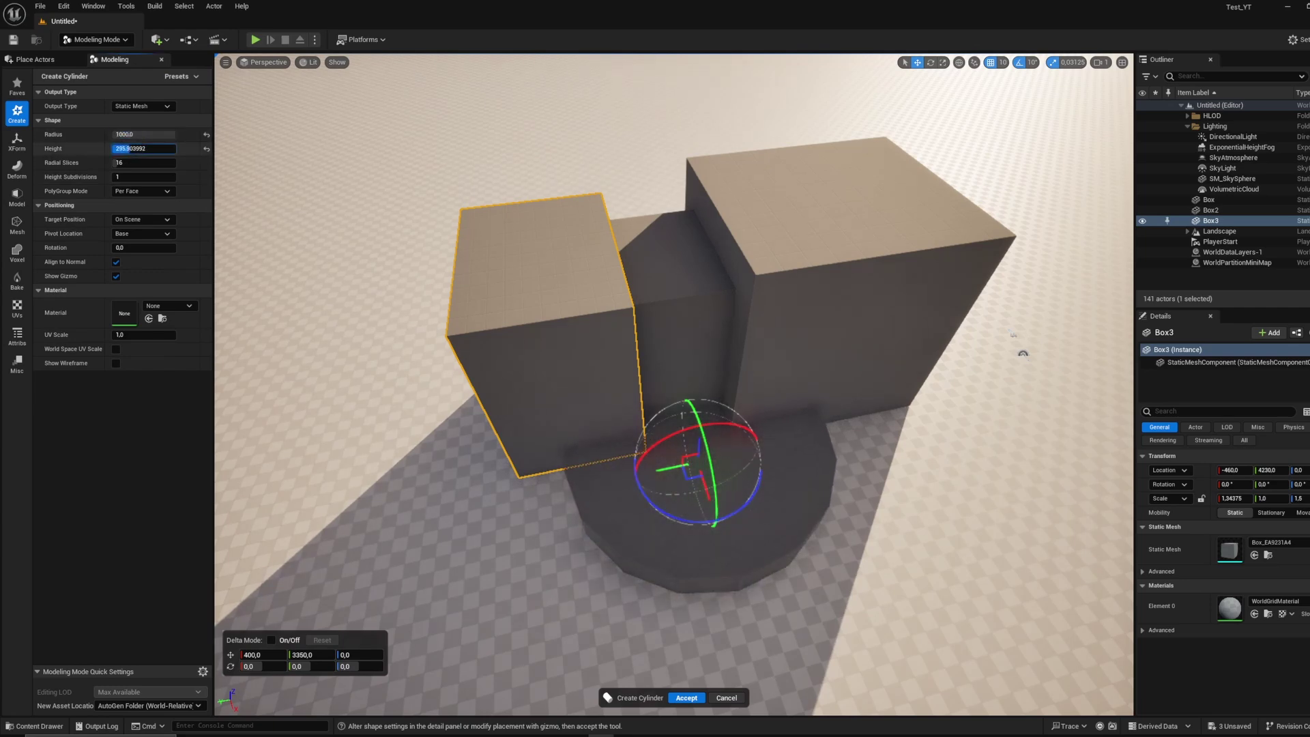
pyautogui.press('Return')
pyautogui.moveTo(131, 158)
pyautogui.mouseDown()
pyautogui.moveTo(149, 158)
pyautogui.moveTo(132, 162)
pyautogui.mouseUp()
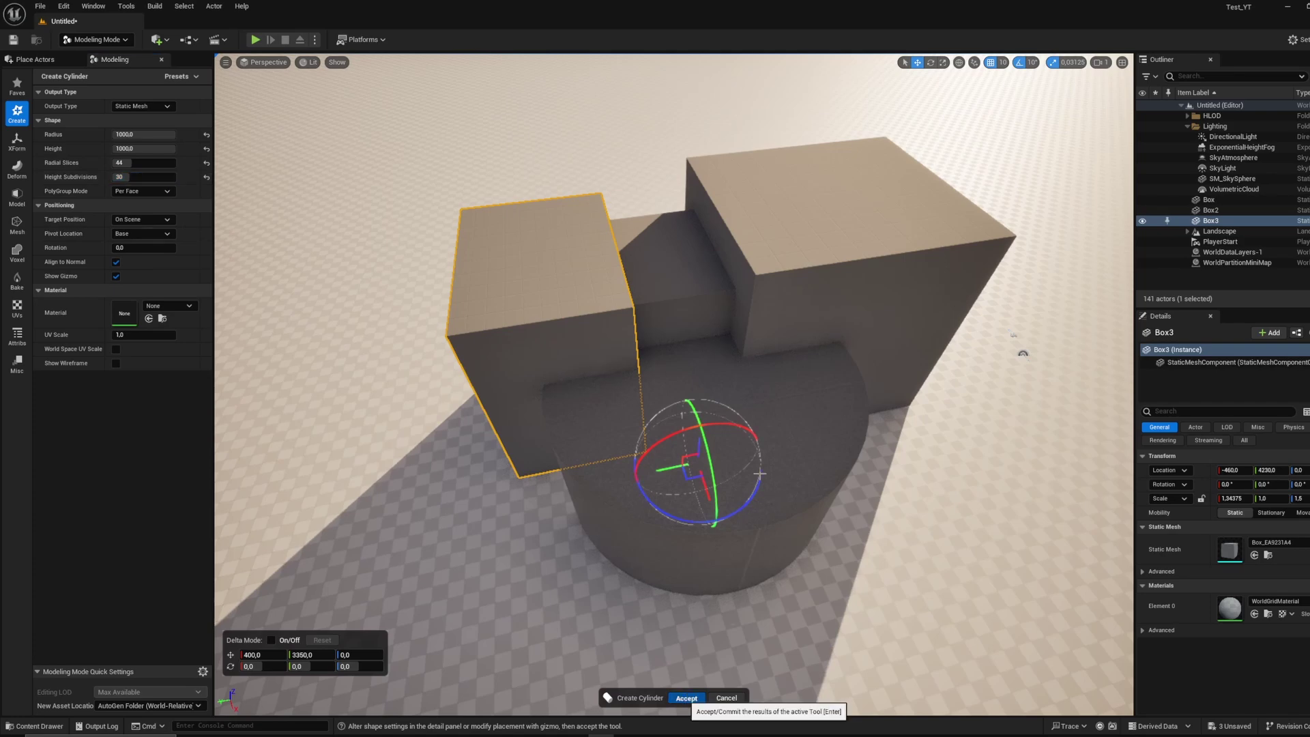
pyautogui.press('Return')
# - Scale the cylinder into a tower, to about 0.66 in X and Y and 2.19 in Z
pyautogui.moveTo(825, 427); pyautogui.dragTo(821, 423, button='right')
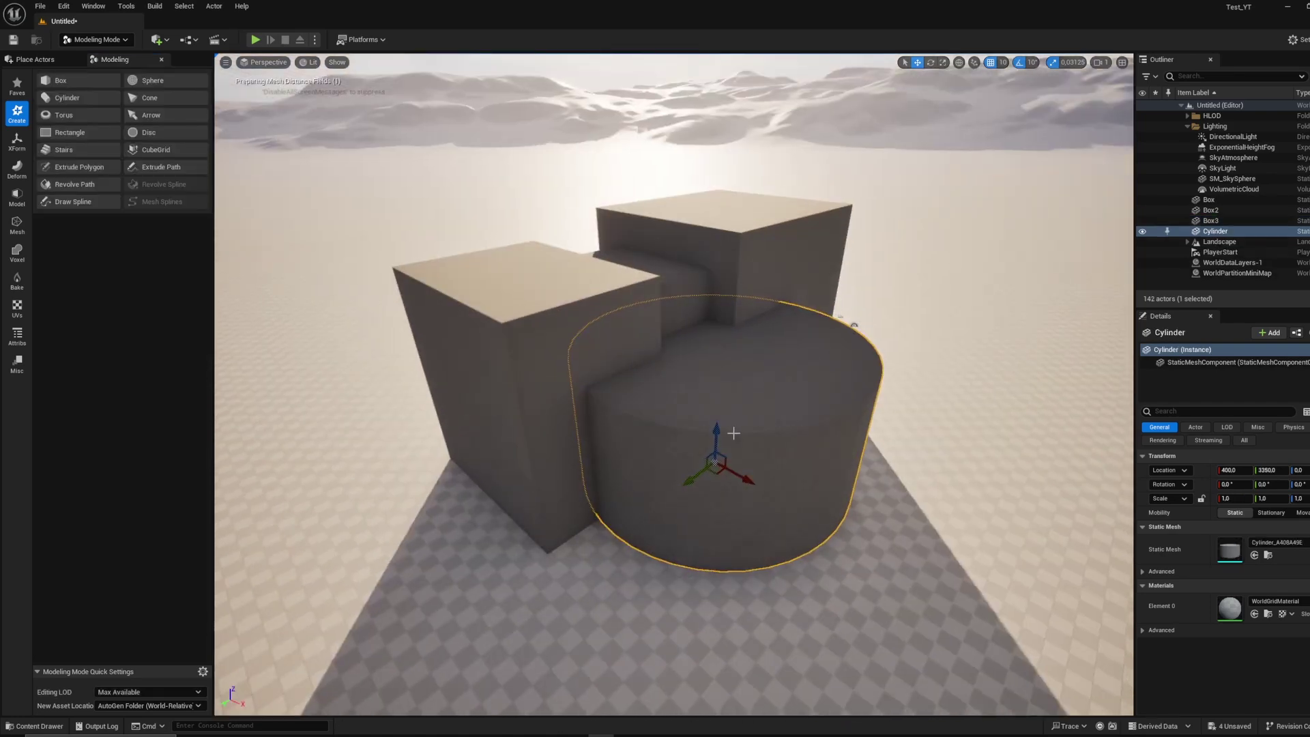
pyautogui.press('r')
pyautogui.moveTo(718, 435); pyautogui.dragTo(717, 358)
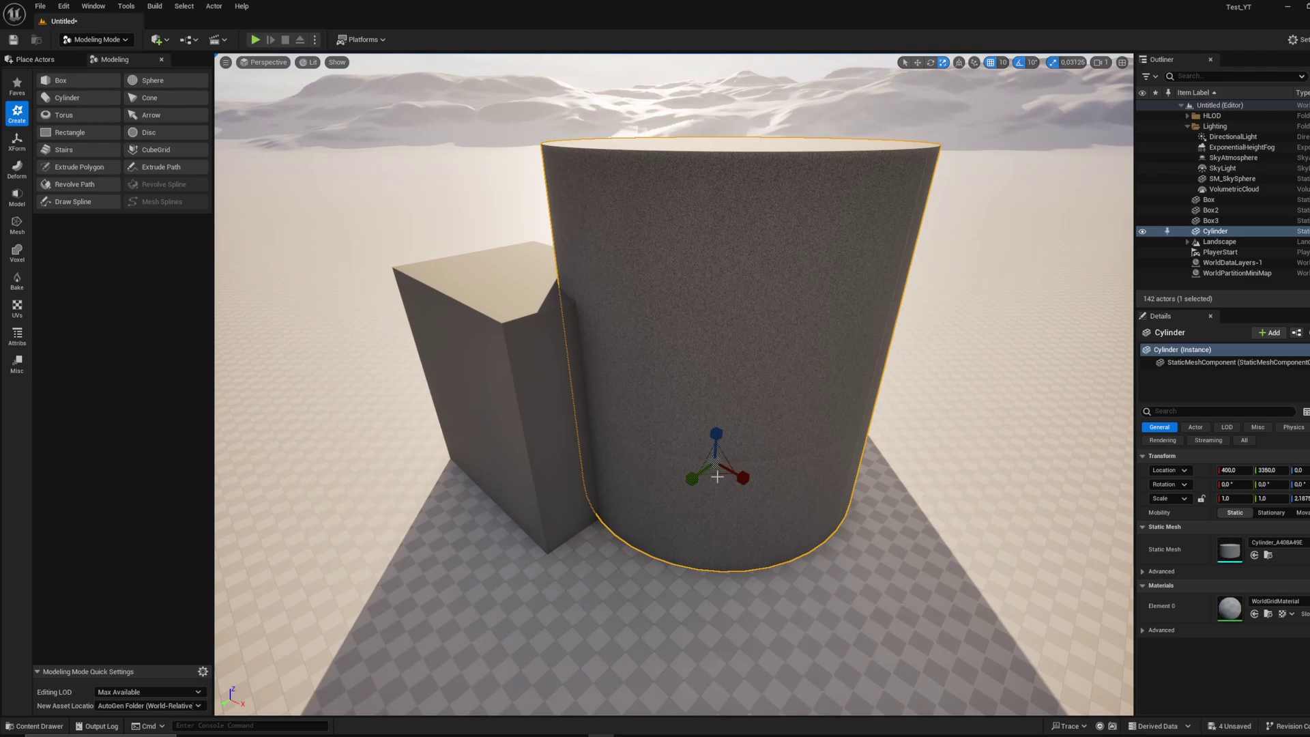
pyautogui.moveTo(717, 476); pyautogui.dragTo(717, 437)
pyautogui.press('w')
# - Move the cylinder tower to the outer side of the narrow end box so the two partly overlap
pyautogui.keyDown('alt'); pyautogui.moveTo(850, 322); pyautogui.dragTo(907, 376); pyautogui.keyUp('alt')
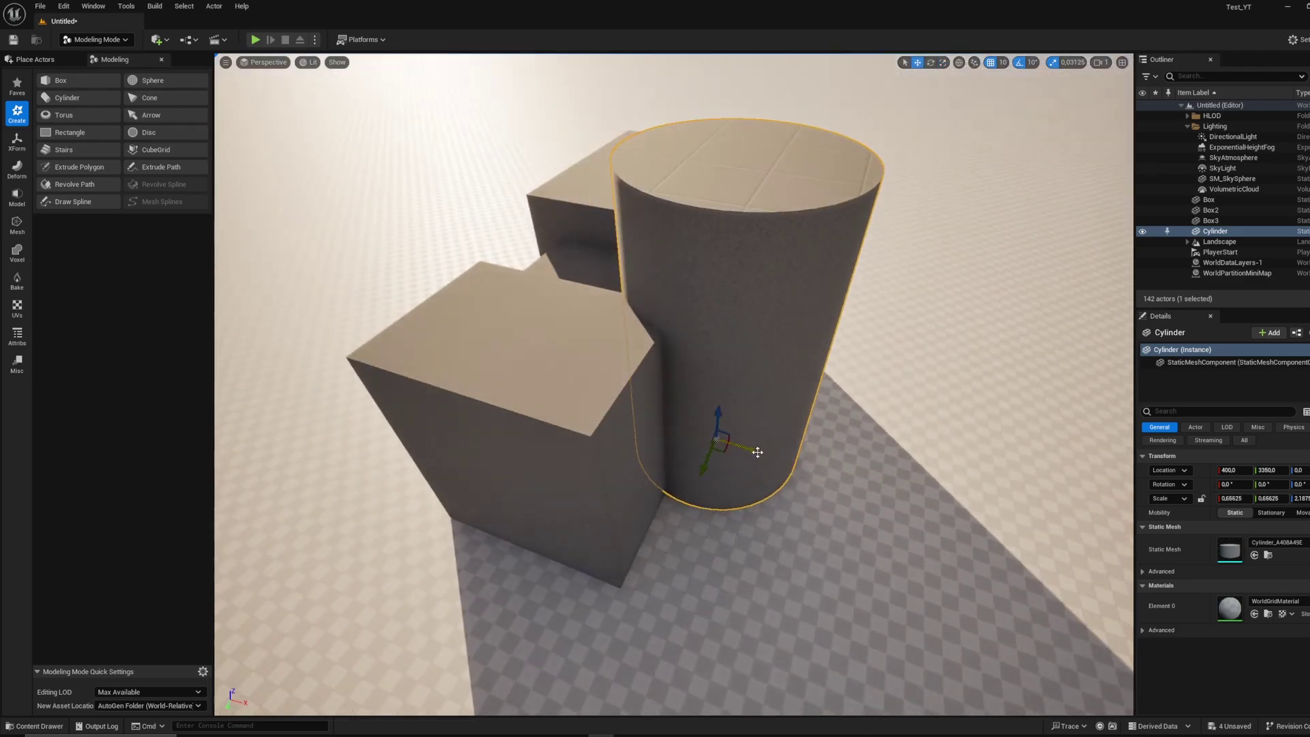
pyautogui.moveTo(757, 451); pyautogui.dragTo(1063, 575)
pyautogui.moveTo(684, 411); pyautogui.dragTo(944, 395)
# - Duplicate the largest box as an overhanging roof slab at Z 1590, scaled to about 1.59 in X, 1.75 in Y and -0.06 in Z
pyautogui.click(792, 406)
pyautogui.keyDown('alt'); pyautogui.moveTo(791, 406); pyautogui.dragTo(804, 229); pyautogui.keyUp('alt')
pyautogui.press('r')
pyautogui.press('w')
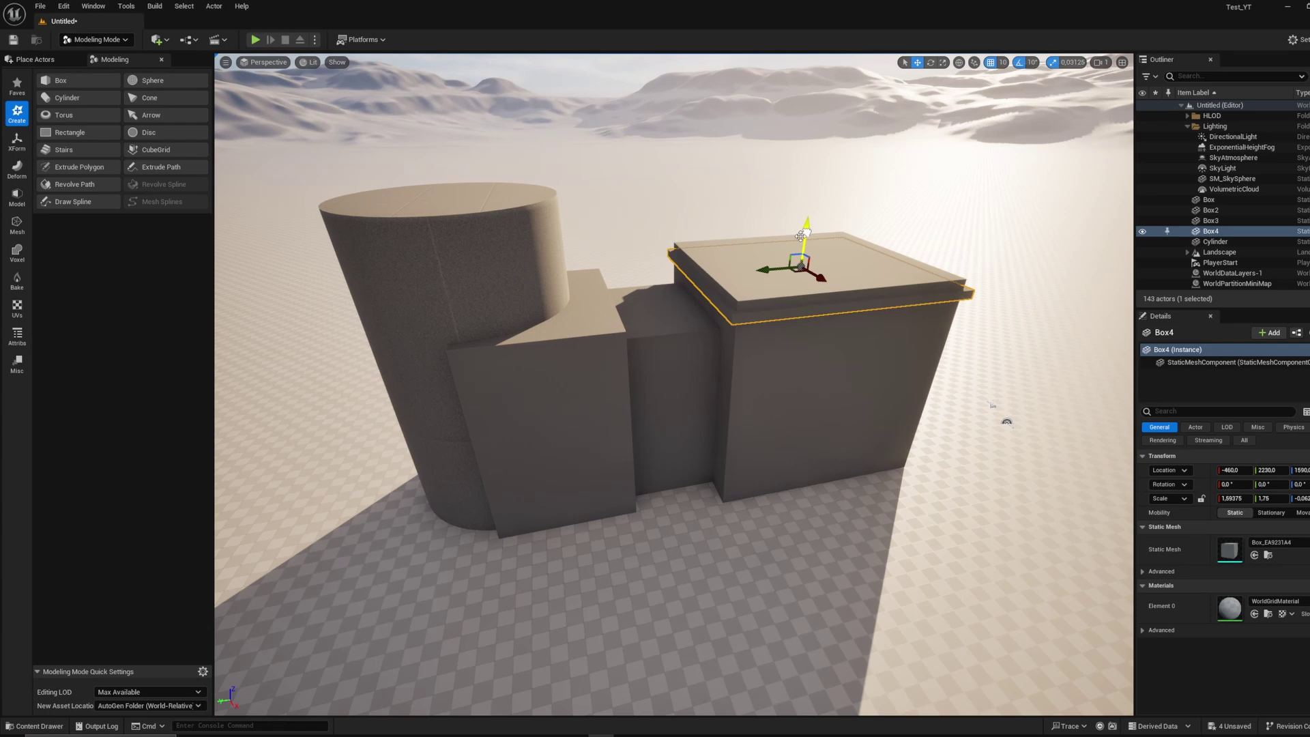
# - Duplicate the narrow end box as a roof slab at Z 1430, scaled to about 1.44 in X, 1.09 in Y and 0.09 in Z
pyautogui.keyDown('alt'); pyautogui.moveTo(689, 297); pyautogui.dragTo(661, 266); pyautogui.keyUp('alt')
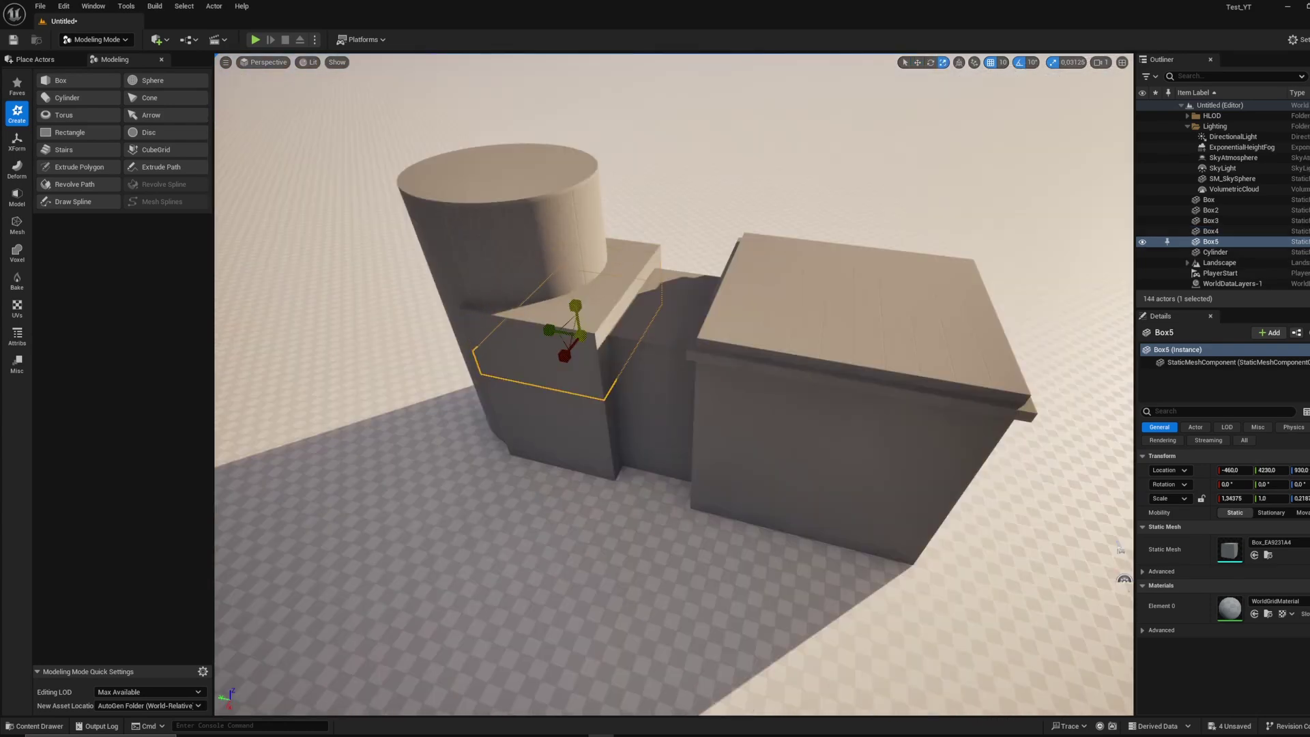
pyautogui.moveTo(560, 343); pyautogui.dragTo(582, 243)
pyautogui.press('w')
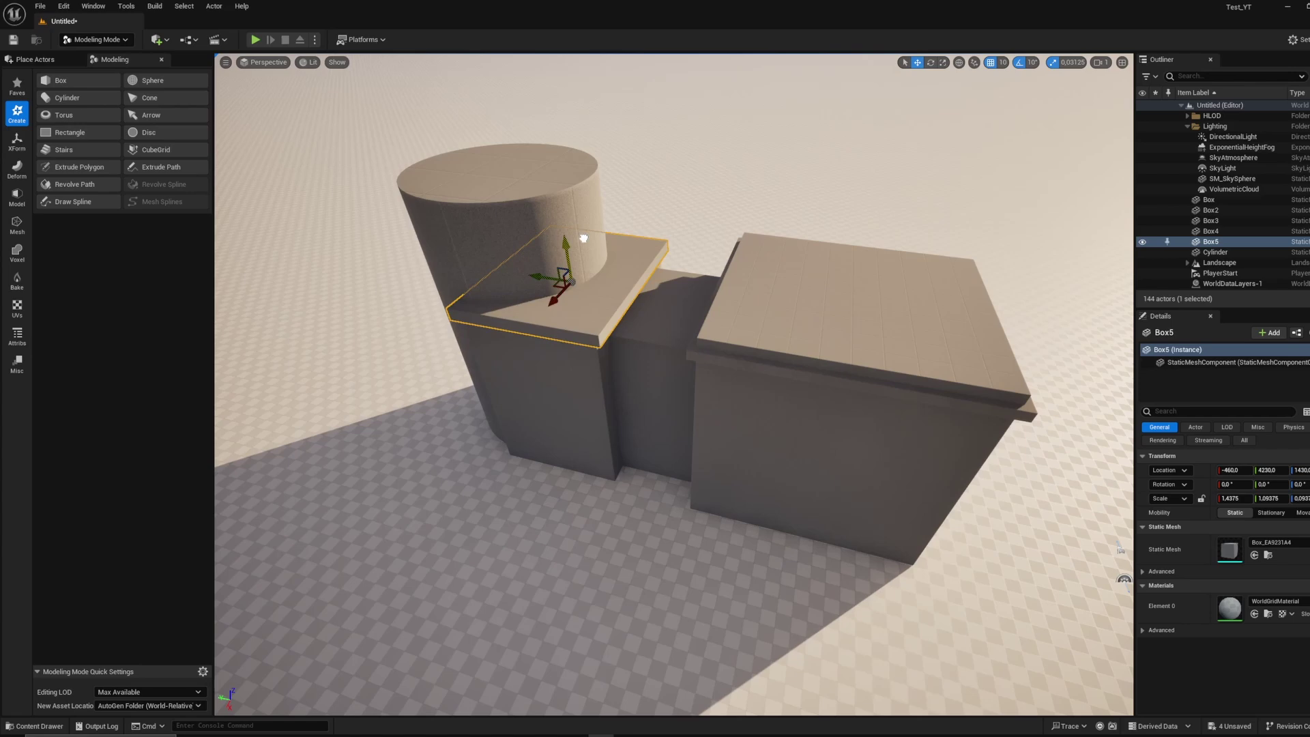
# - Select the middle box and examine the building's front with its tower and roof slabs
pyautogui.keyDown('alt'); pyautogui.moveTo(668, 275); pyautogui.dragTo(839, 402); pyautogui.keyUp('alt')
pyautogui.click(698, 347)
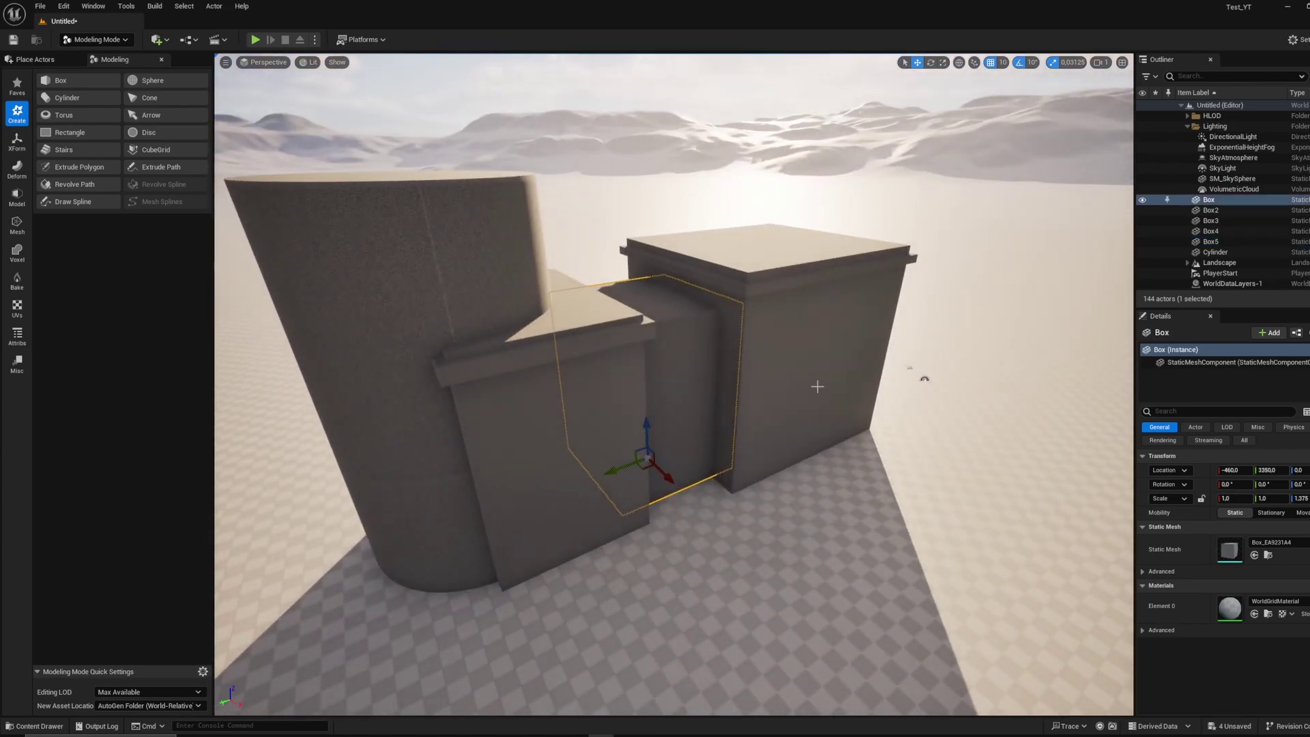
pyautogui.moveTo(773, 378); pyautogui.dragTo(771, 370, button='right')
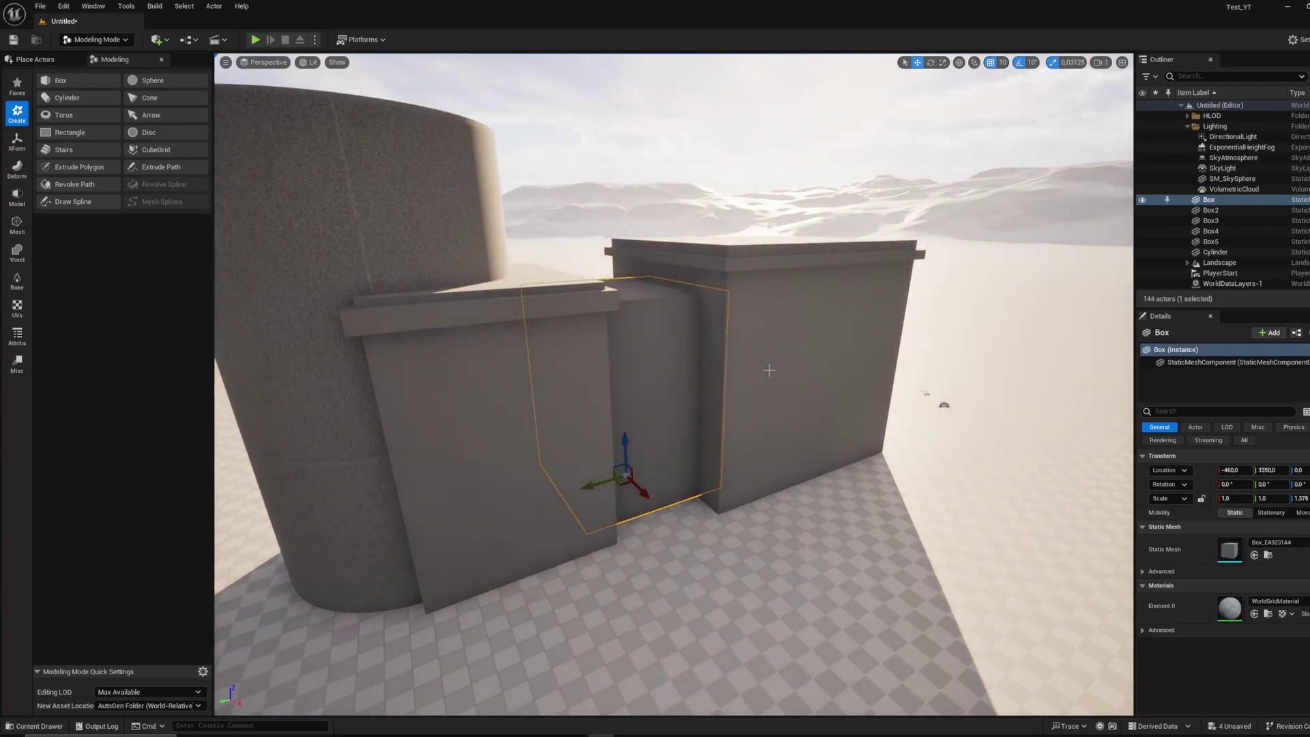
pyautogui.scroll(-4, 769, 370)
pyautogui.moveTo(511, 330); pyautogui.dragTo(478, 327, button='right')
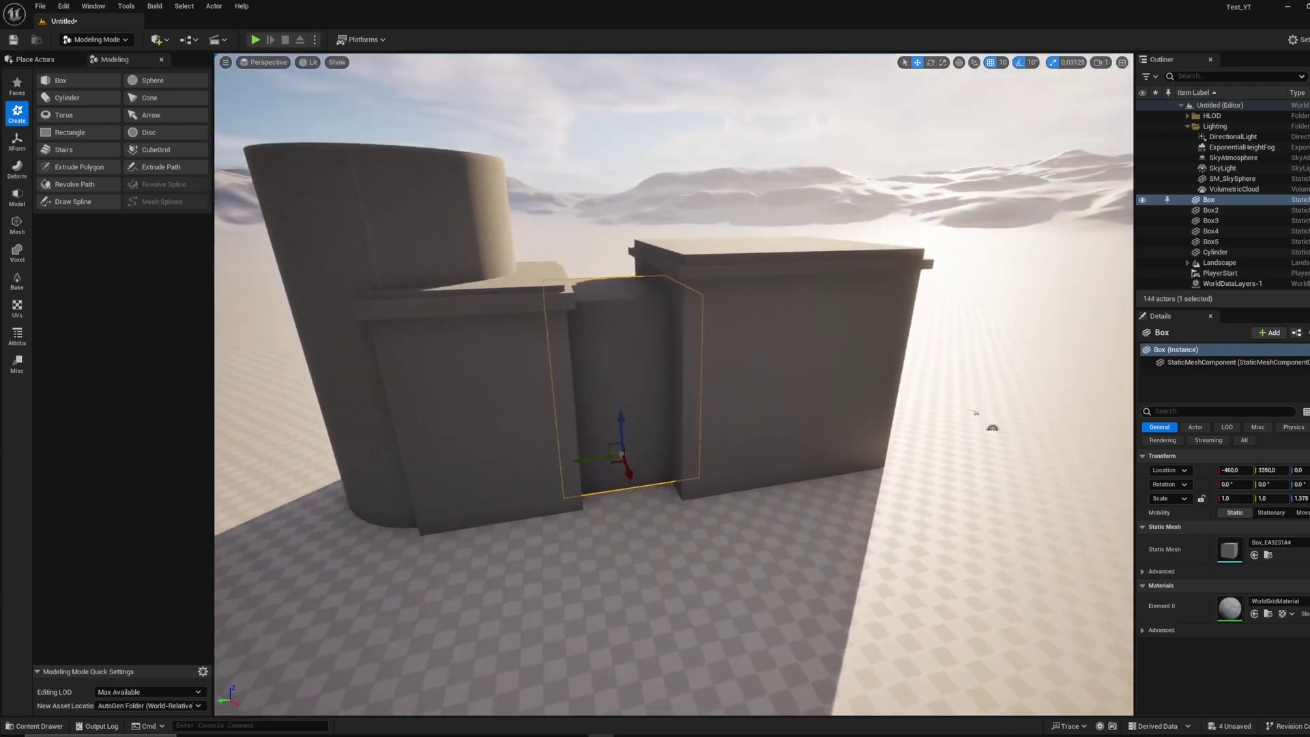
# - Duplicate the middle box as a doorway cutter at X -140, Y 3380, Z 110, rotated -90° in Y and scaled to about 0.41 in Y
pyautogui.moveTo(757, 368); pyautogui.dragTo(794, 482, button='right')
pyautogui.keyDown('alt'); pyautogui.moveTo(724, 501); pyautogui.dragTo(607, 621); pyautogui.keyUp('alt')
pyautogui.press('e')
pyautogui.moveTo(850, 487); pyautogui.dragTo(969, 512, button='right')
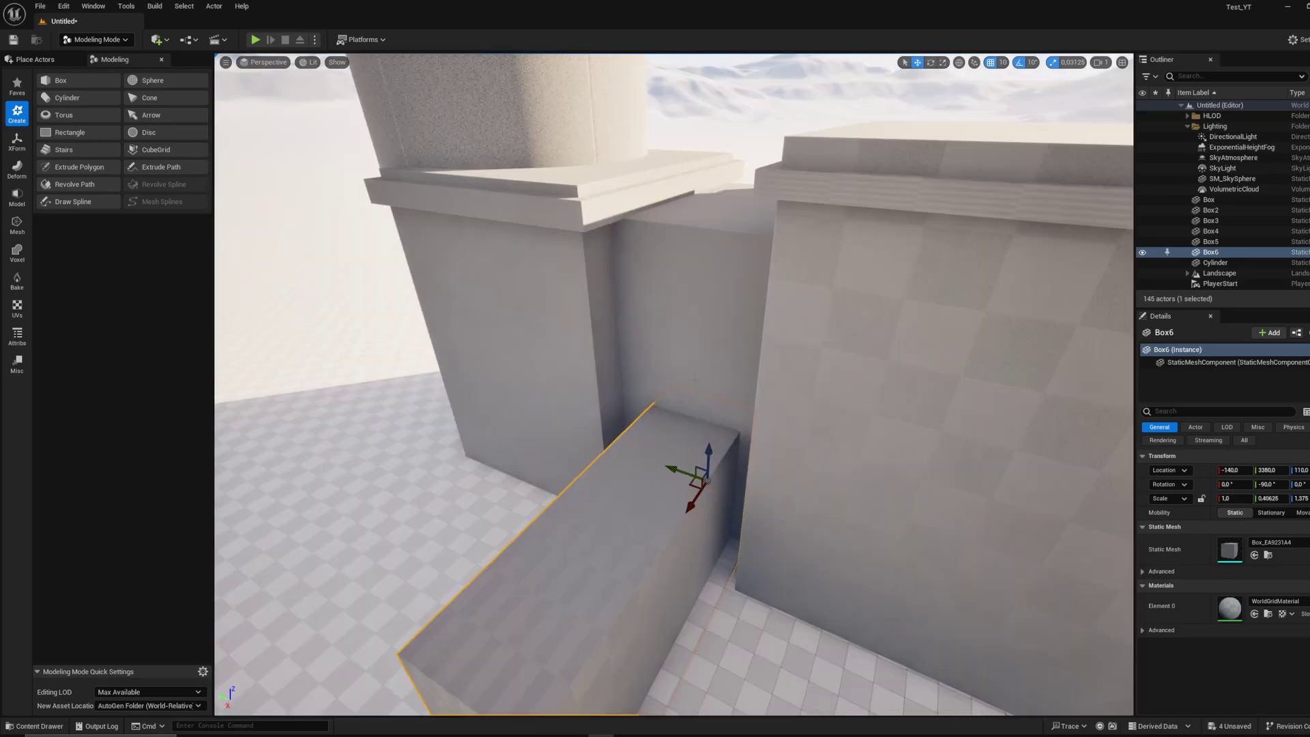
# - Cut a doorway by subtracting the rotated duplicate from the middle box with a Boolean Difference A - B
pyautogui.click(734, 463)
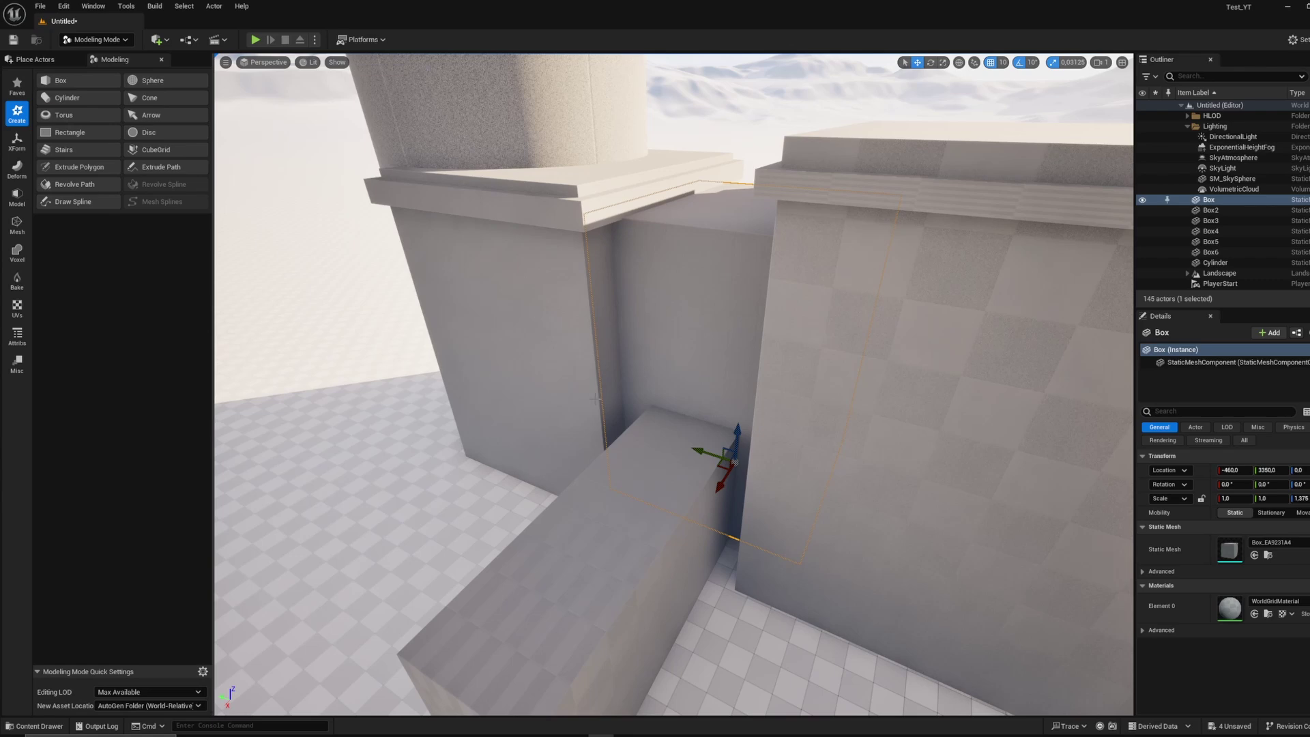
pyautogui.keyDown('shift'); pyautogui.click(614, 481); pyautogui.keyUp('shift')
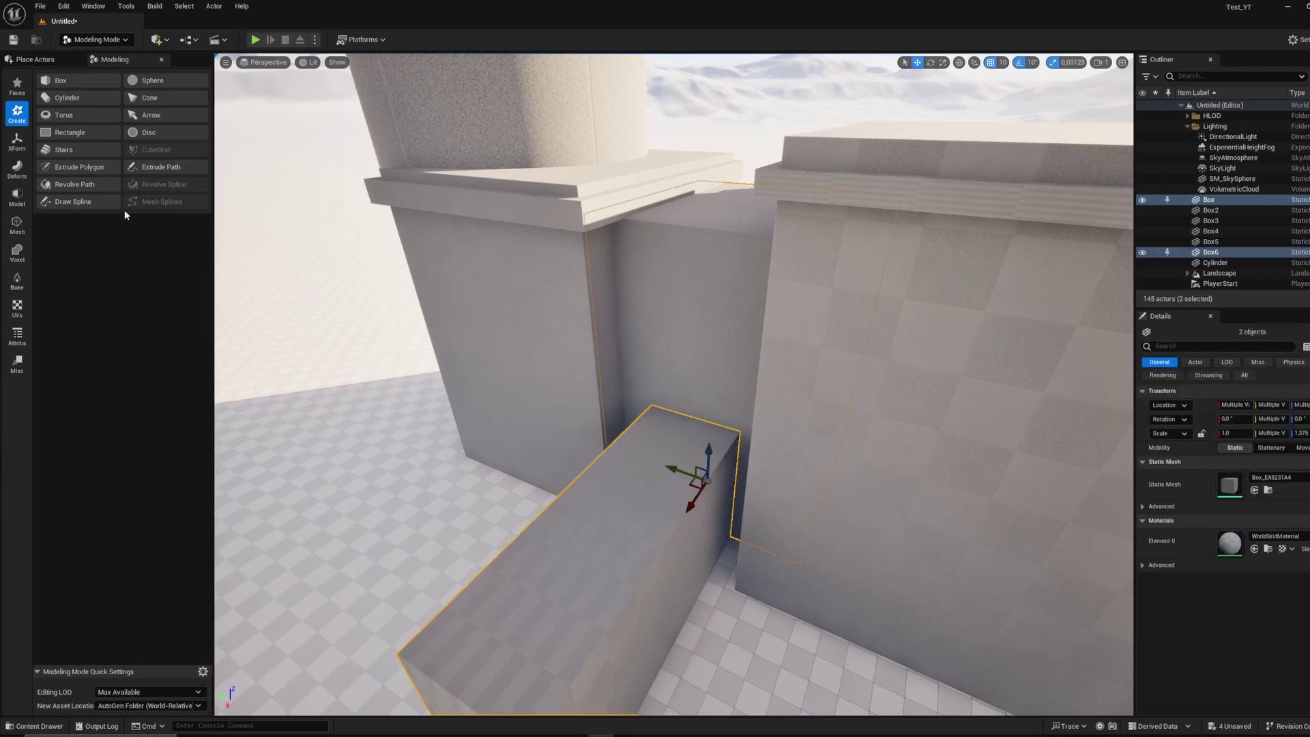
pyautogui.click(17, 197)
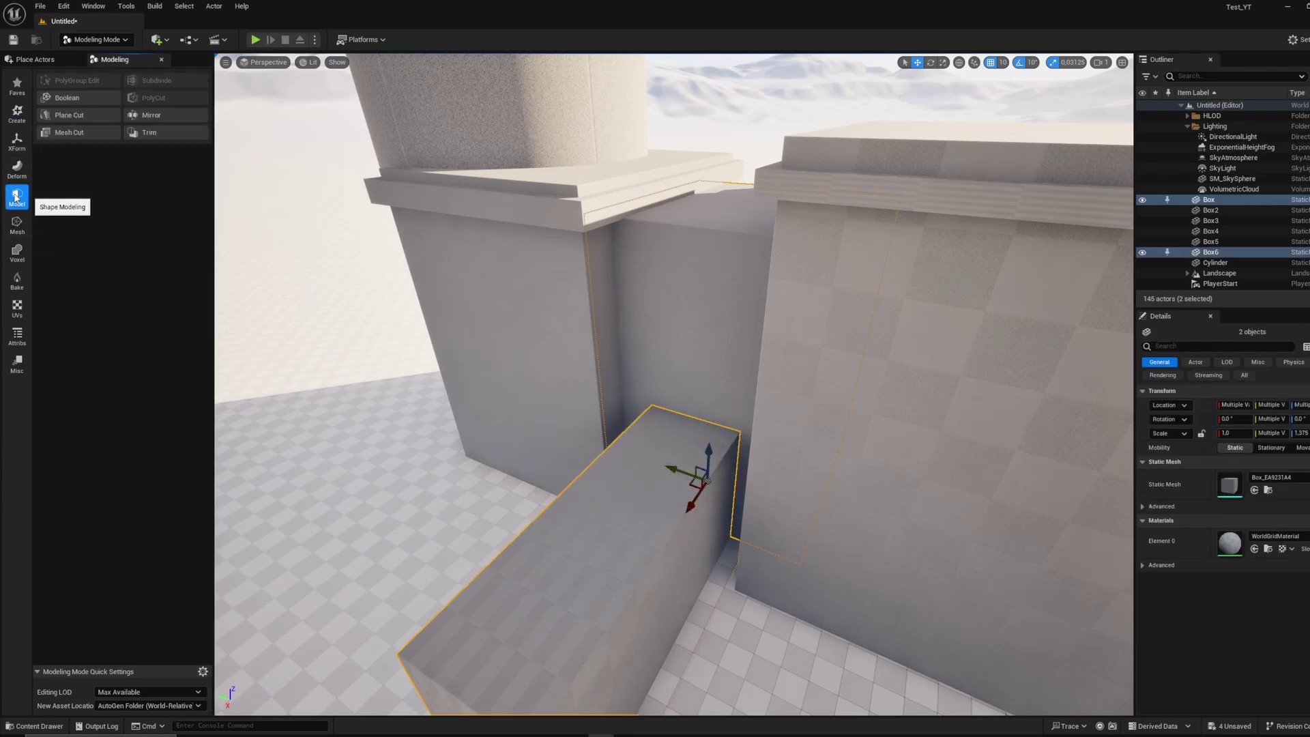
pyautogui.click(57, 99)
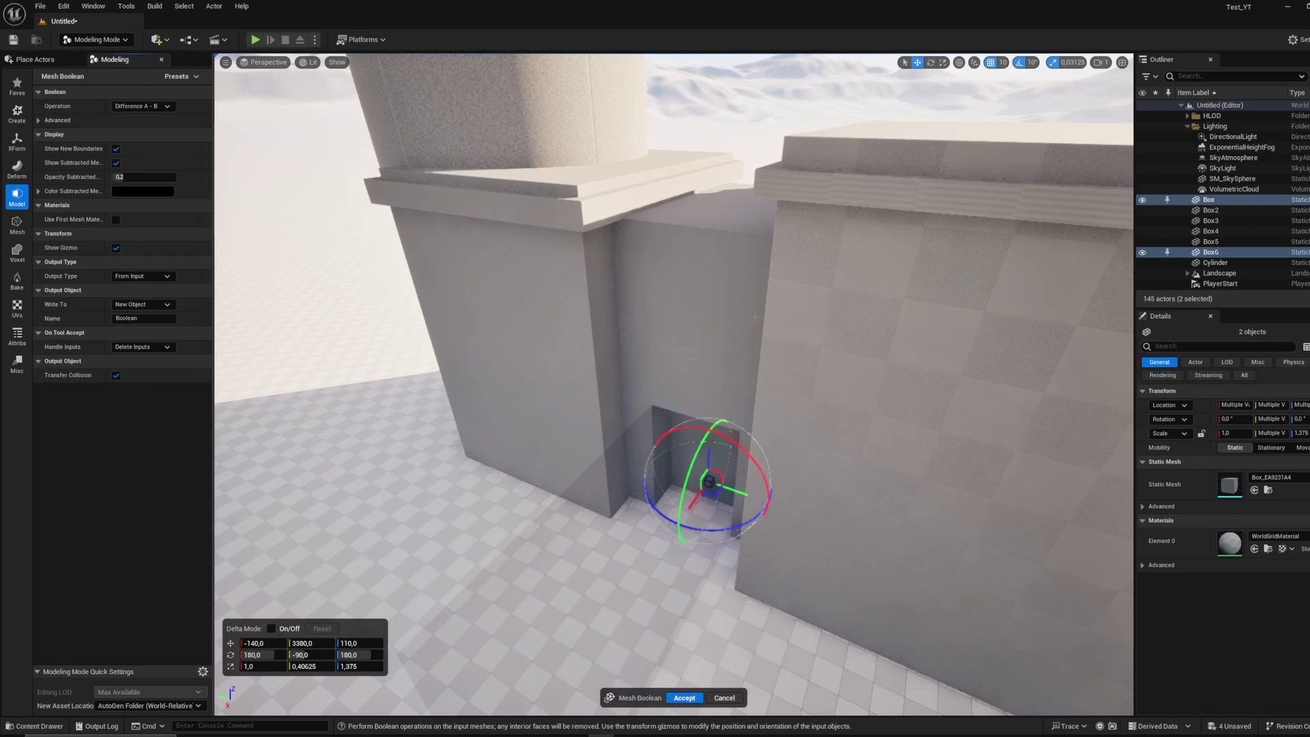
pyautogui.moveTo(900, 375); pyautogui.dragTo(900, 375, button='right')
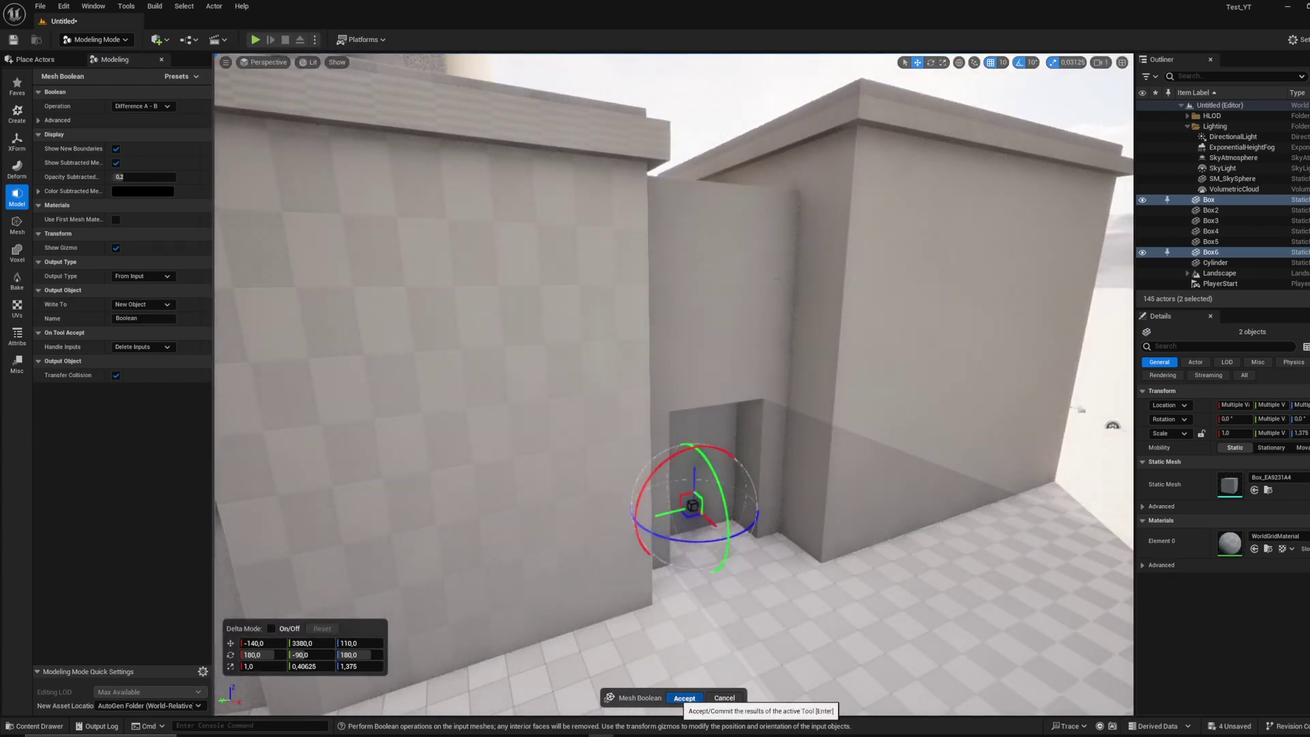
pyautogui.click(685, 698)
# - Duplicate the cylinder tower to the largest box's front outer corner, tilt it 30°, and raise it to Z 760
pyautogui.moveTo(665, 390); pyautogui.dragTo(665, 390, button='right')
pyautogui.click(795, 345)
pyautogui.moveTo(814, 378); pyautogui.dragTo(814, 378, button='right')
pyautogui.click(470, 446)
pyautogui.keyDown('alt'); pyautogui.moveTo(472, 512); pyautogui.dragTo(854, 526); pyautogui.keyUp('alt')
pyautogui.press('e')
pyautogui.moveTo(851, 469); pyautogui.dragTo(915, 536)
pyautogui.press('w')
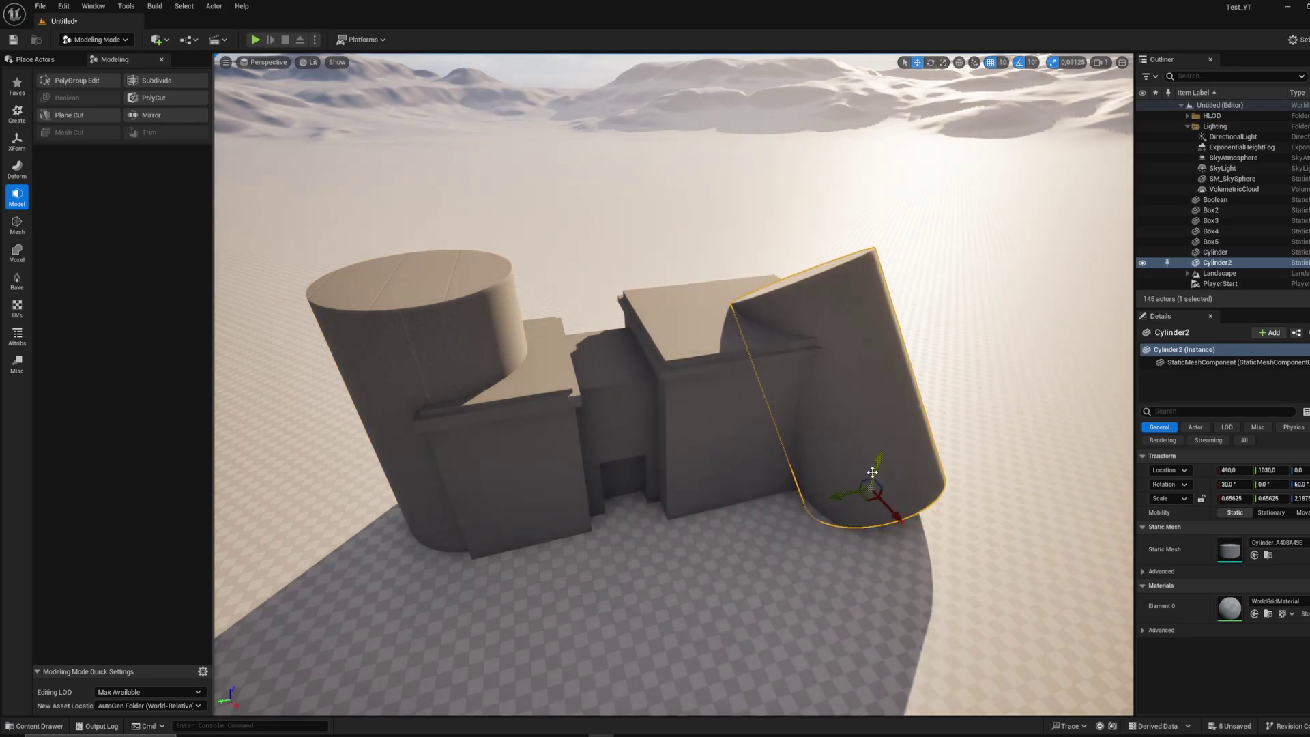
pyautogui.moveTo(873, 471); pyautogui.dragTo(886, 392)
# - Start a Boolean Difference A - B that subtracts the tilted cylinder from the largest box
pyautogui.moveTo(695, 361); pyautogui.dragTo(695, 361, button='right')
pyautogui.click(695, 362)
pyautogui.keyDown('ctrl'); pyautogui.click(802, 292); pyautogui.keyUp('ctrl')
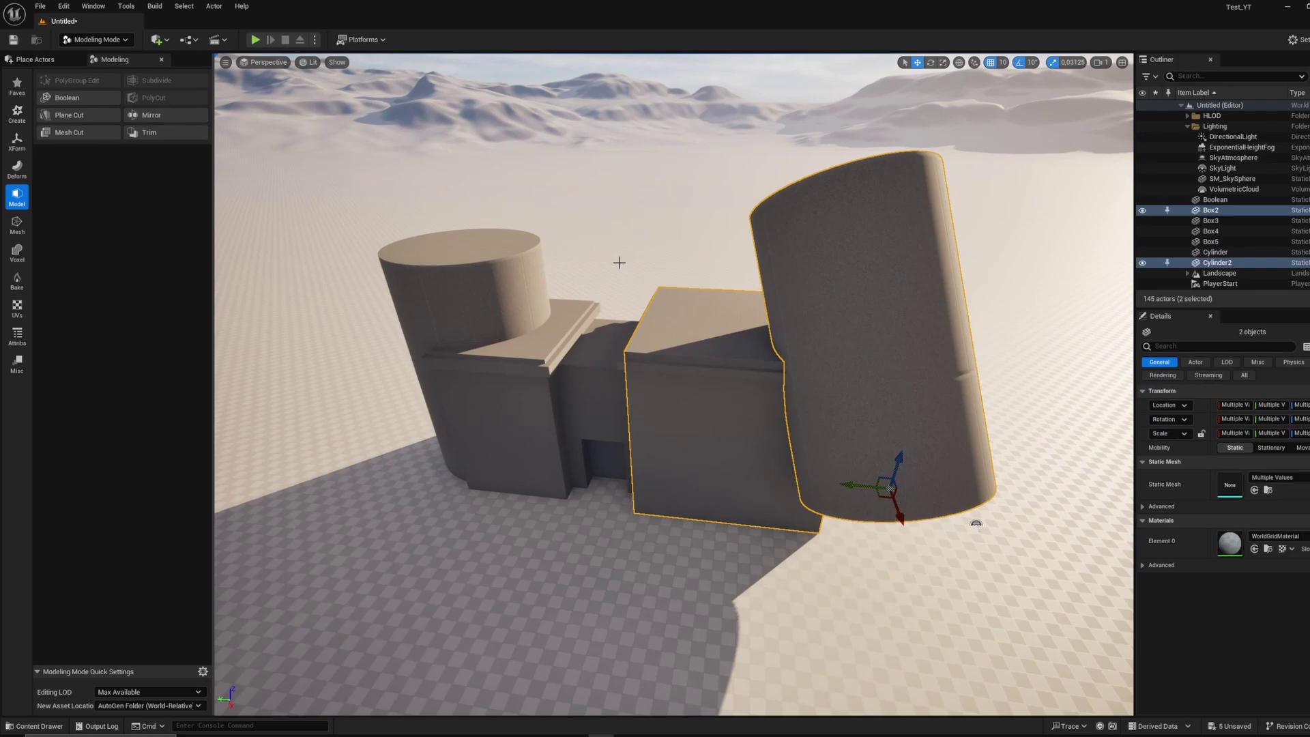
pyautogui.click(58, 99)
pyautogui.keyDown('alt'); pyautogui.moveTo(695, 280); pyautogui.dragTo(676, 534); pyautogui.keyUp('alt')
pyautogui.moveTo(676, 535); pyautogui.dragTo(647, 533, button='right')
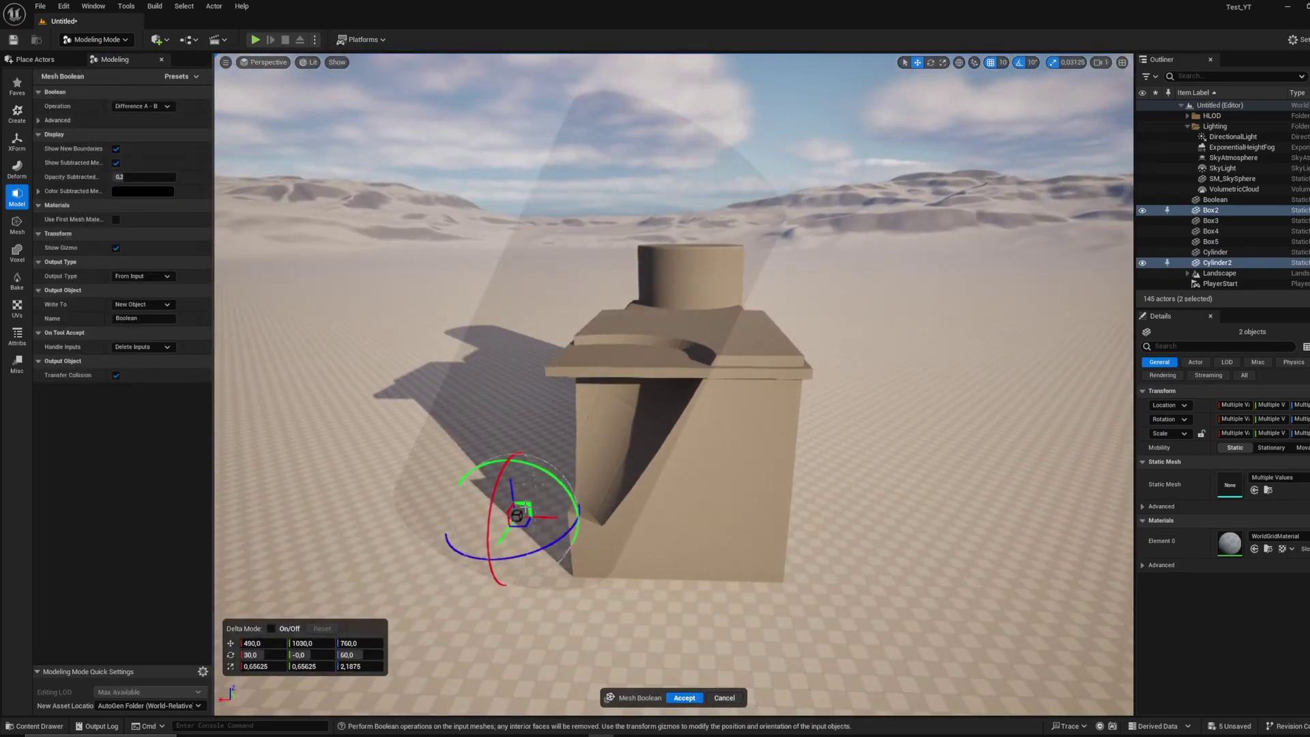
# - Move the cutting cylinder to X 220, Y 1660, Z -30 to carve the largest box's front corner, and accept the cut
pyautogui.moveTo(526, 508); pyautogui.dragTo(565, 496)
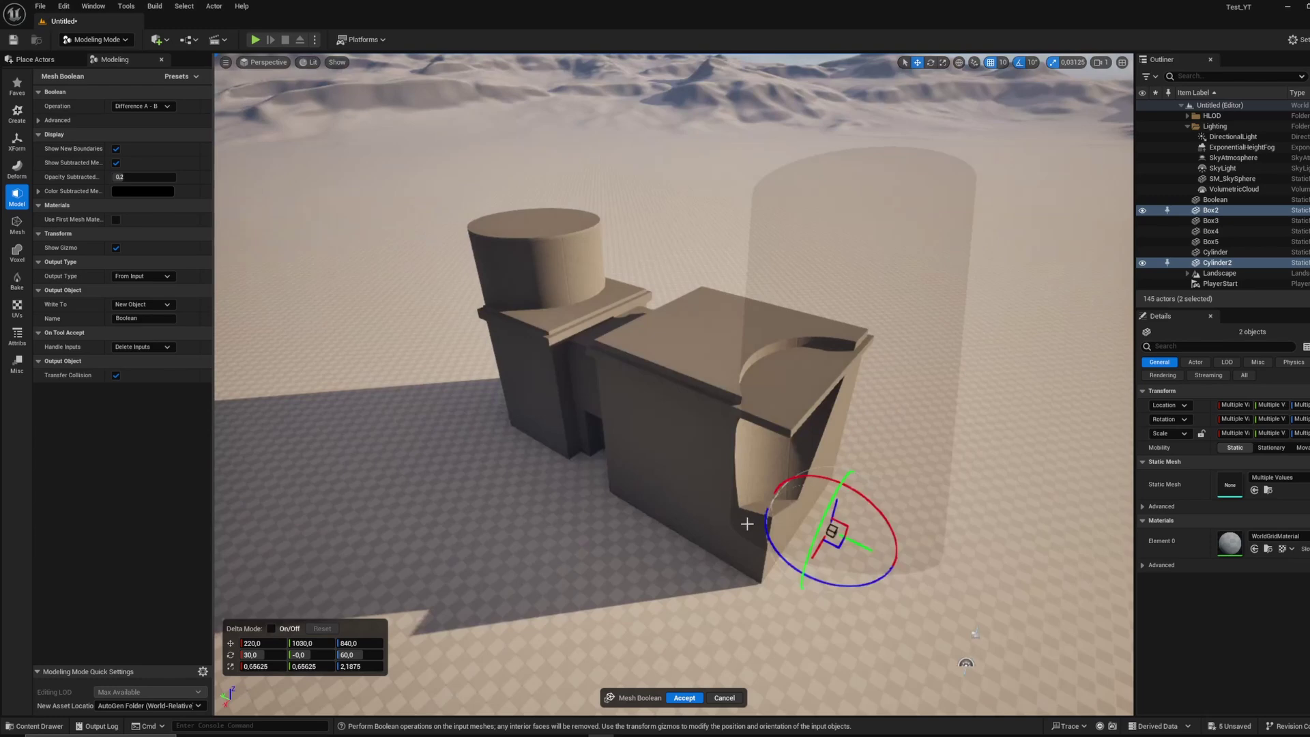
pyautogui.moveTo(860, 542); pyautogui.dragTo(765, 512)
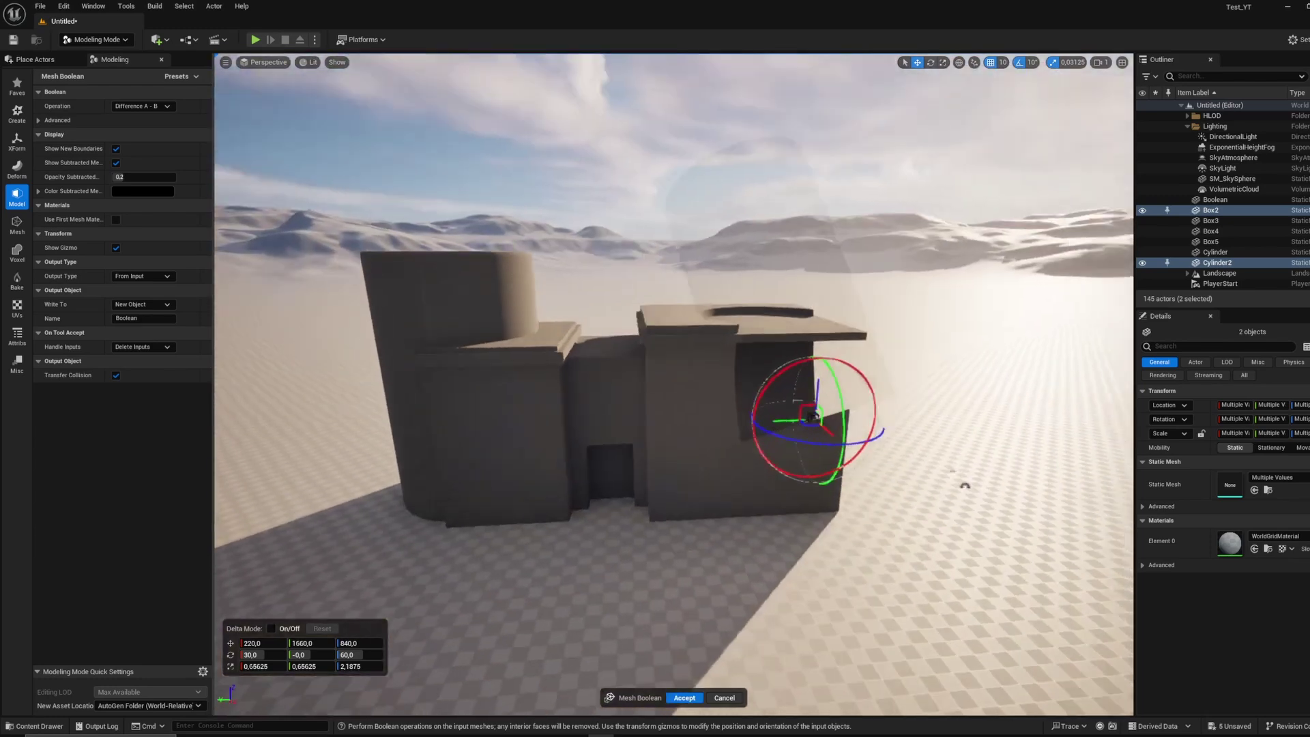
pyautogui.moveTo(814, 411); pyautogui.dragTo(807, 505)
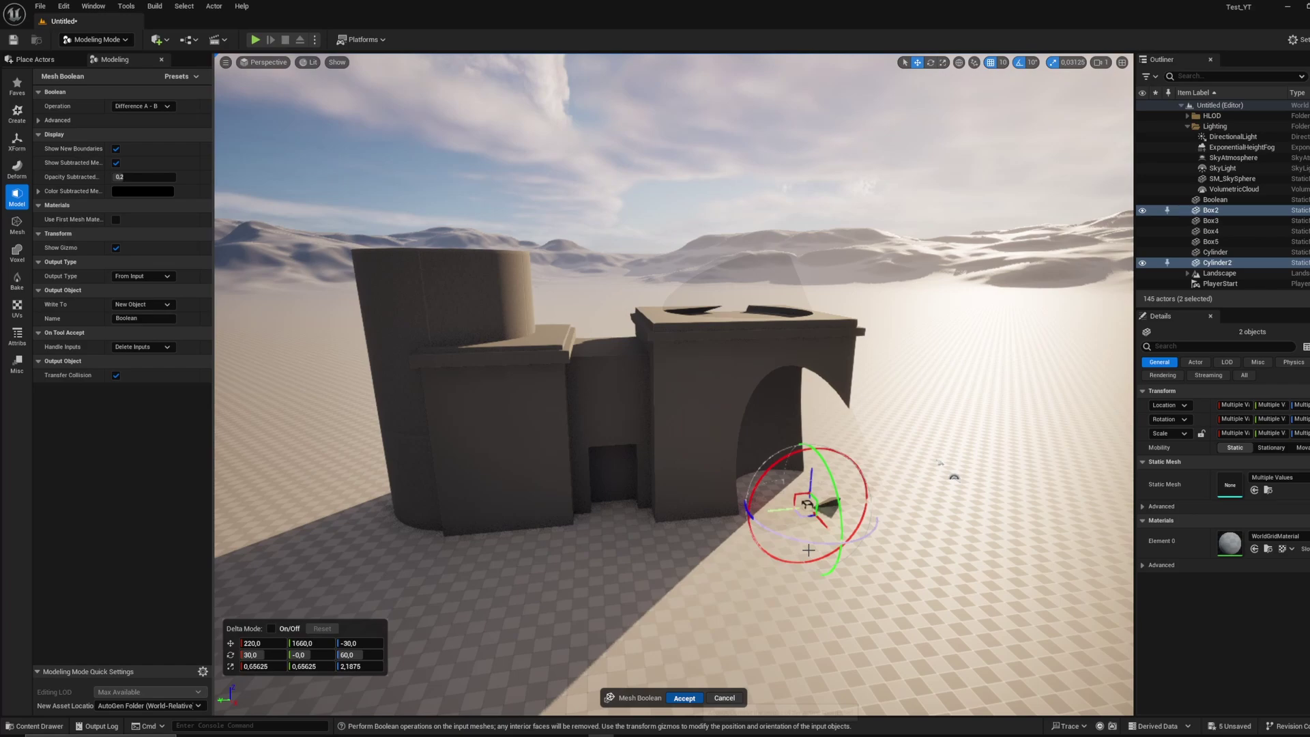
pyautogui.press('Return')
# - Undo the cylinder cut on the largest box and delete the tilted cylinder
pyautogui.press('d')
pyautogui.moveTo(792, 414)
pyautogui.mouseDown(button='right')
pyautogui.moveTo(654, 382)
pyautogui.moveTo(675, 321)
pyautogui.moveTo(810, 406)
pyautogui.mouseUp(button='right')
pyautogui.press('w')
pyautogui.press('a')
pyautogui.hotkey('ctrl', 'z')
pyautogui.hotkey('ctrl', 'z')
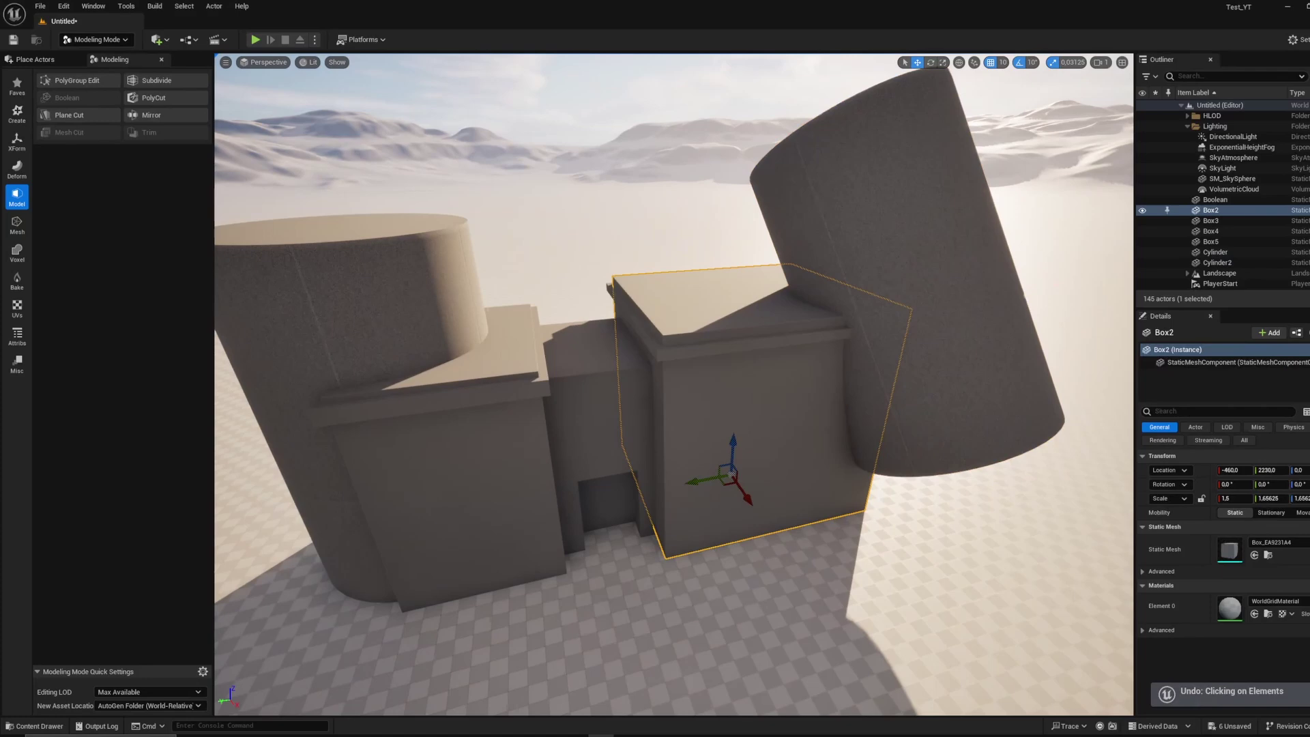
pyautogui.click(890, 283)
pyautogui.press('Delete')
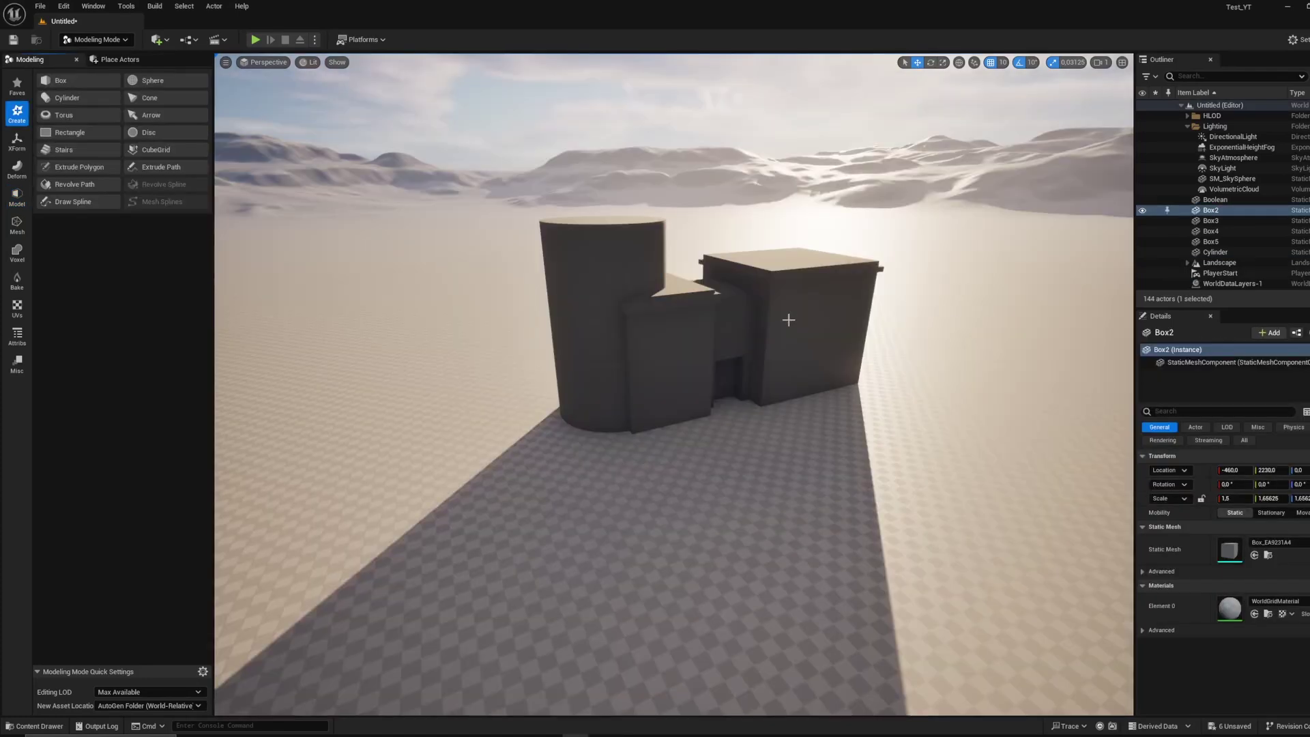
# - Switch the editor from Modeling to Landscape mode for sculpting the terrain around the building
pyautogui.press('d')
pyautogui.moveTo(789, 320); pyautogui.dragTo(775, 309, button='right')
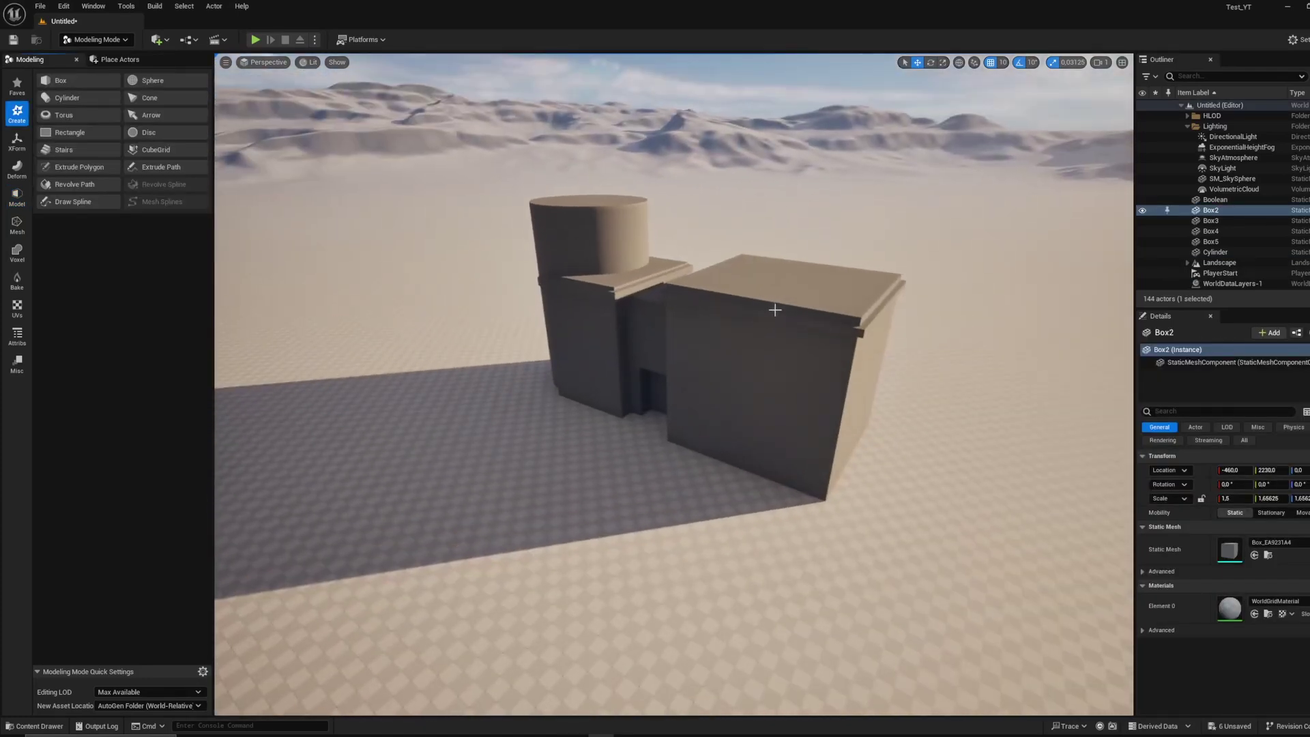
pyautogui.keyDown('alt'); pyautogui.moveTo(775, 310); pyautogui.dragTo(986, 382); pyautogui.keyUp('alt')
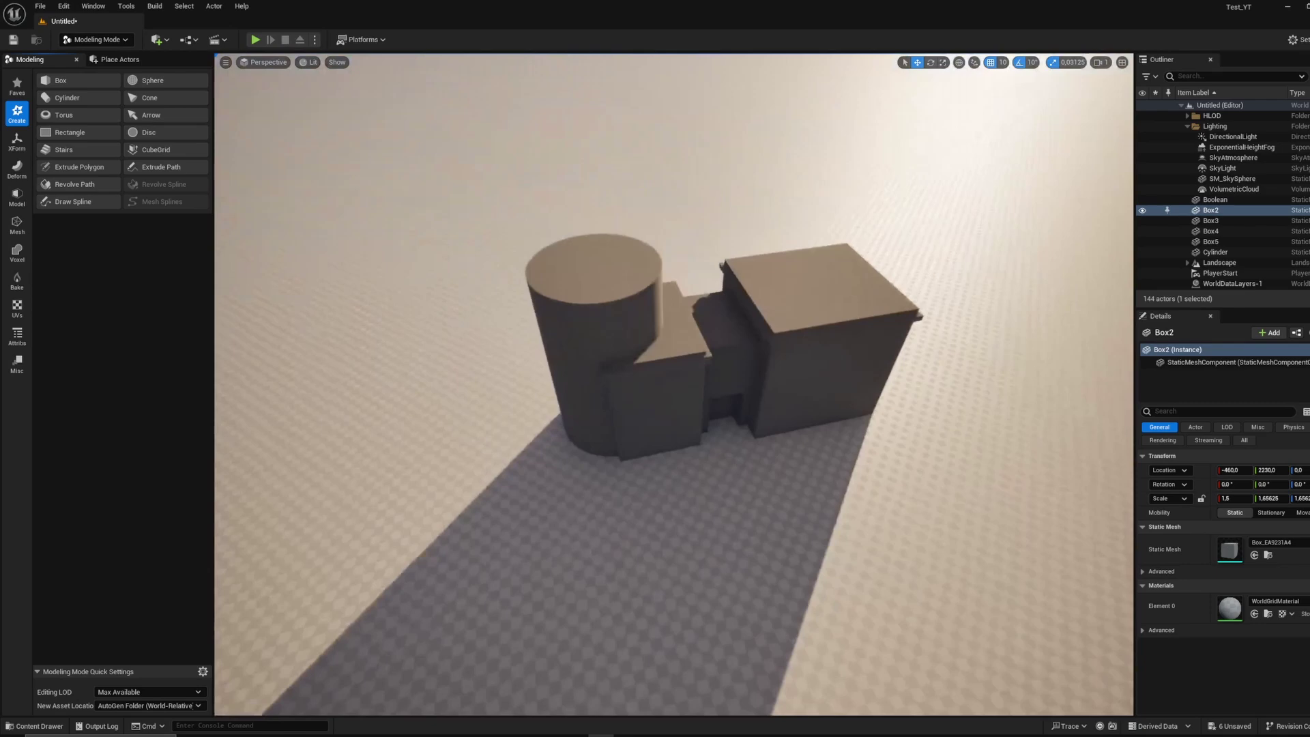
pyautogui.moveTo(754, 313)
pyautogui.mouseDown(button='right')
pyautogui.moveTo(764, 310)
pyautogui.moveTo(751, 319)
pyautogui.mouseUp(button='right')
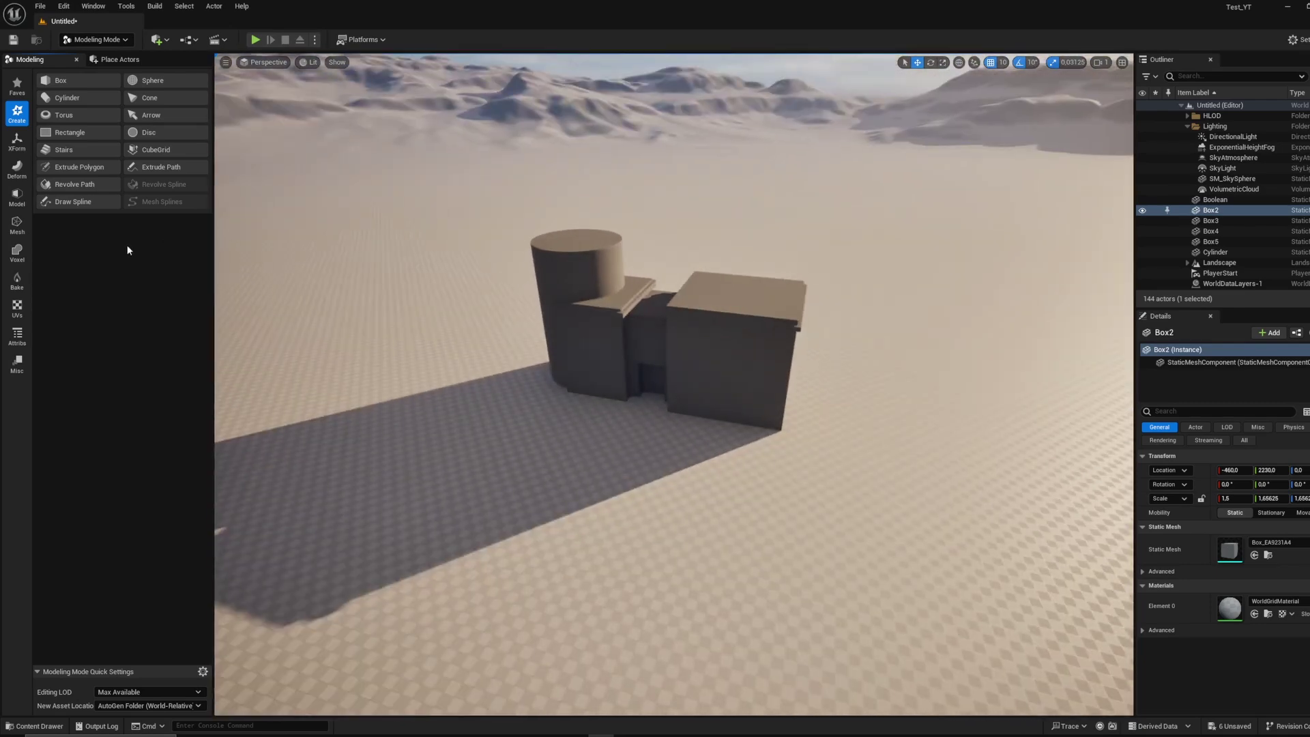
pyautogui.click(102, 41)
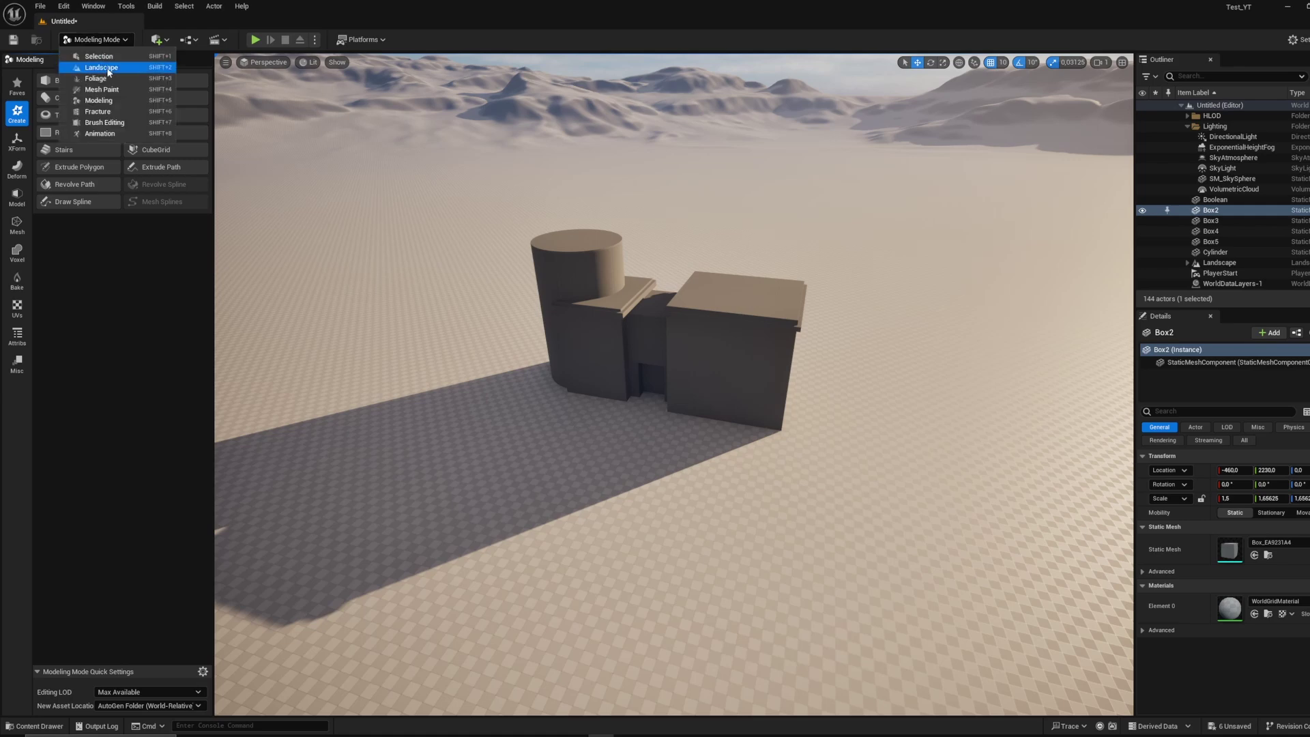
pyautogui.click(102, 67)
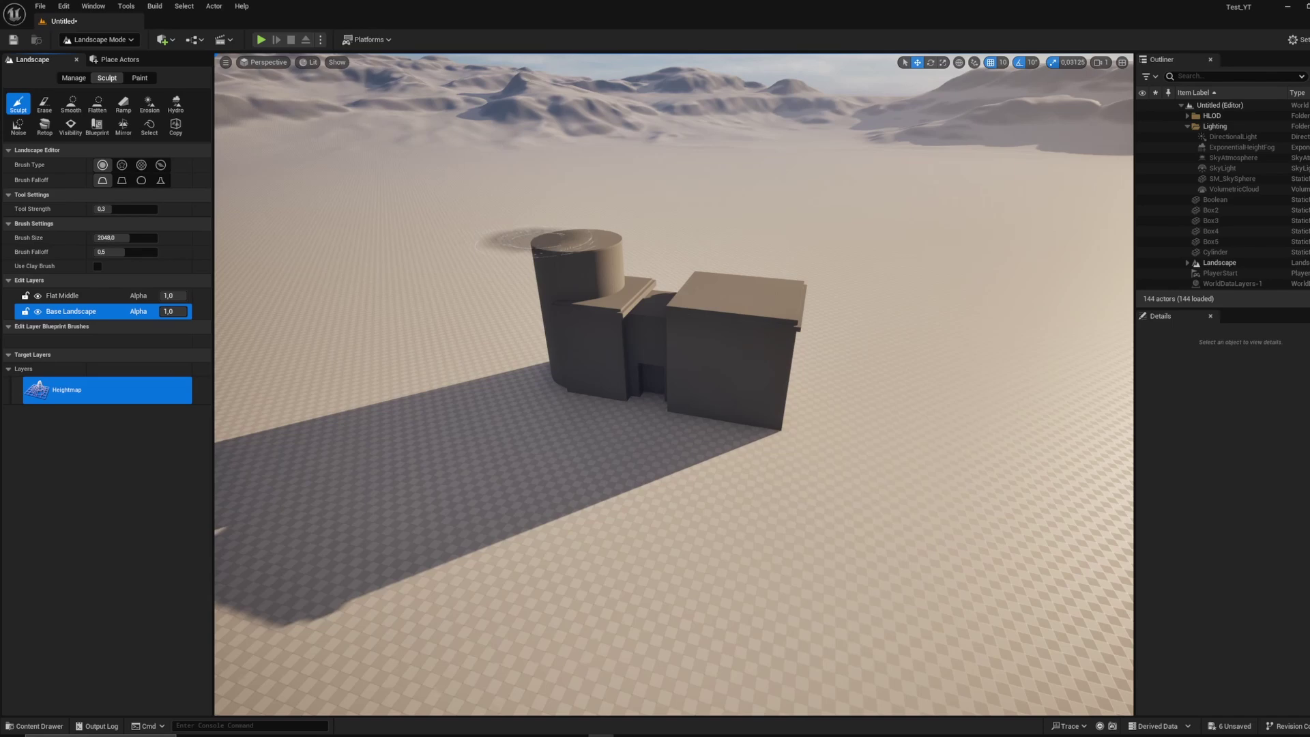
# - Sculpt the Base Landscape layer with a 2048 brush, raising a tall hill behind the largest box and a lower mound around the tower
pyautogui.keyDown('alt'); pyautogui.moveTo(600, 382); pyautogui.dragTo(559, 464); pyautogui.keyUp('alt')
pyautogui.moveTo(564, 412)
pyautogui.mouseDown()
pyautogui.moveTo(503, 397)
pyautogui.moveTo(526, 366)
pyautogui.moveTo(559, 382)
pyautogui.mouseUp()
pyautogui.moveTo(808, 399); pyautogui.dragTo(846, 355)
pyautogui.moveTo(845, 355)
pyautogui.keyDown('alt'); pyautogui.mouseDown()
pyautogui.moveTo(764, 307)
pyautogui.moveTo(655, 382)
pyautogui.mouseUp(); pyautogui.keyUp('alt')
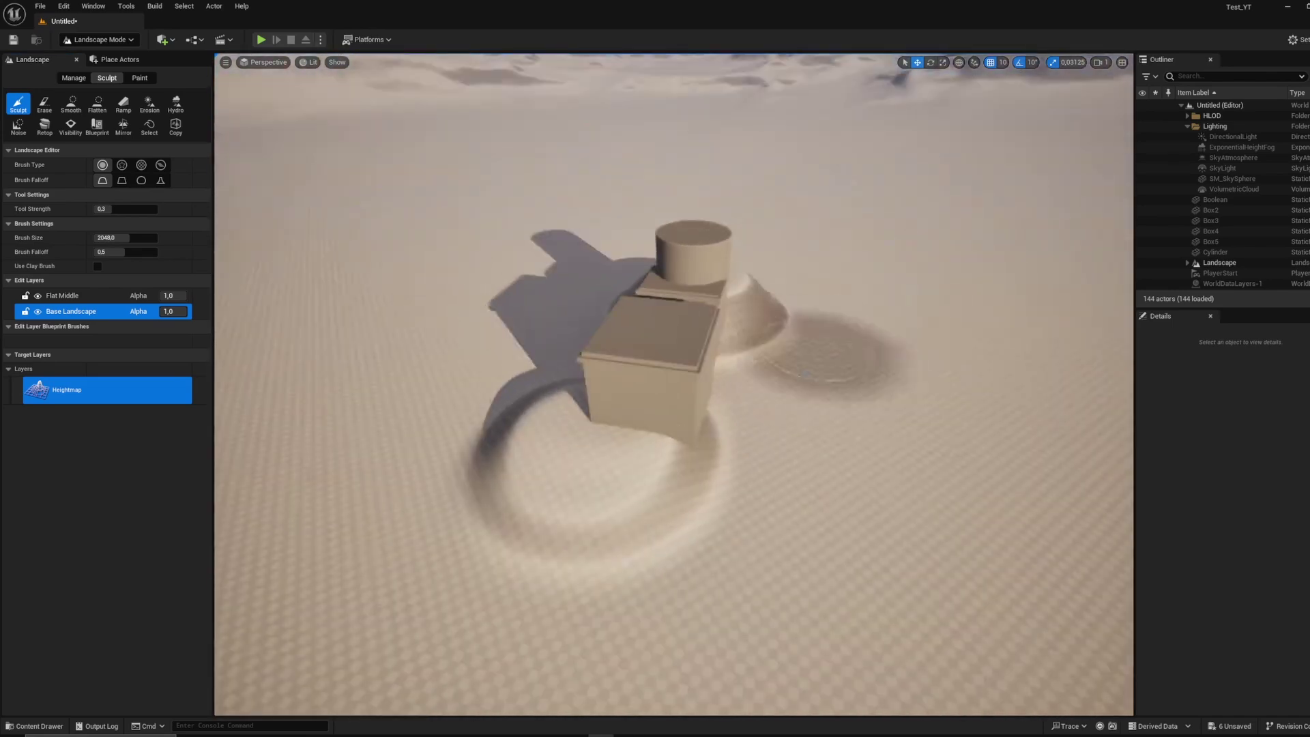
pyautogui.moveTo(733, 464)
pyautogui.mouseDown()
pyautogui.moveTo(736, 313)
pyautogui.moveTo(912, 339)
pyautogui.moveTo(921, 456)
pyautogui.moveTo(653, 429)
pyautogui.moveTo(599, 473)
pyautogui.moveTo(678, 307)
pyautogui.mouseUp()
pyautogui.moveTo(678, 307); pyautogui.dragTo(584, 374, button='right')
pyautogui.moveTo(584, 374)
pyautogui.mouseDown()
pyautogui.moveTo(546, 447)
pyautogui.moveTo(644, 556)
pyautogui.mouseUp()
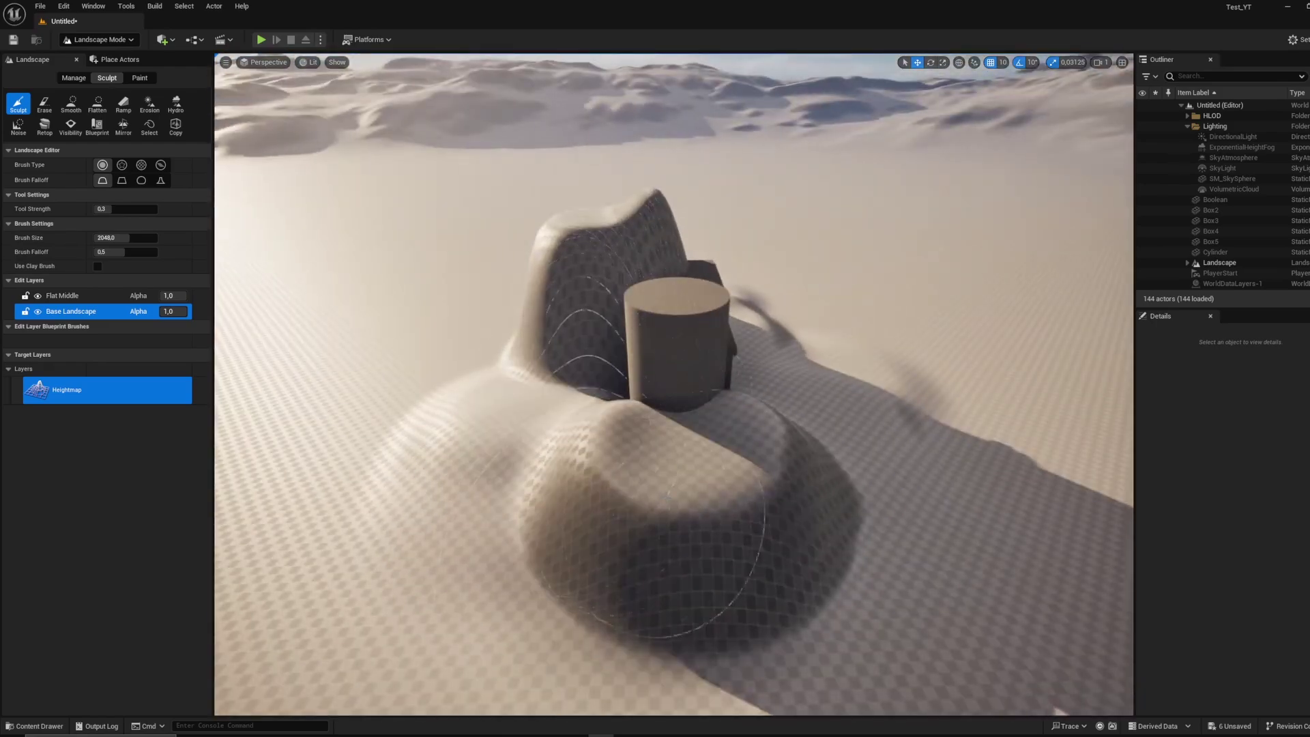
pyautogui.moveTo(643, 556); pyautogui.dragTo(655, 539, button='right')
pyautogui.moveTo(655, 538); pyautogui.dragTo(664, 505)
pyautogui.moveTo(663, 506)
pyautogui.mouseDown(button='right')
pyautogui.moveTo(600, 505)
pyautogui.moveTo(614, 509)
pyautogui.moveTo(573, 528)
pyautogui.moveTo(590, 515)
pyautogui.moveTo(546, 508)
pyautogui.moveTo(601, 563)
pyautogui.moveTo(655, 583)
pyautogui.moveTo(665, 549)
pyautogui.mouseUp(button='right')
pyautogui.moveTo(862, 546); pyautogui.dragTo(856, 525, button='right')
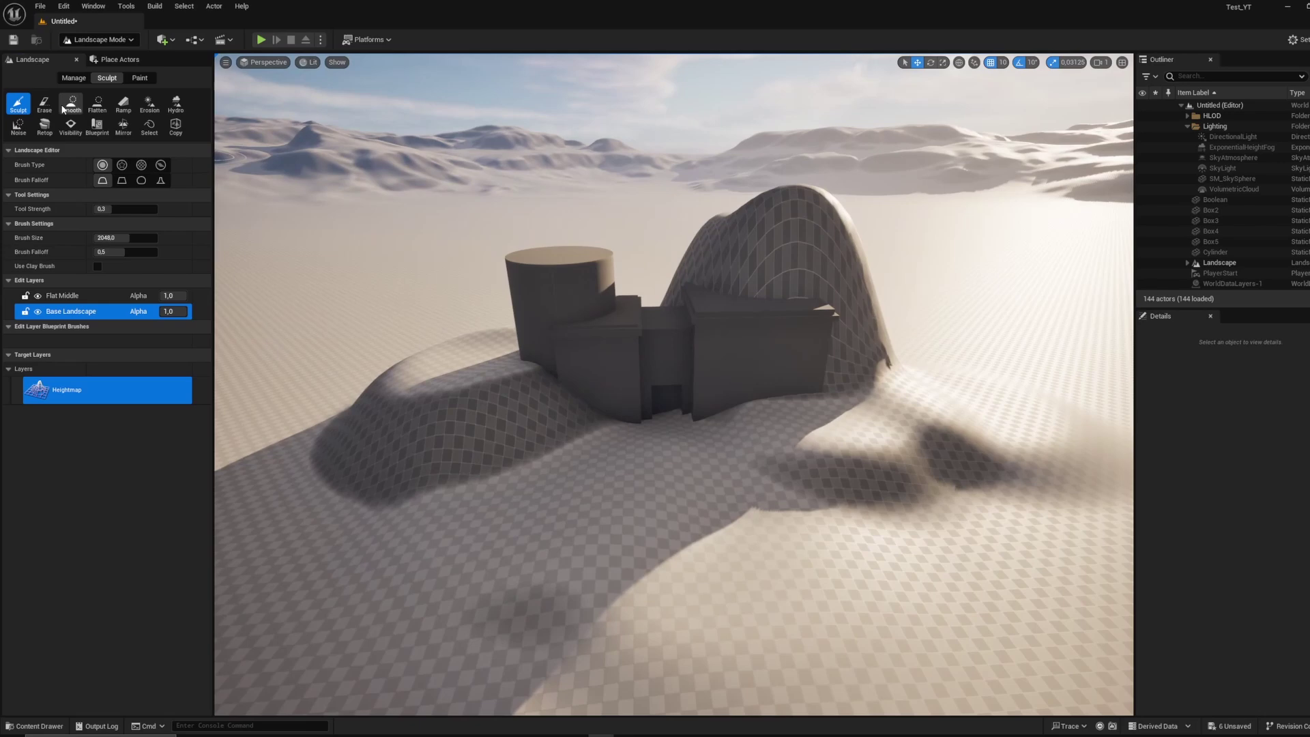
# - Soften the sculpted mounds around the building with the Smooth and Flatten tools, and return to Modeling mode
pyautogui.click(71, 103)
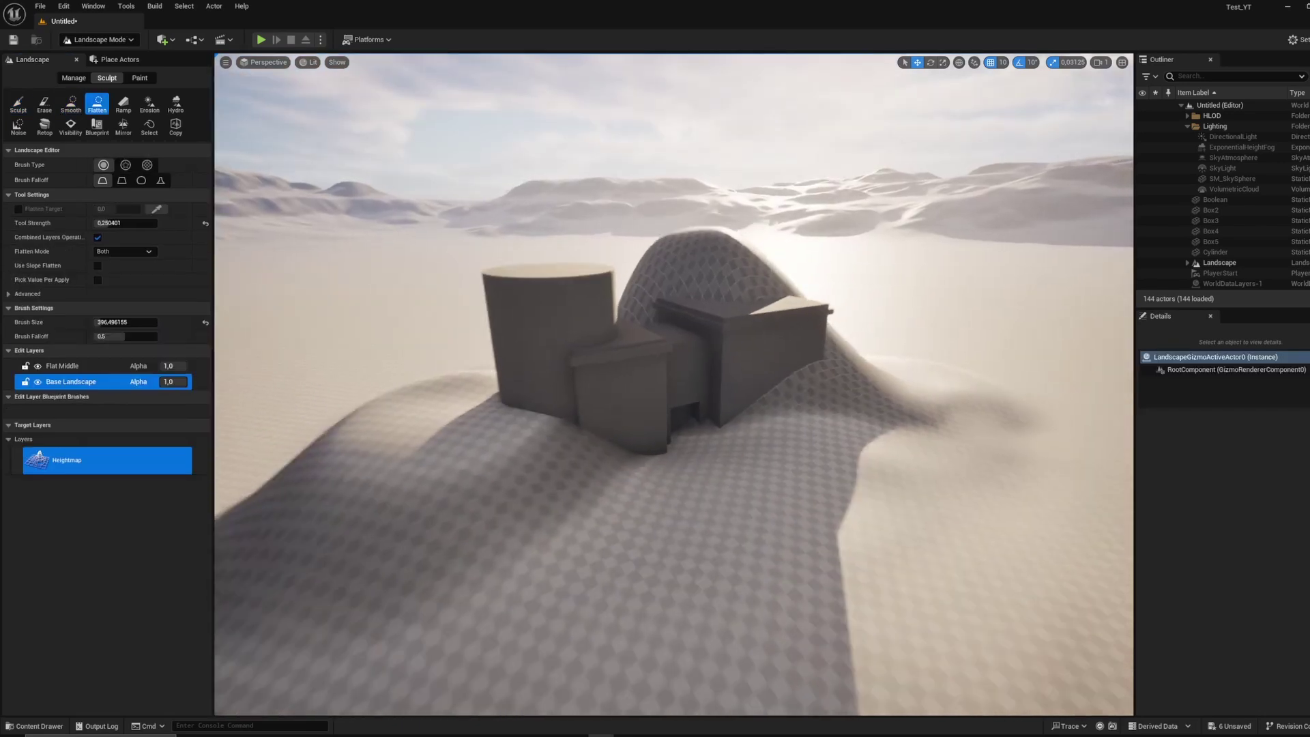
pyautogui.moveTo(716, 335); pyautogui.dragTo(777, 372, button='right')
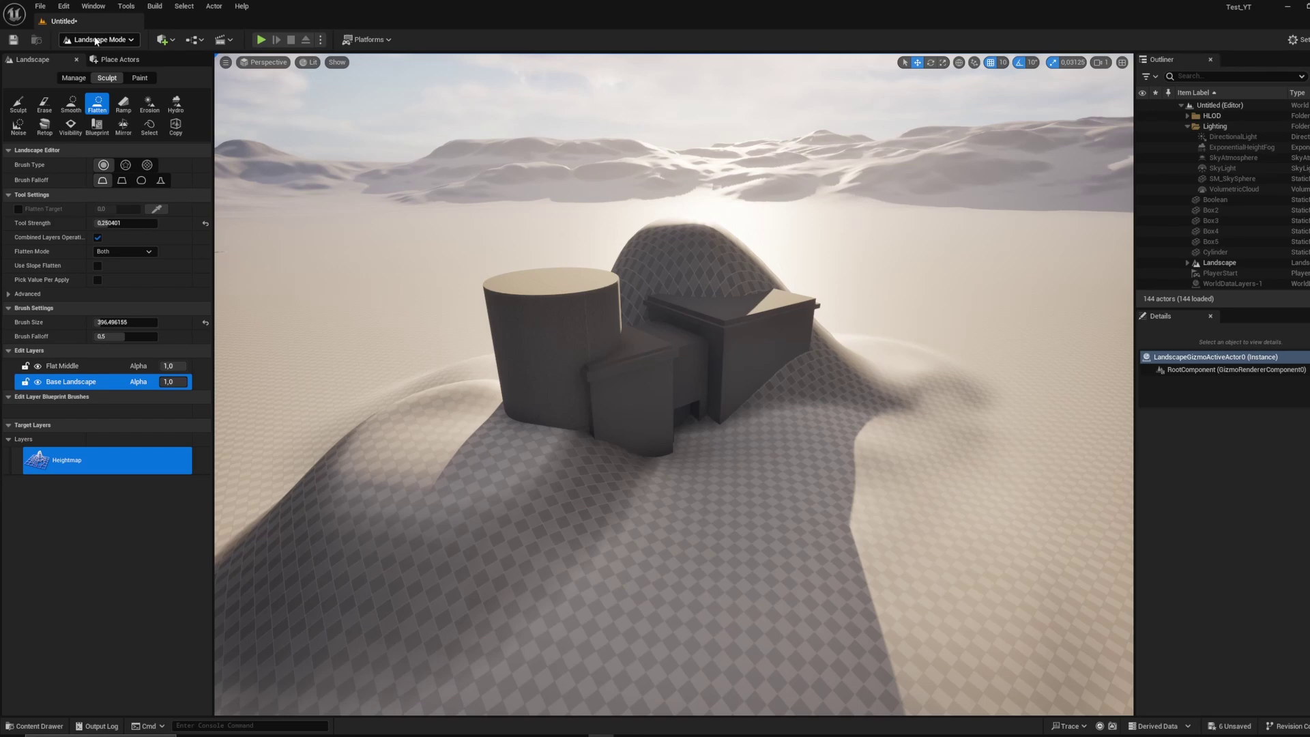
pyautogui.moveTo(538, 252); pyautogui.dragTo(538, 252, button='right')
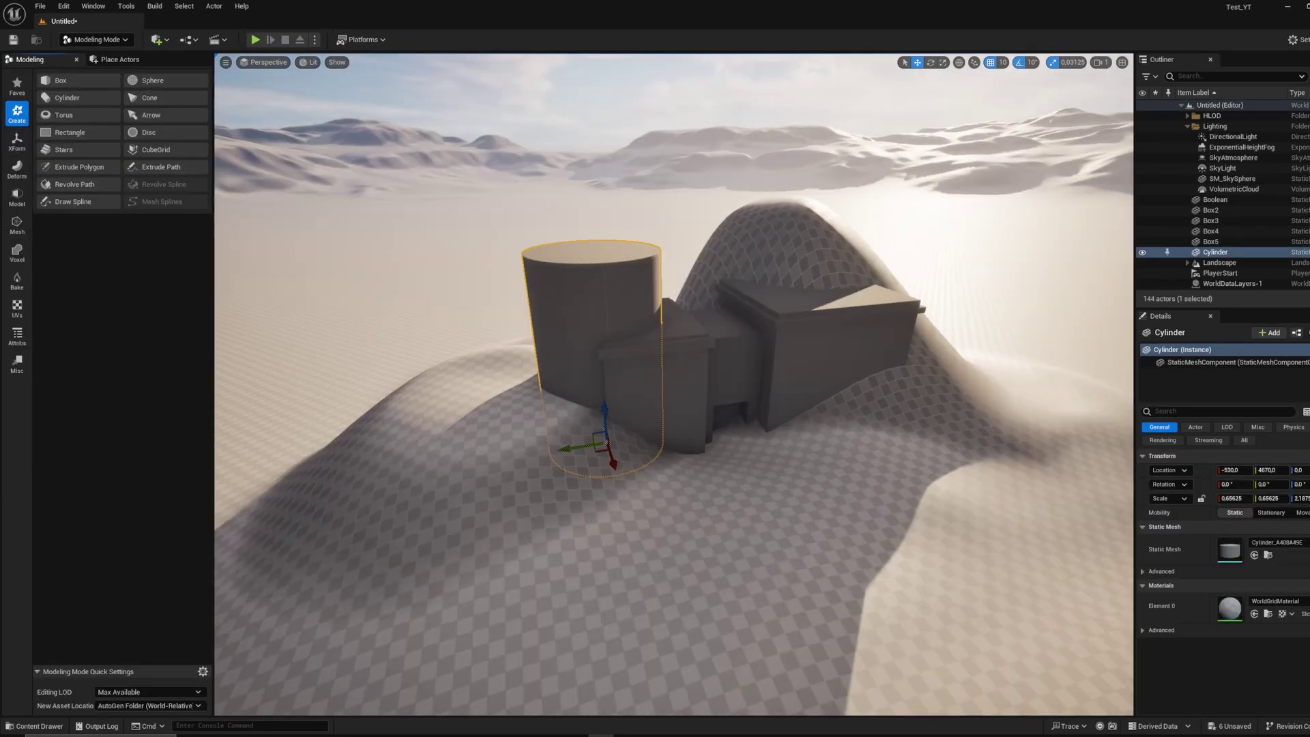
# - Rotate the directional light to about X 62.6°, Y -36.2°, Z 213.7° so the sun lights the building's front
pyautogui.moveTo(727, 292); pyautogui.dragTo(781, 304, button='right')
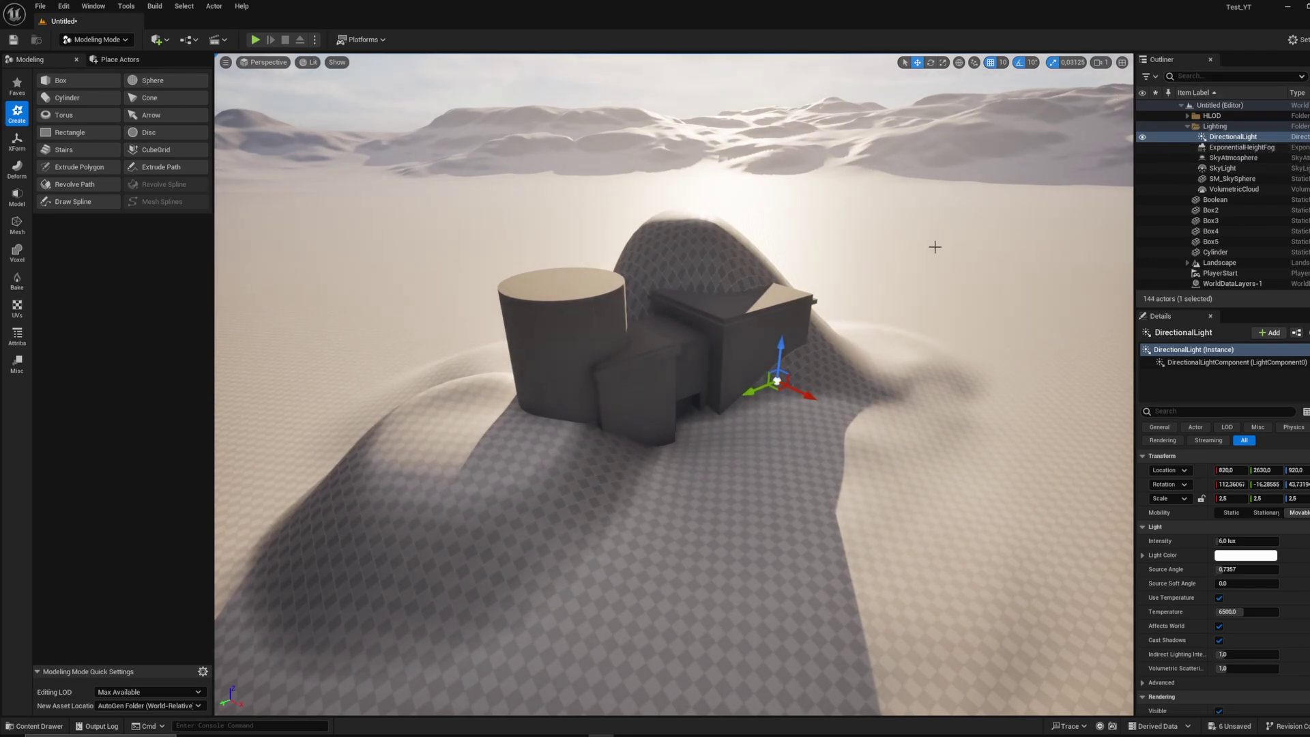
pyautogui.moveTo(830, 408); pyautogui.dragTo(832, 357)
pyautogui.moveTo(832, 356); pyautogui.dragTo(858, 340, button='right')
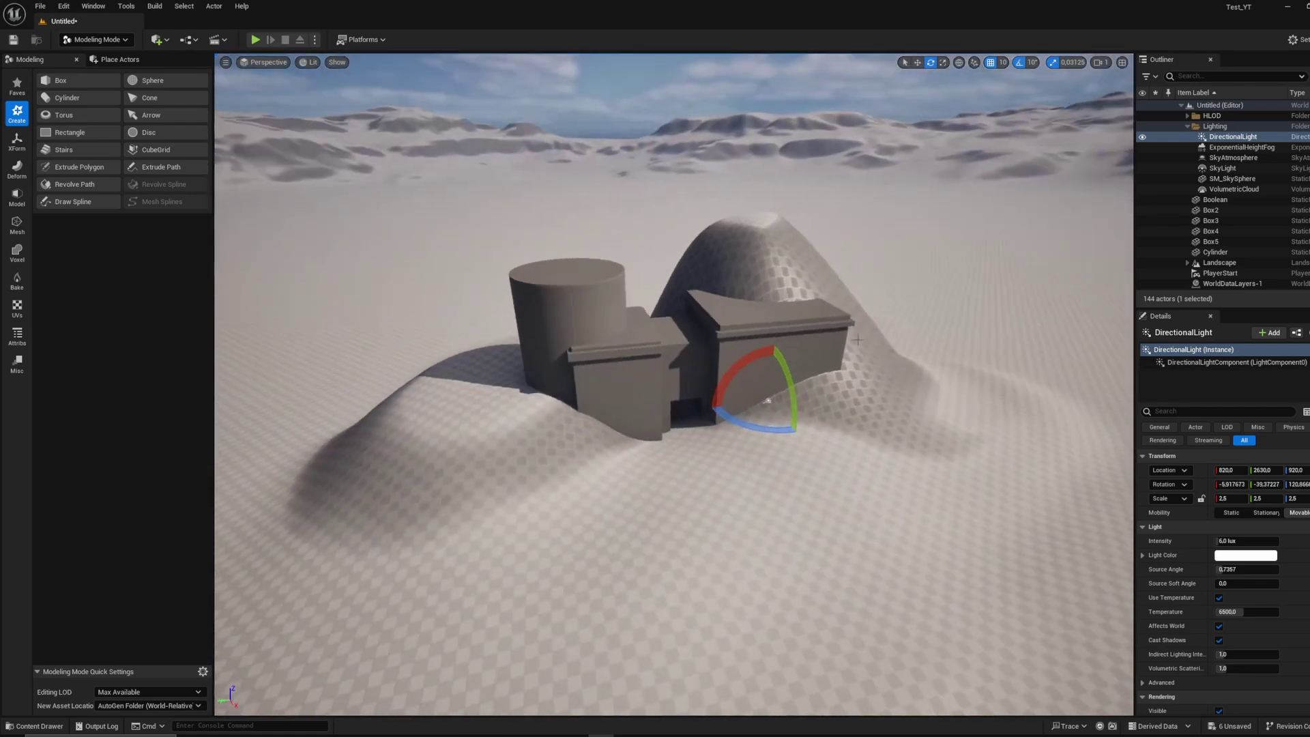
pyautogui.moveTo(789, 381); pyautogui.dragTo(797, 388)
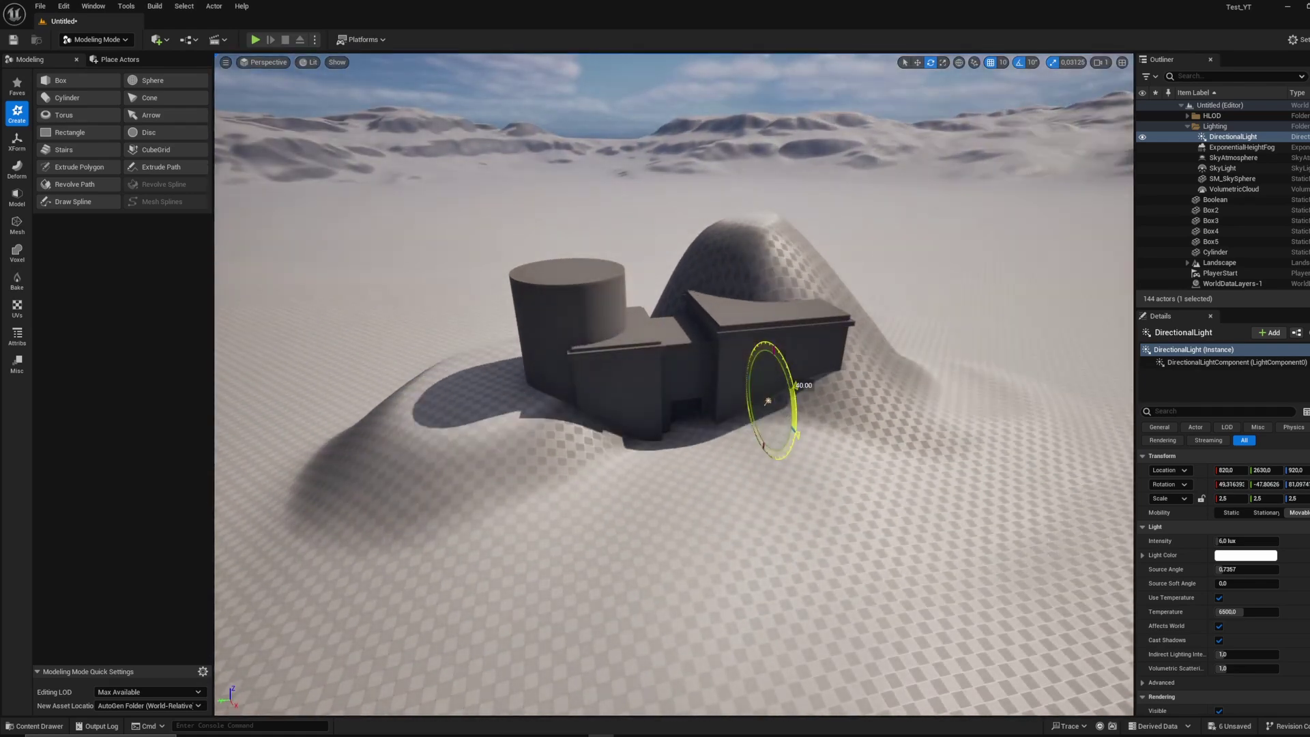
pyautogui.moveTo(790, 440)
pyautogui.mouseDown()
pyautogui.moveTo(794, 410)
pyautogui.moveTo(797, 435)
pyautogui.mouseUp()
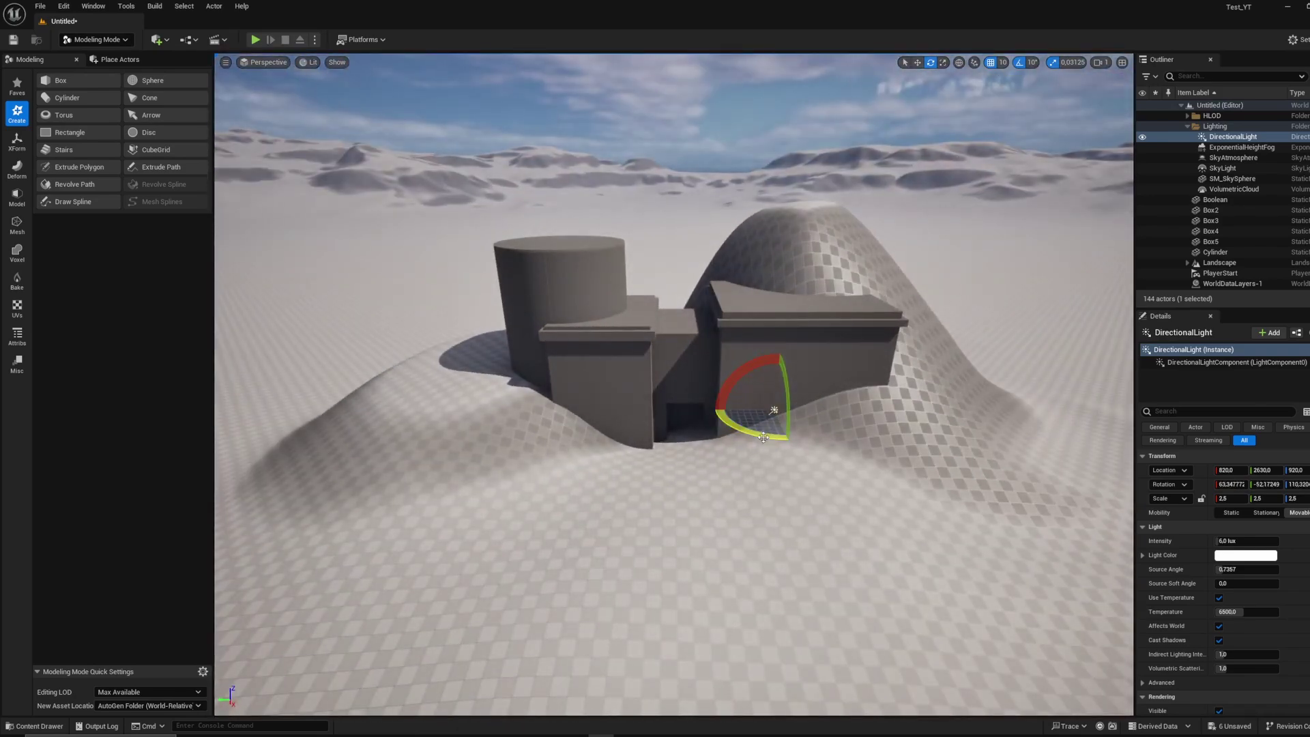
pyautogui.moveTo(764, 438); pyautogui.dragTo(747, 442)
pyautogui.moveTo(788, 394); pyautogui.dragTo(785, 476)
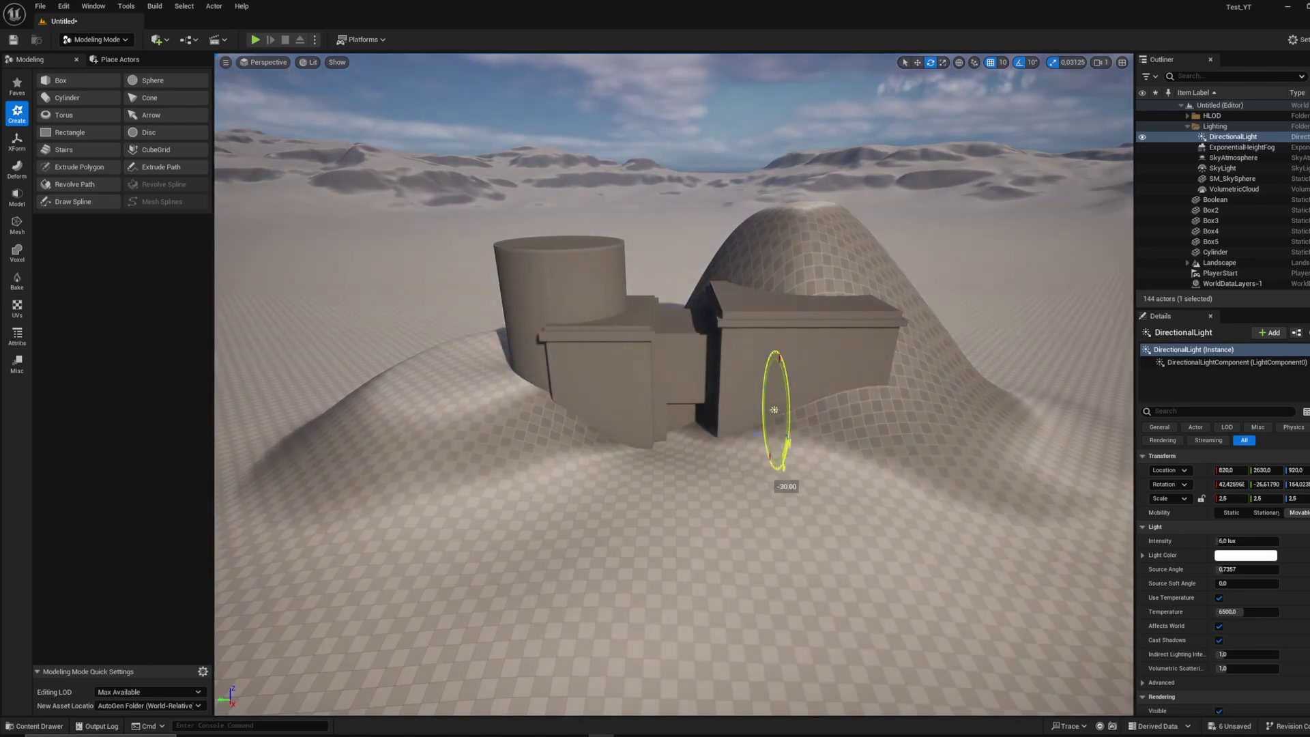
pyautogui.moveTo(748, 428); pyautogui.dragTo(832, 432)
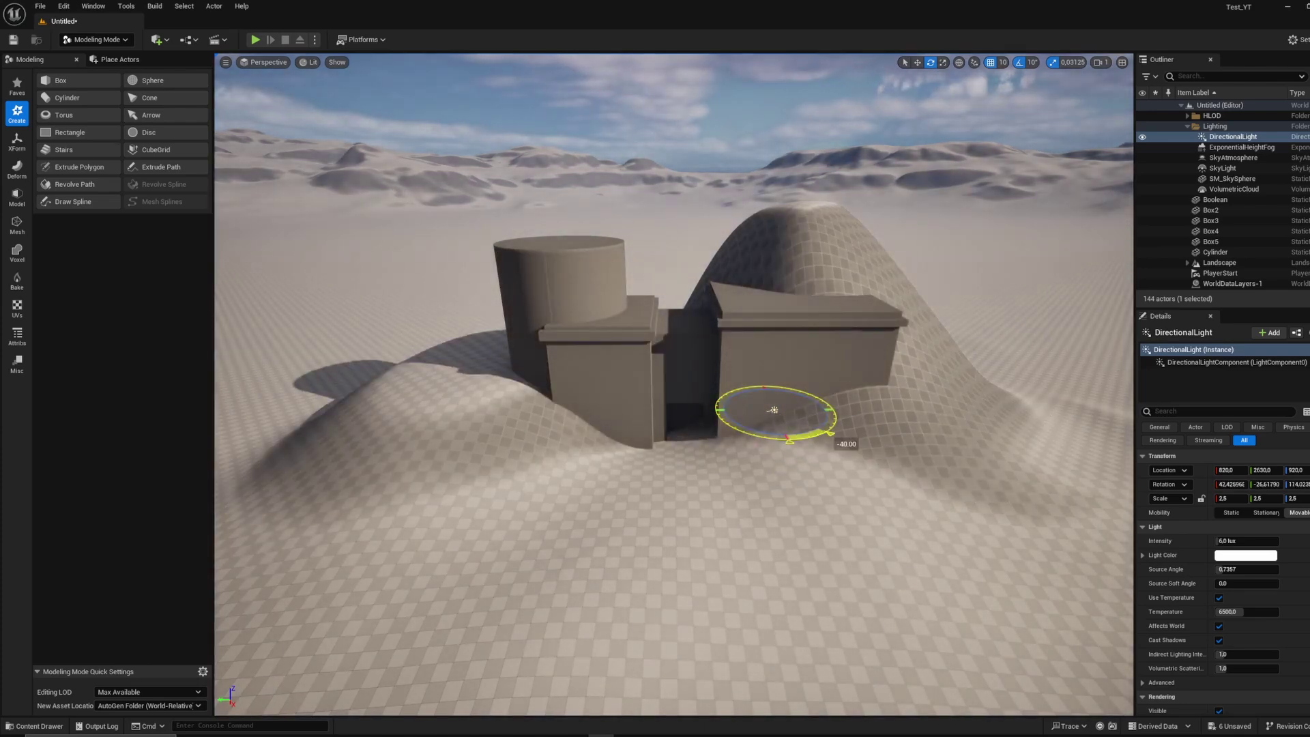
pyautogui.moveTo(786, 383); pyautogui.dragTo(764, 429)
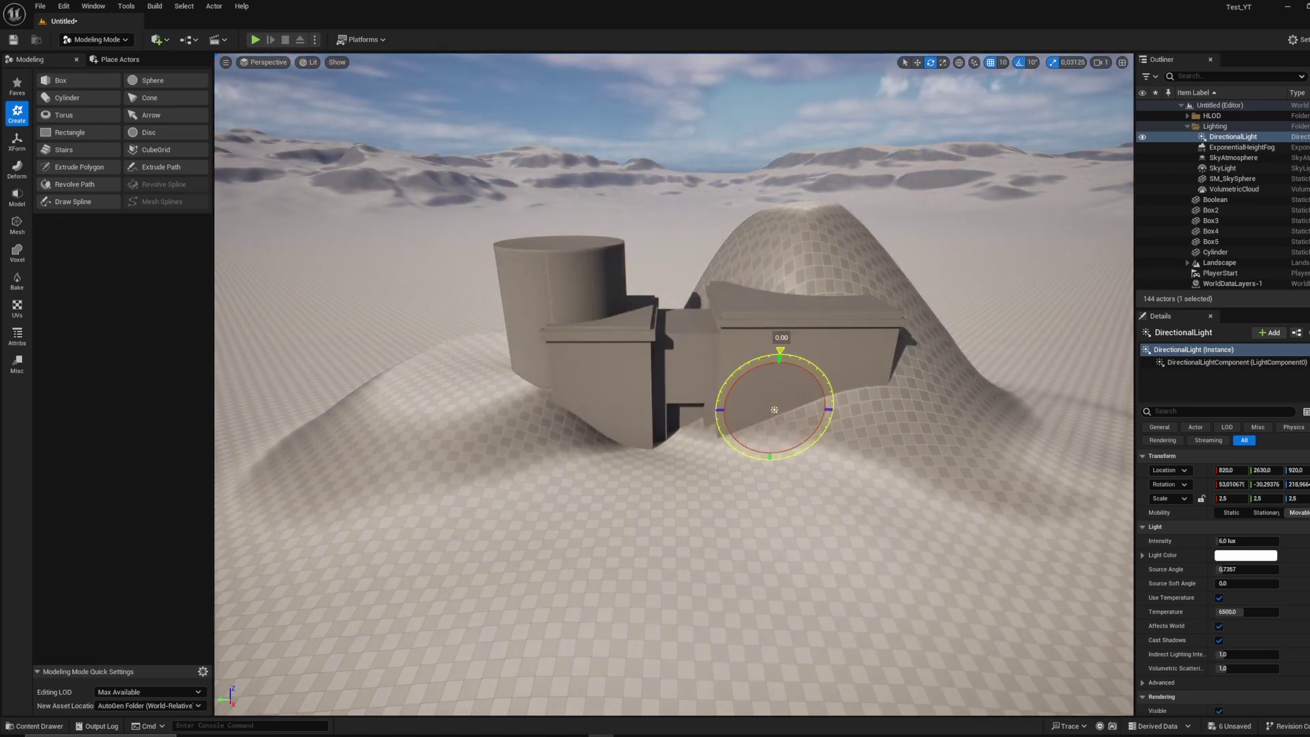
pyautogui.moveTo(779, 350); pyautogui.dragTo(790, 352)
pyautogui.moveTo(744, 426); pyautogui.dragTo(809, 423)
# - Place a new cylinder, 1000 high, on the open ground beside the building
pyautogui.press('w')
pyautogui.moveTo(808, 423); pyautogui.dragTo(804, 382, button='right')
pyautogui.press('w')
pyautogui.press('s')
pyautogui.press('a')
pyautogui.moveTo(790, 449); pyautogui.dragTo(788, 449, button='right')
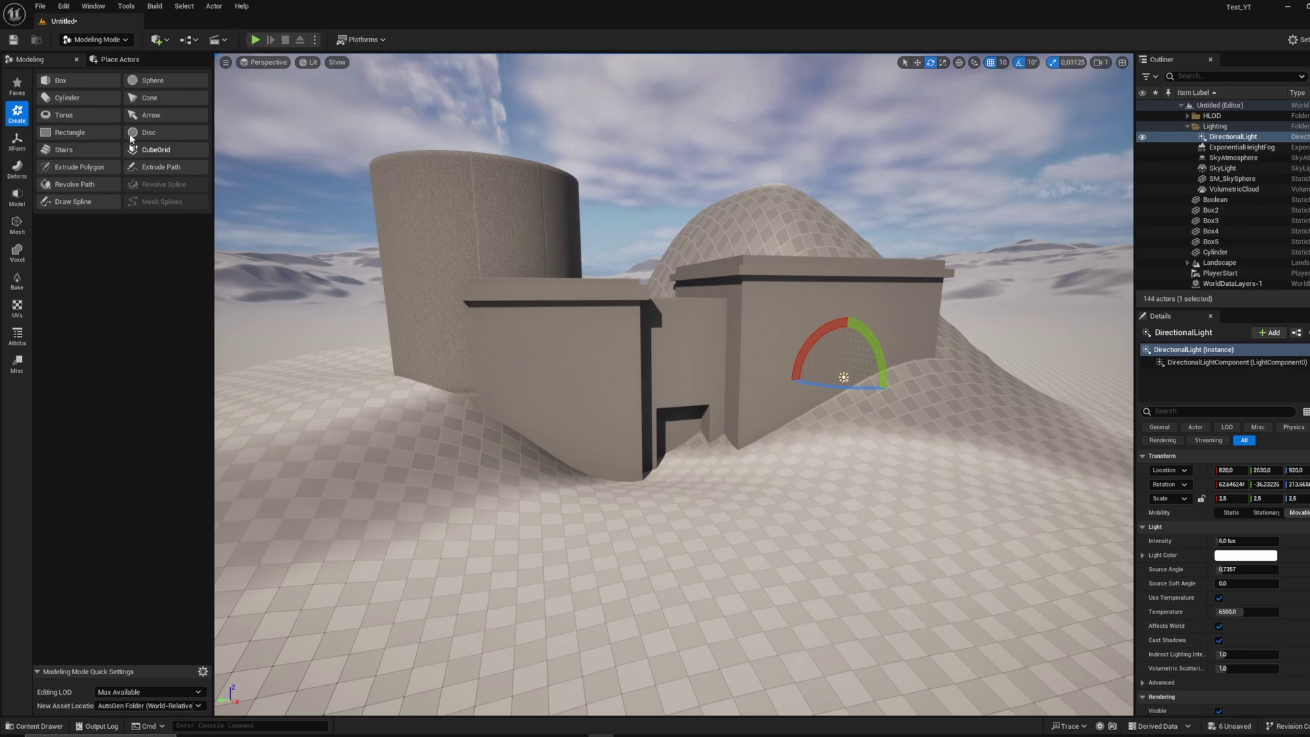
pyautogui.click(91, 107)
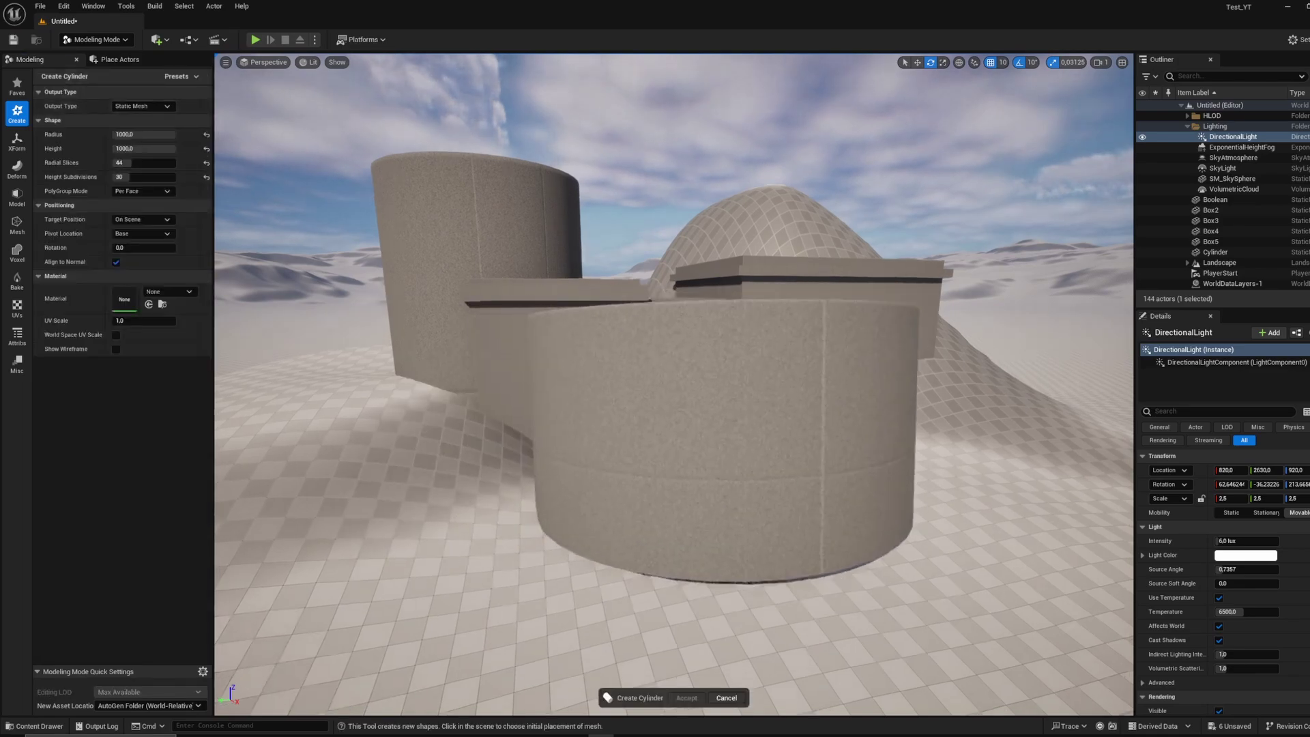
pyautogui.press('s')
pyautogui.moveTo(744, 518); pyautogui.dragTo(792, 549, button='right')
pyautogui.press('d')
pyautogui.moveTo(765, 448); pyautogui.dragTo(754, 449, button='right')
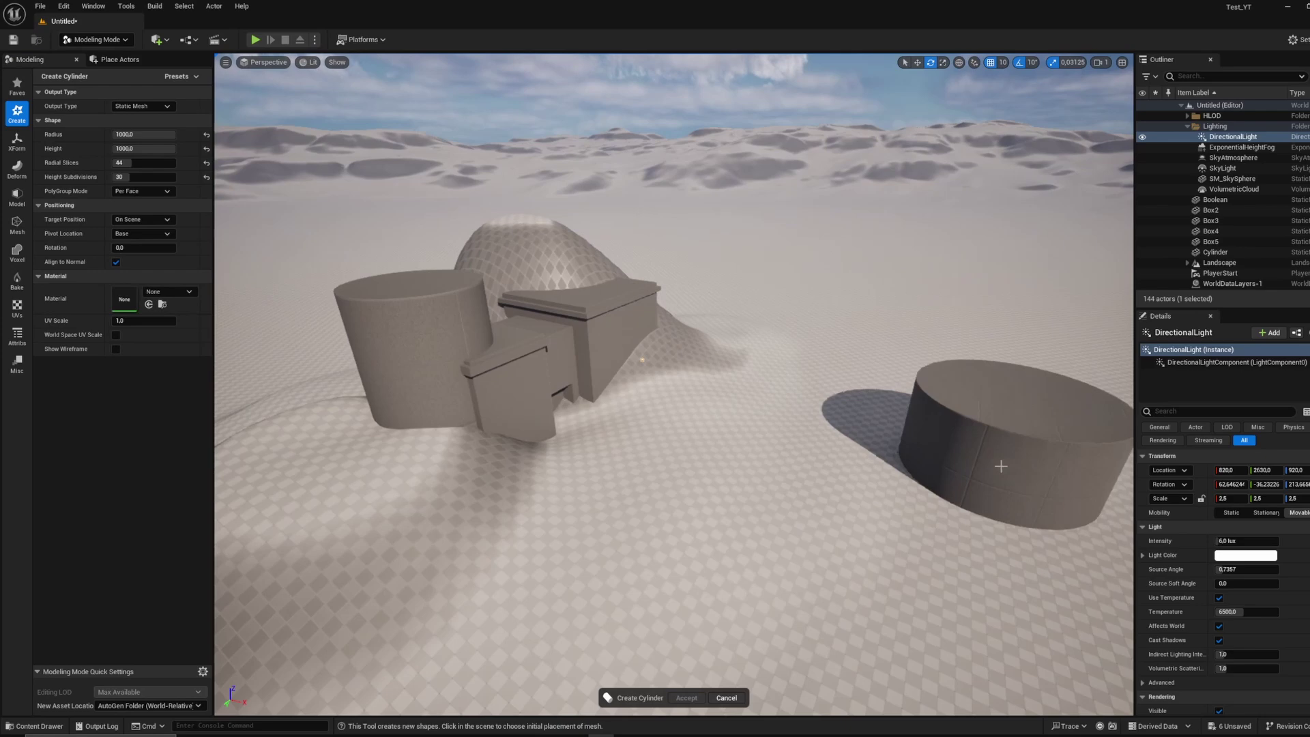
pyautogui.click(1031, 462)
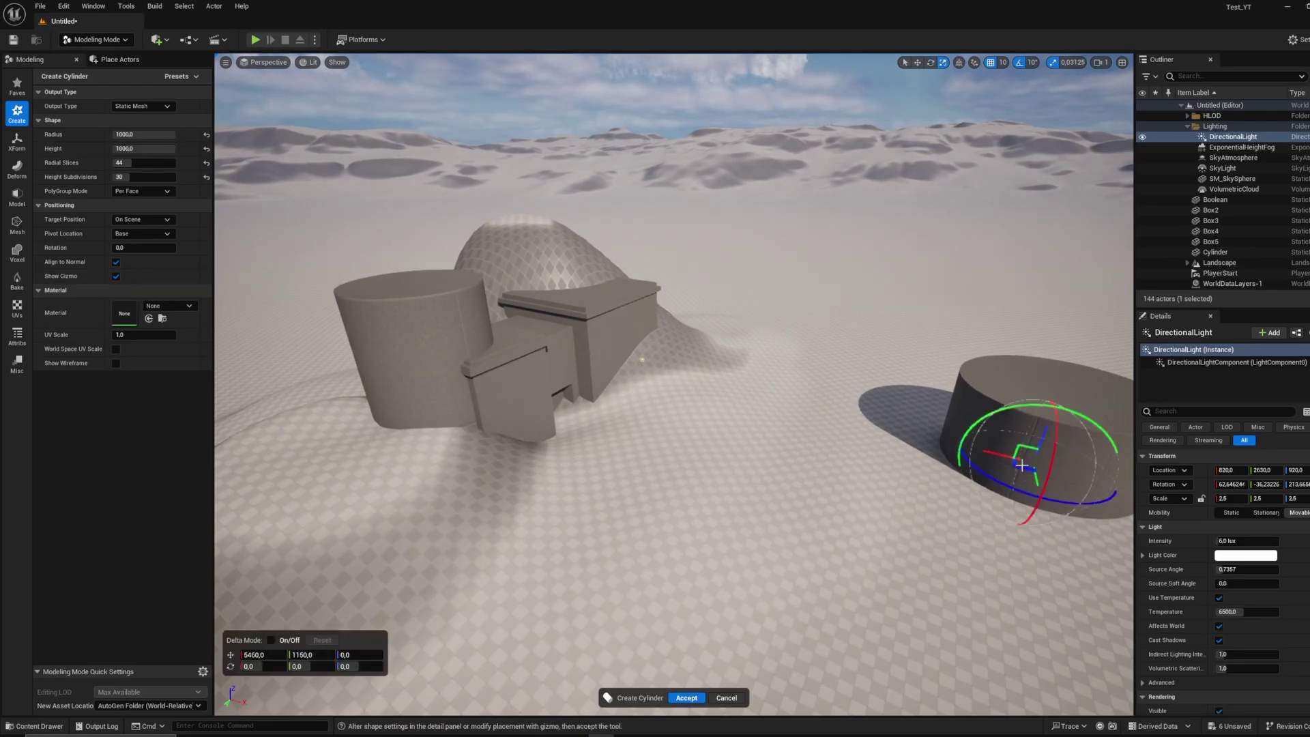
# - Reduce the new cylinder's radius to about 227 and accept the shape
pyautogui.moveTo(959, 491); pyautogui.dragTo(948, 491, button='right')
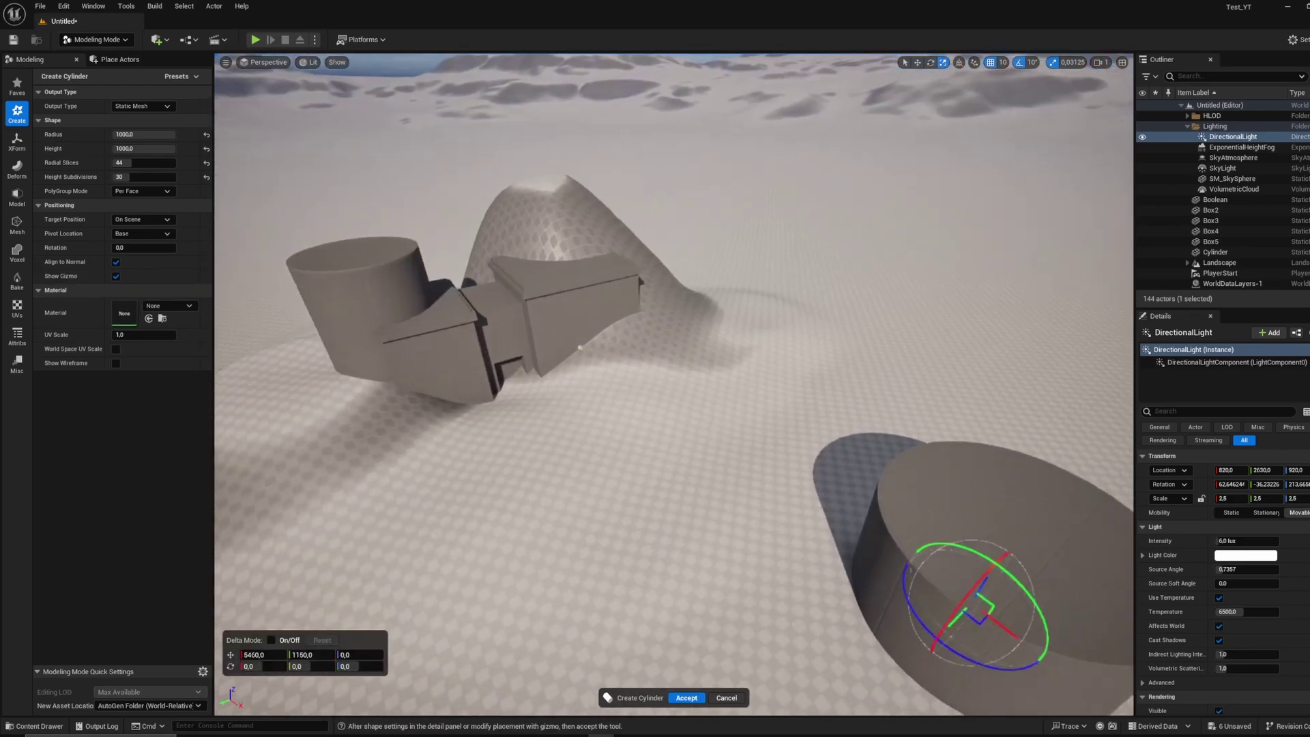
pyautogui.moveTo(153, 135)
pyautogui.mouseDown()
pyautogui.moveTo(127, 134)
pyautogui.moveTo(145, 129)
pyautogui.mouseUp()
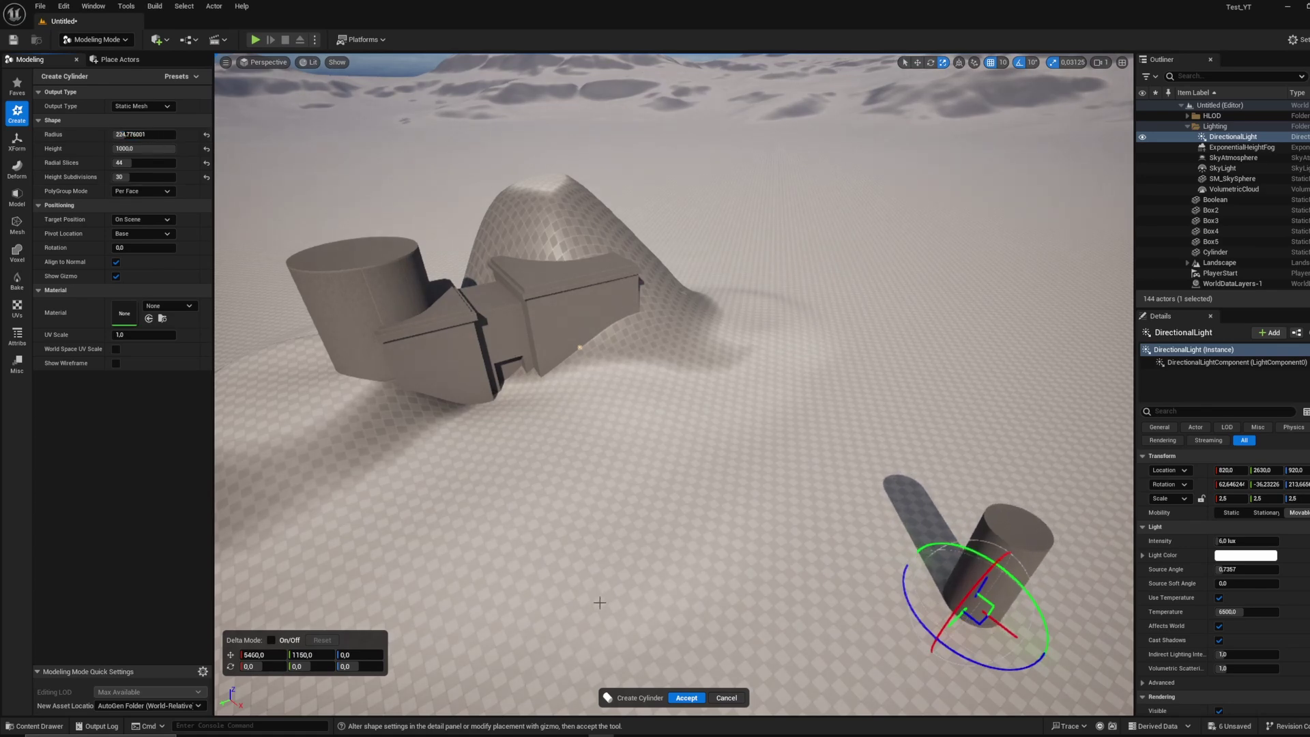
pyautogui.click(686, 697)
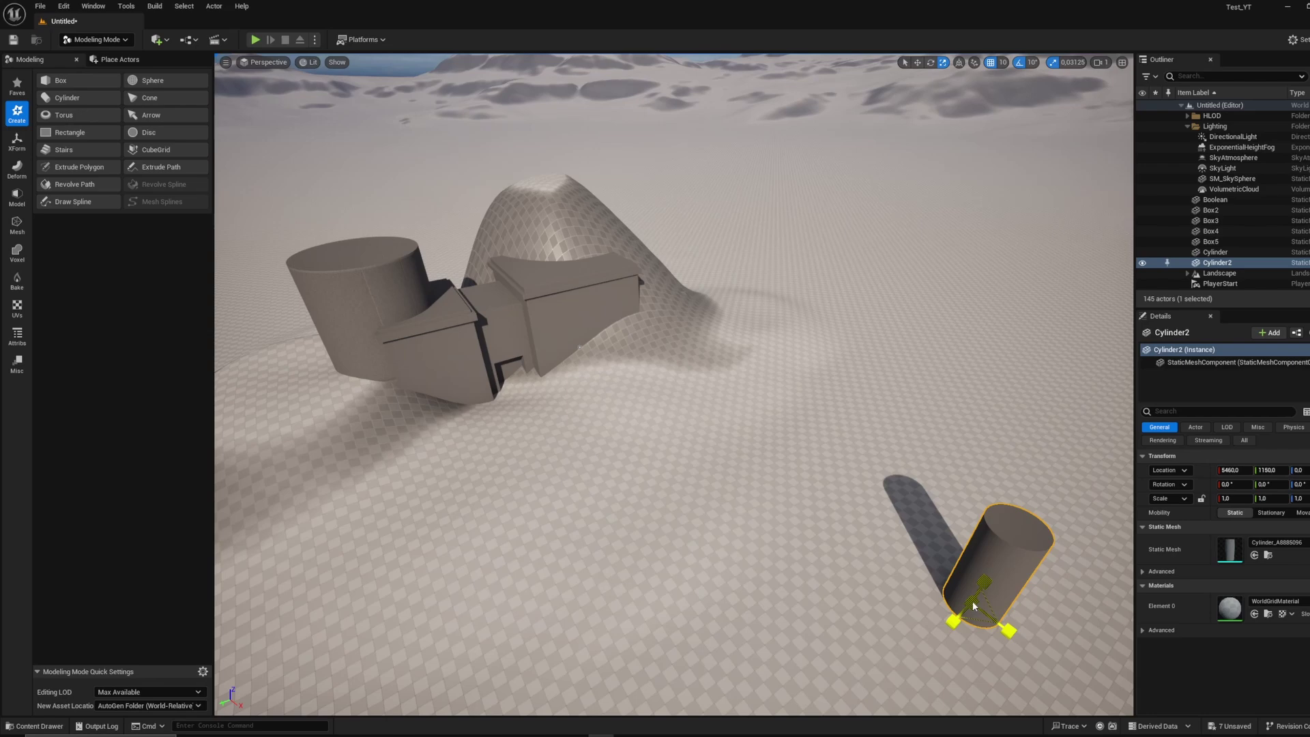
# - Scale the small cylinder to 0.125 and move it to the ground before the doorway, at about X 280, Y 3460, Z 200
pyautogui.moveTo(973, 605); pyautogui.dragTo(635, 485)
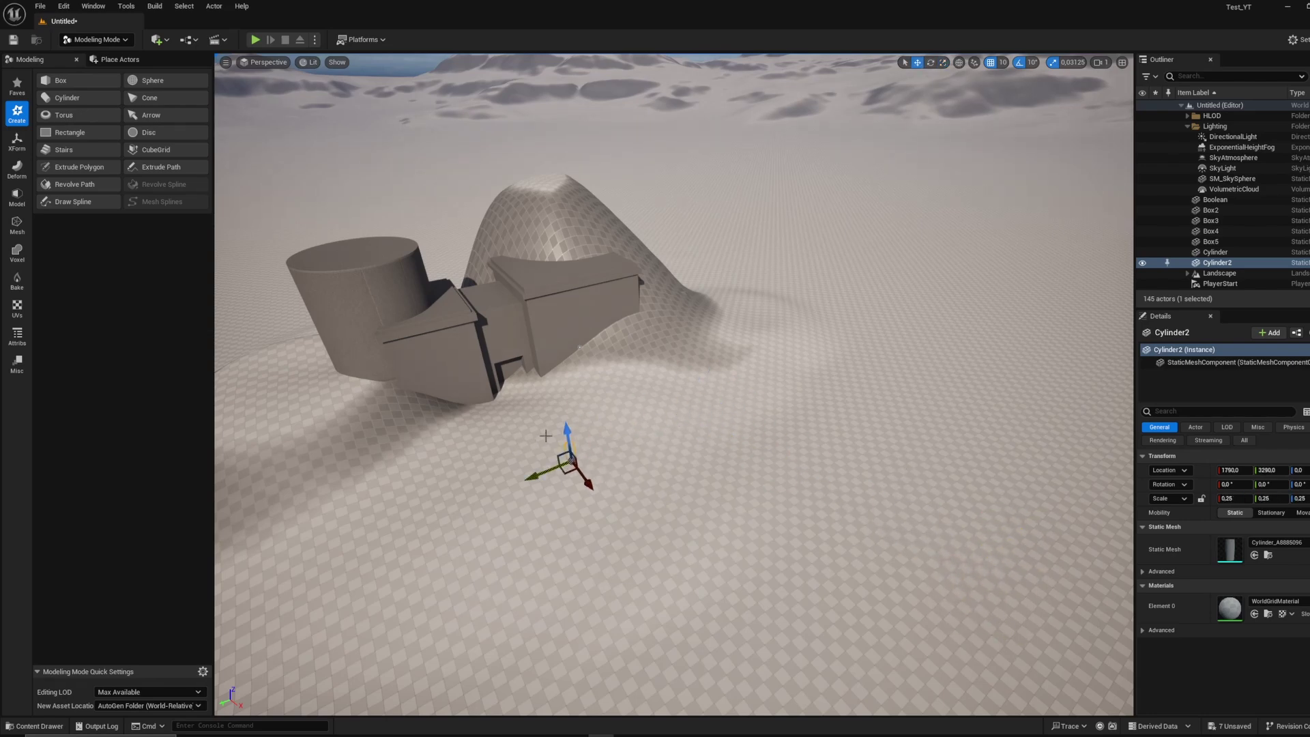
pyautogui.press('f')
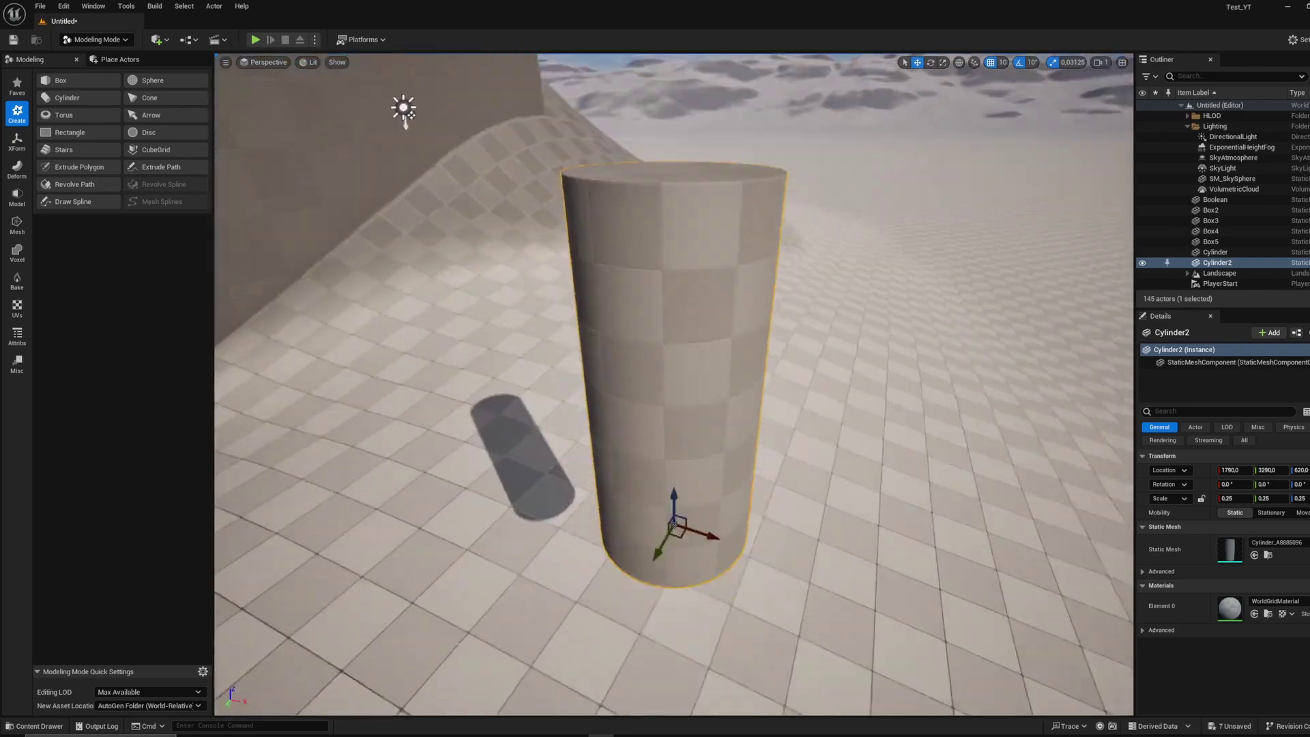
pyautogui.moveTo(673, 426); pyautogui.dragTo(519, 483)
pyautogui.scroll(-3, 665, 535)
pyautogui.scroll(-2, 547, 479)
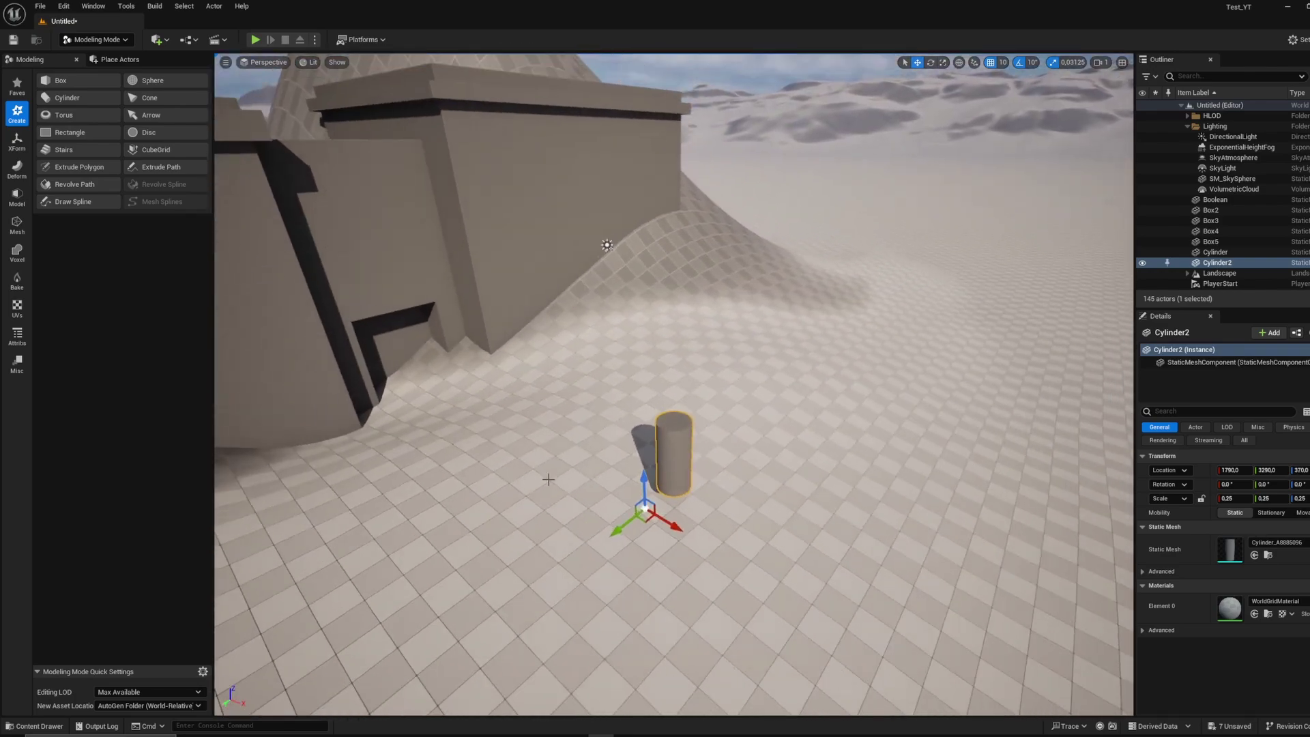
pyautogui.hotkey('ctrl', 'z')
pyautogui.moveTo(700, 504); pyautogui.dragTo(632, 476)
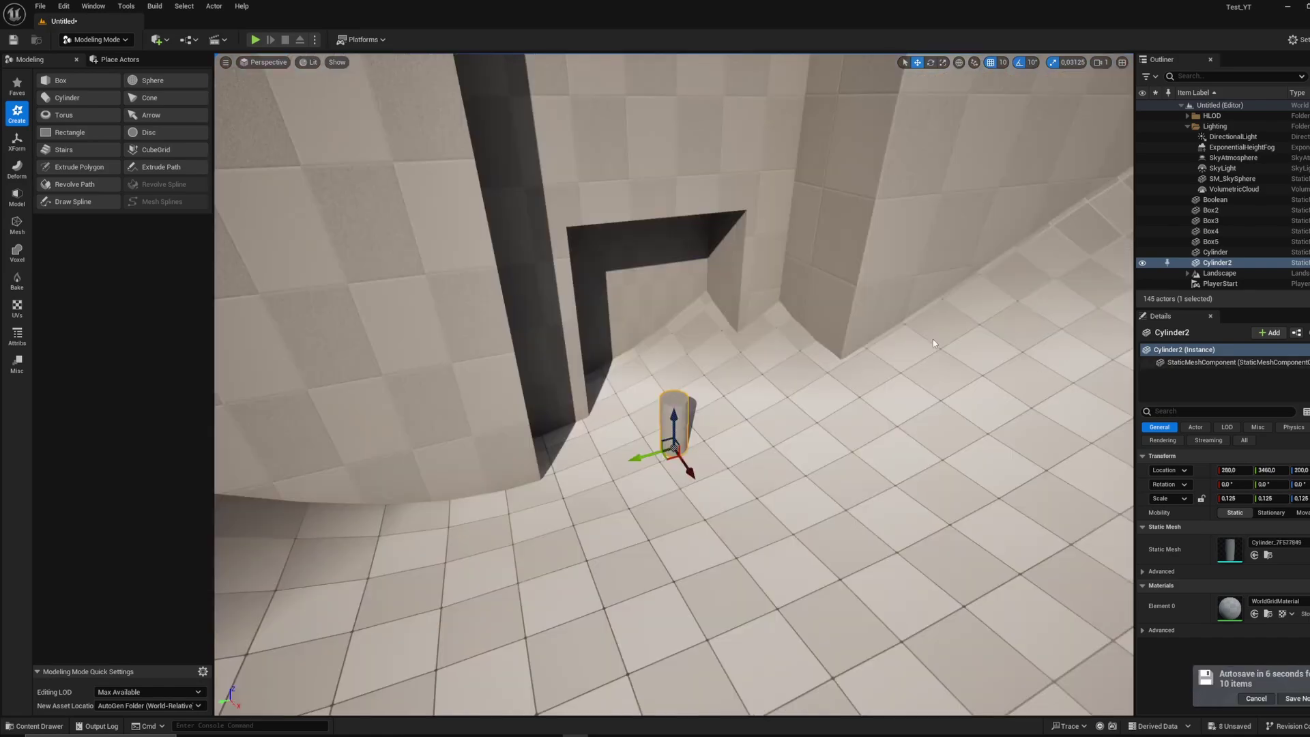
# - Select the largest box and examine the building and terrain from several angles, using the small cylinder as a scale reference
pyautogui.click(866, 275)
pyautogui.scroll(-8, 866, 275)
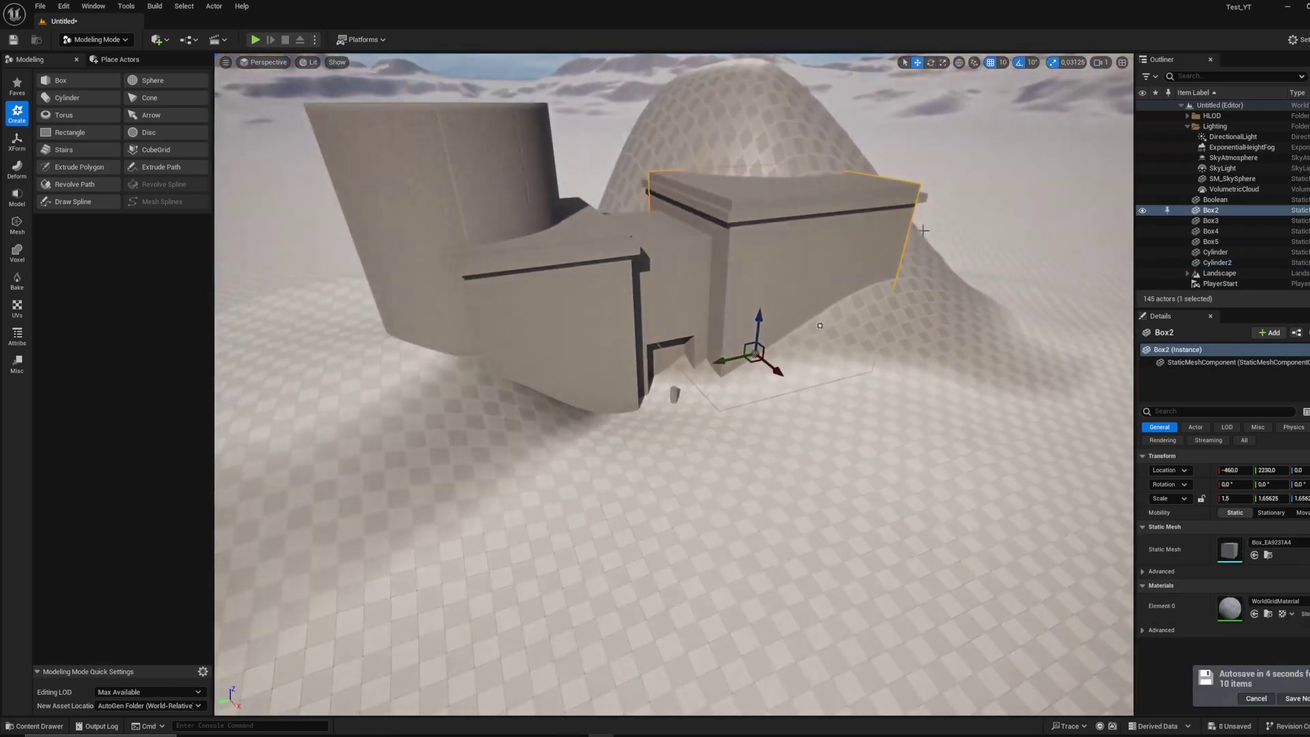
pyautogui.keyDown('alt'); pyautogui.moveTo(867, 382); pyautogui.dragTo(823, 366); pyautogui.keyUp('alt')
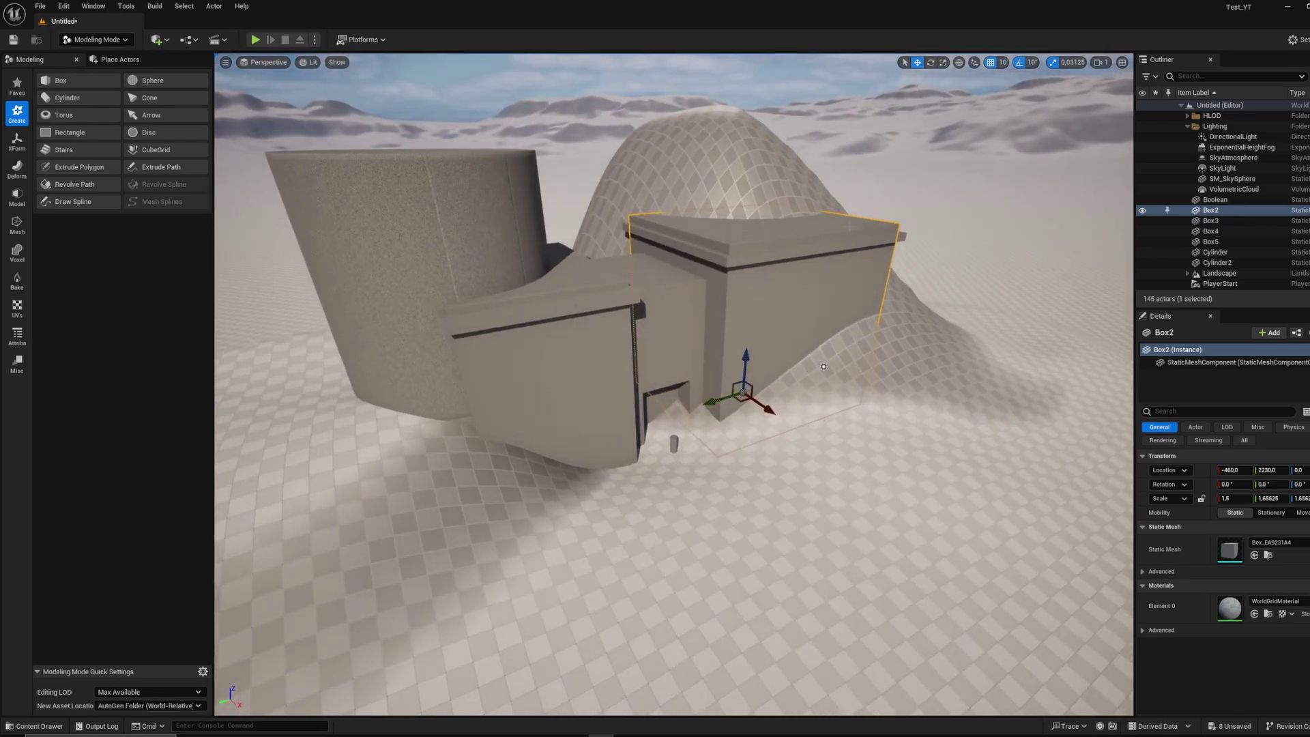
pyautogui.keyDown('alt'); pyautogui.moveTo(823, 366); pyautogui.dragTo(866, 375); pyautogui.keyUp('alt')
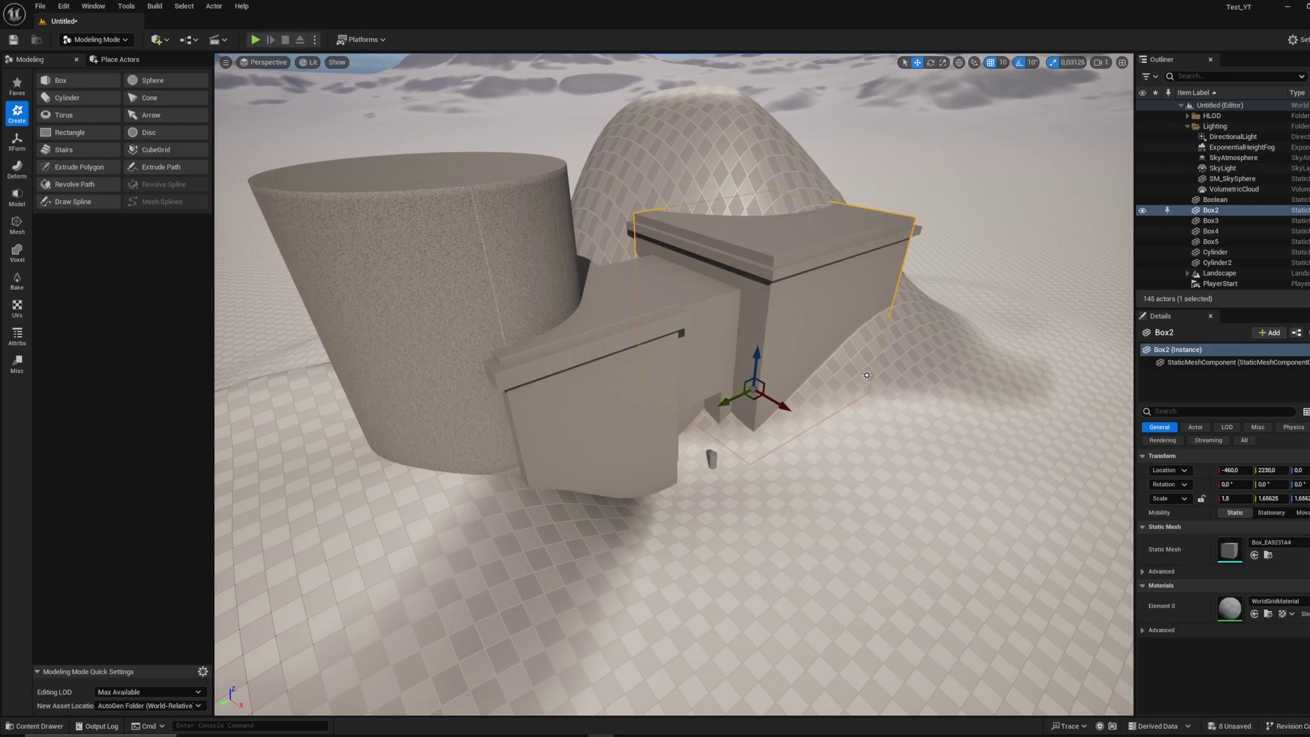
pyautogui.keyDown('alt'); pyautogui.moveTo(756, 223); pyautogui.dragTo(633, 173); pyautogui.keyUp('alt')
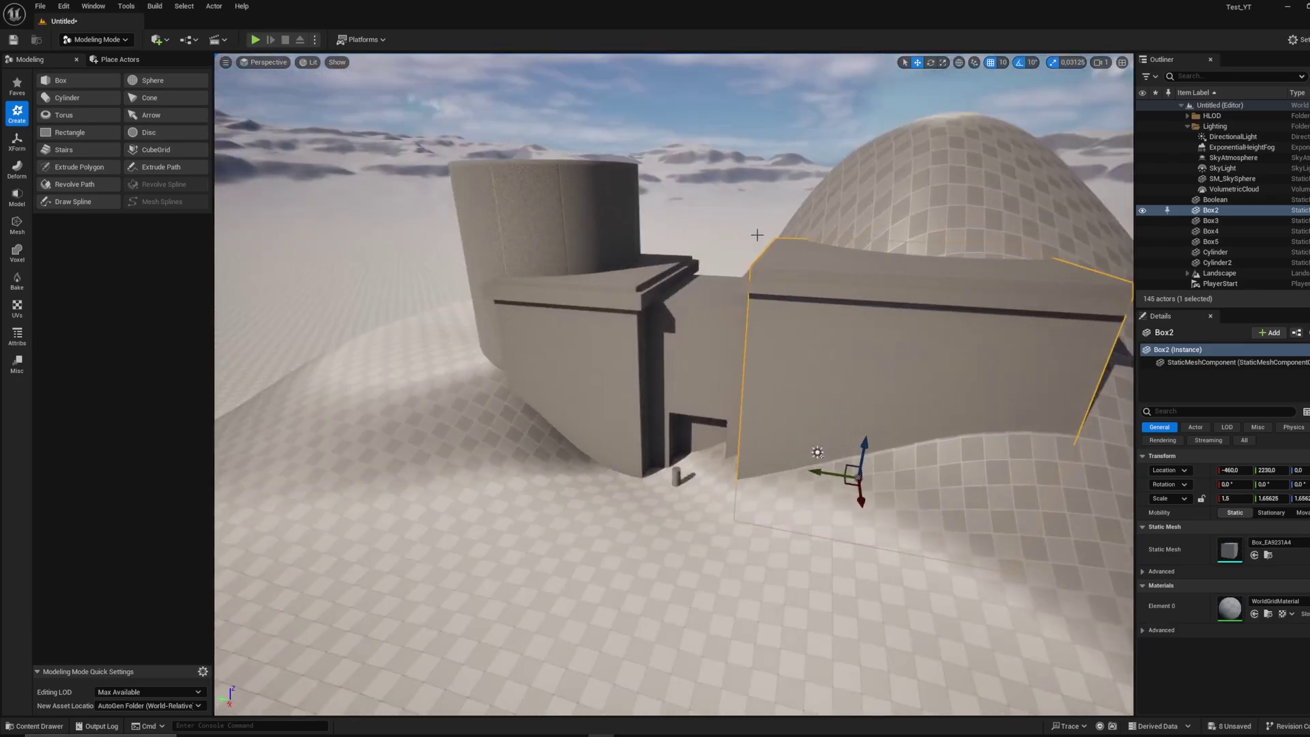
pyautogui.keyDown('alt'); pyautogui.moveTo(757, 236); pyautogui.dragTo(754, 242); pyautogui.keyUp('alt')
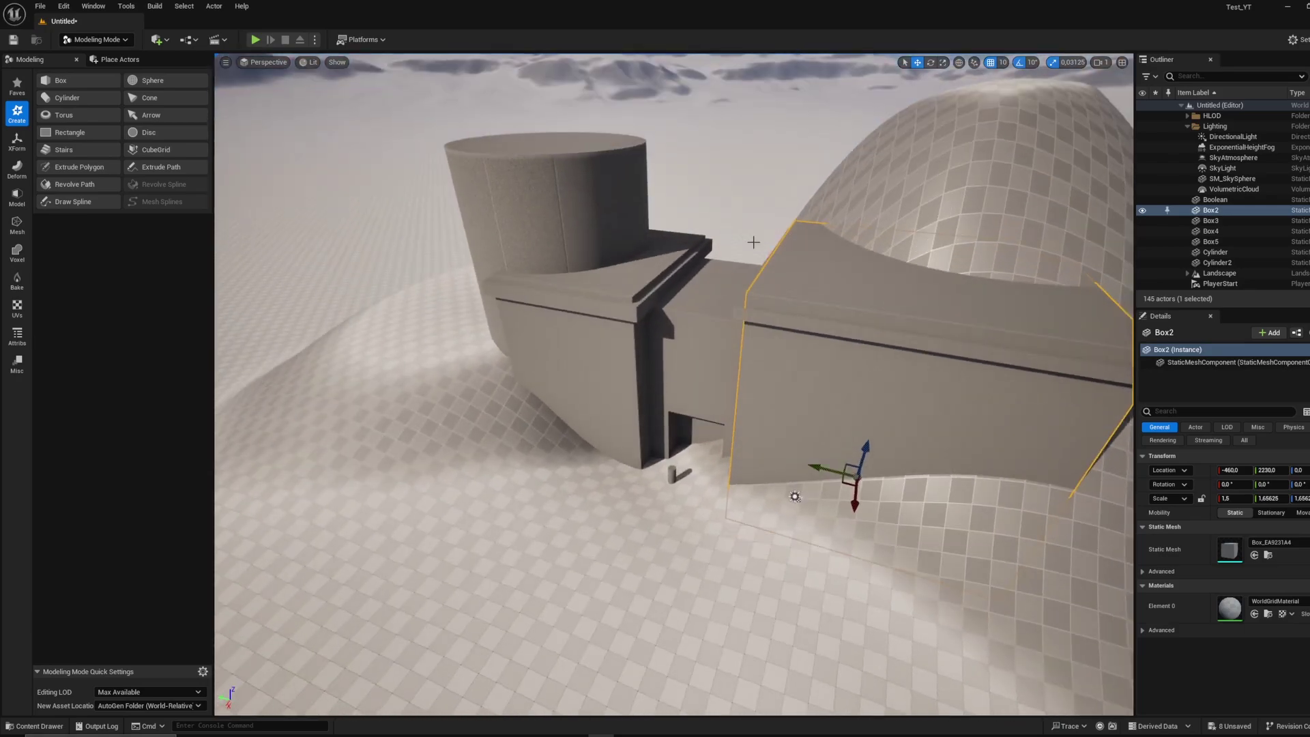
pyautogui.moveTo(753, 242); pyautogui.dragTo(736, 235, button='right')
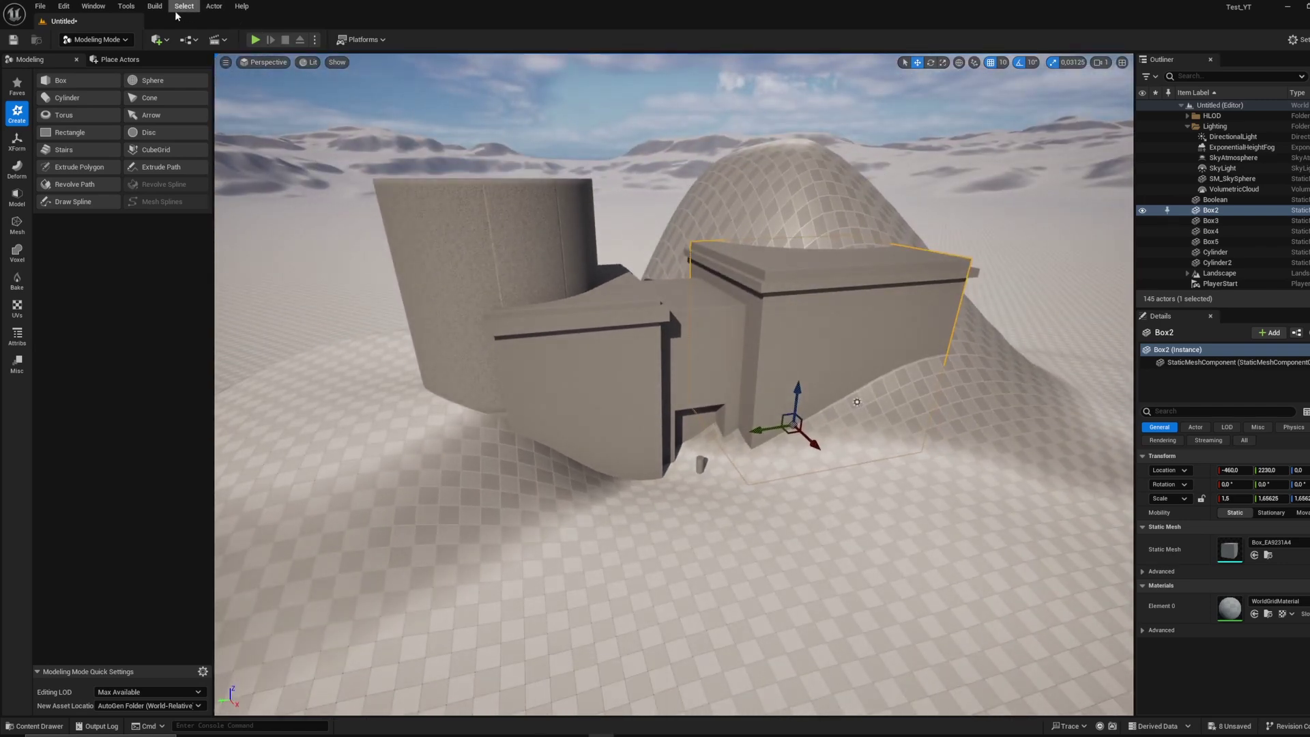
# - Open Viewport 2 as a floating window, frame the building in it, and place it beside the main view
pyautogui.click(95, 7)
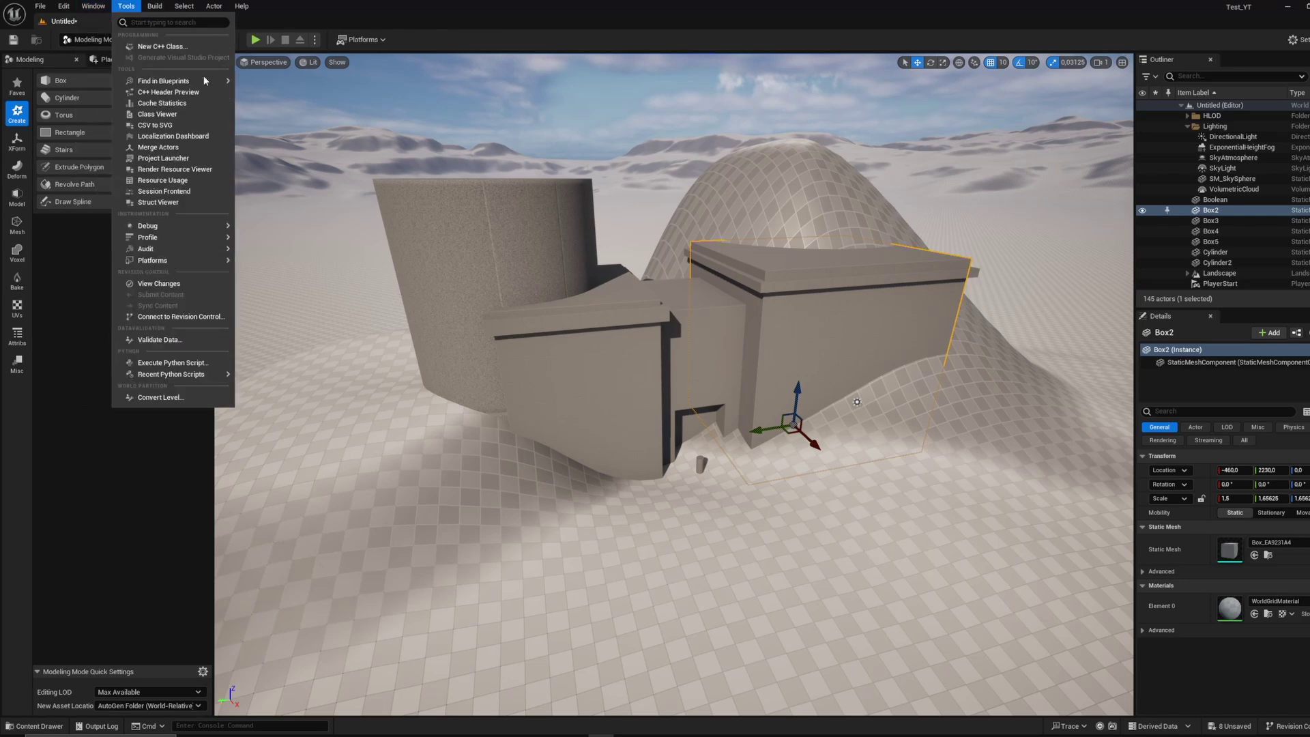
pyautogui.moveTo(137, 126)
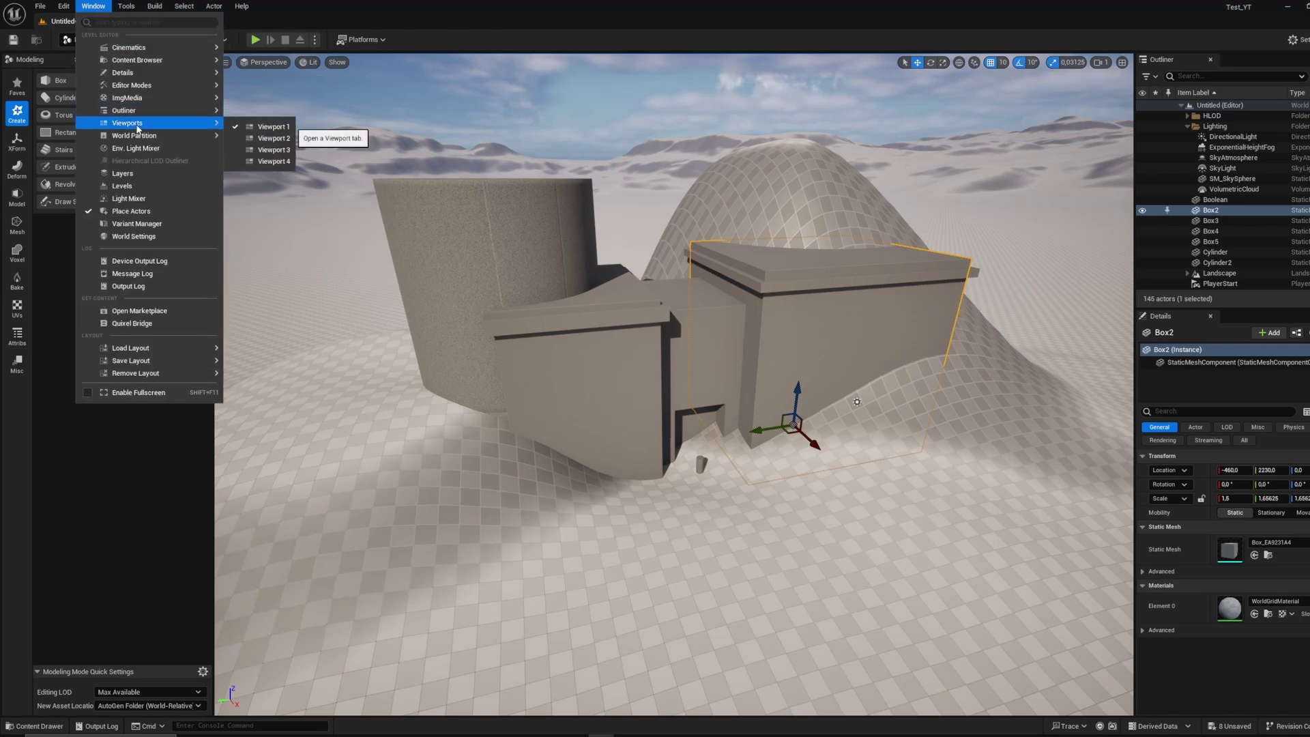
pyautogui.click(273, 138)
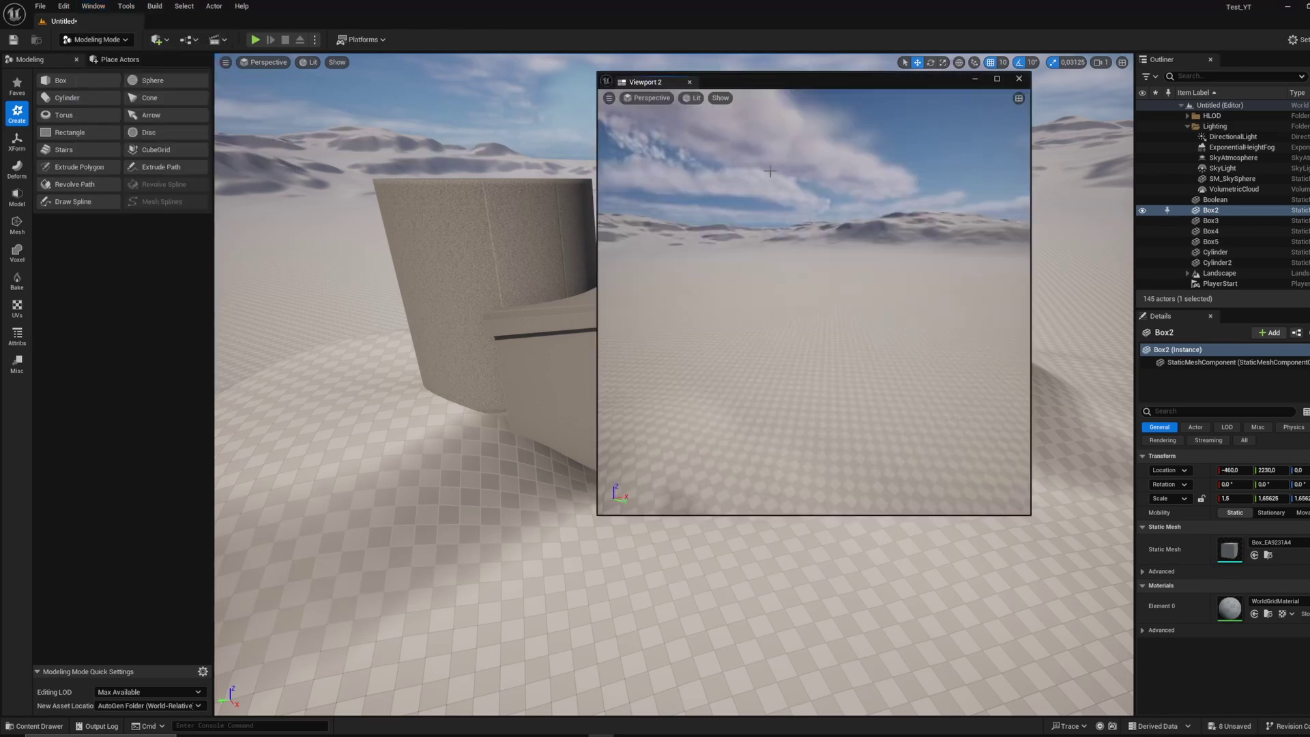
pyautogui.moveTo(784, 83); pyautogui.dragTo(903, 107)
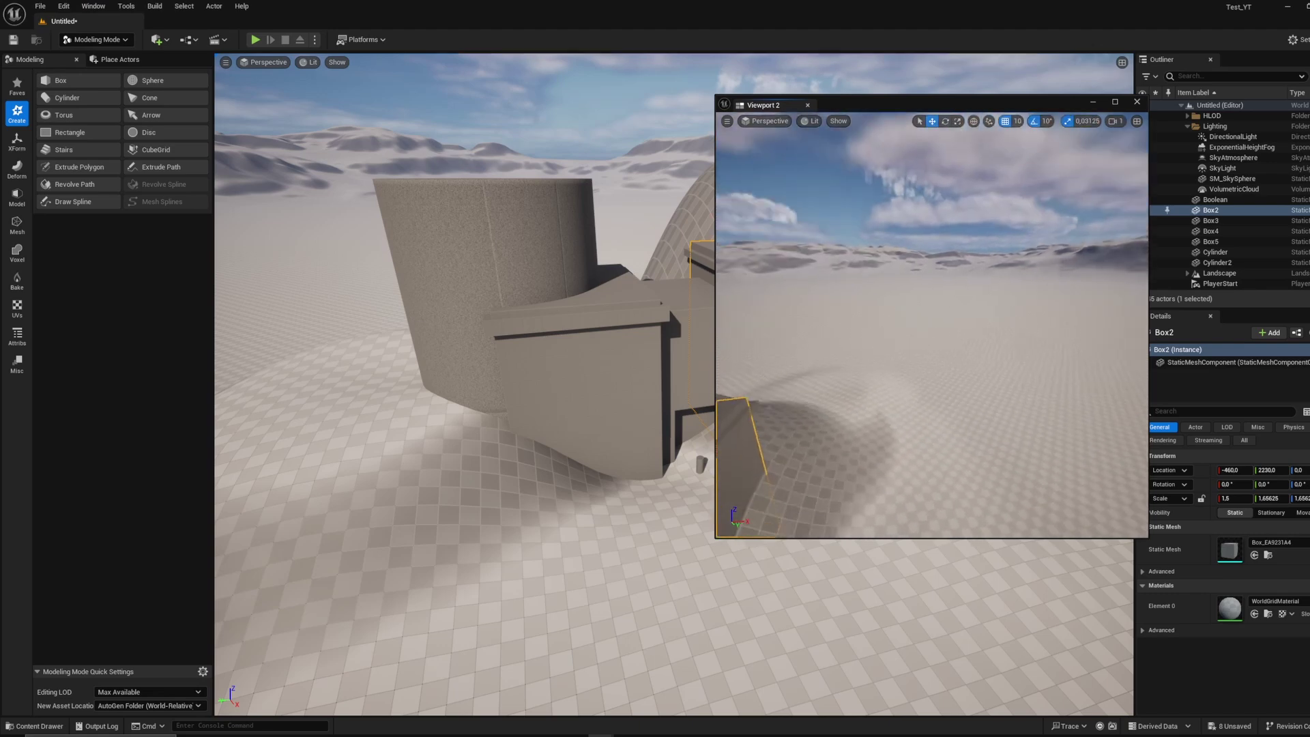
pyautogui.moveTo(891, 298); pyautogui.dragTo(747, 305, button='right')
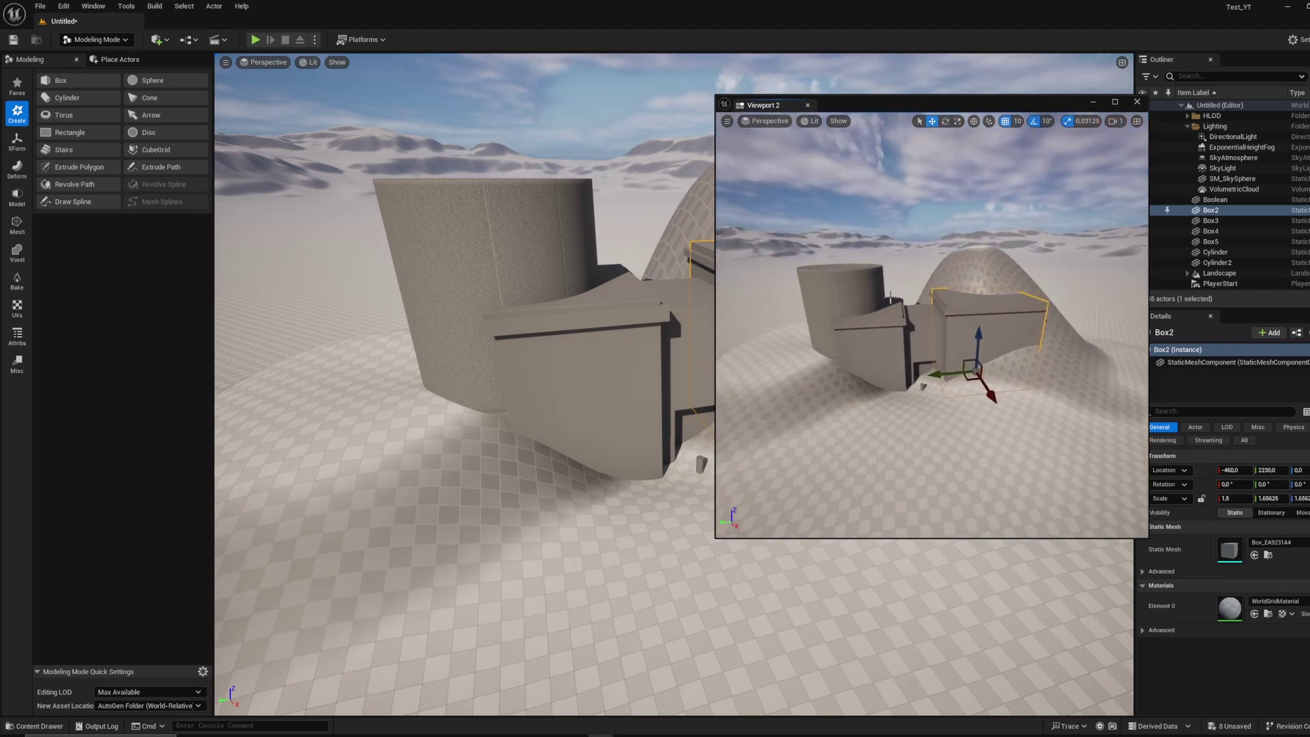
pyautogui.moveTo(882, 102); pyautogui.dragTo(1044, 141)
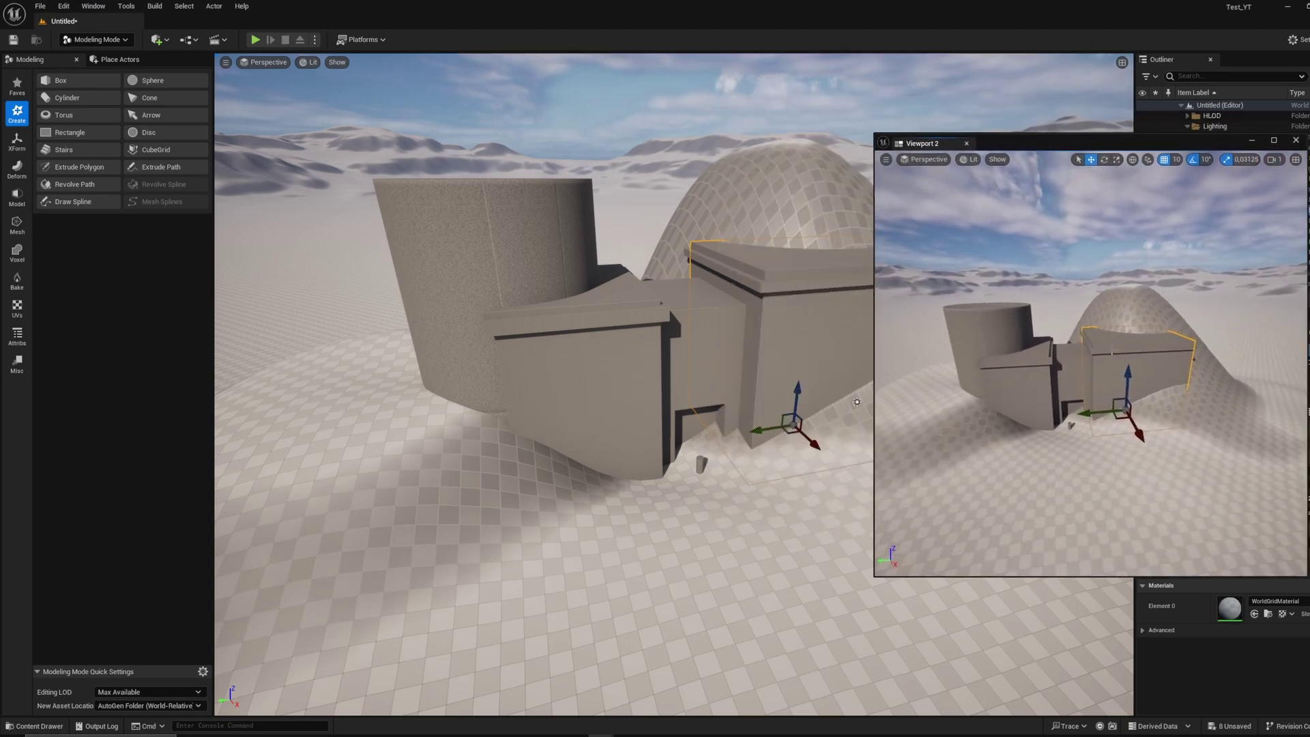
# - Try moving the largest box sideways along the Y axis from Viewport 2, and undo the move
pyautogui.press('s')
pyautogui.moveTo(819, 403); pyautogui.dragTo(819, 402, button='right')
pyautogui.press('d')
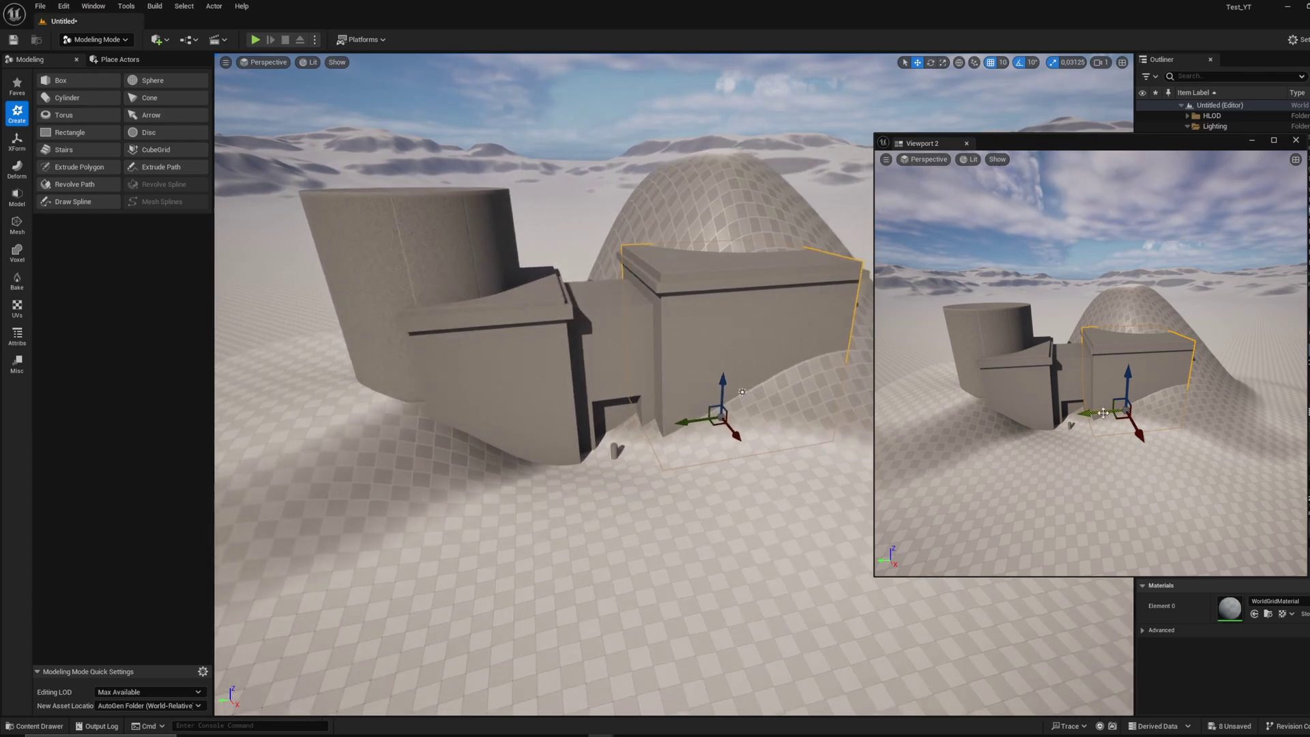
pyautogui.moveTo(1101, 413); pyautogui.dragTo(1142, 412)
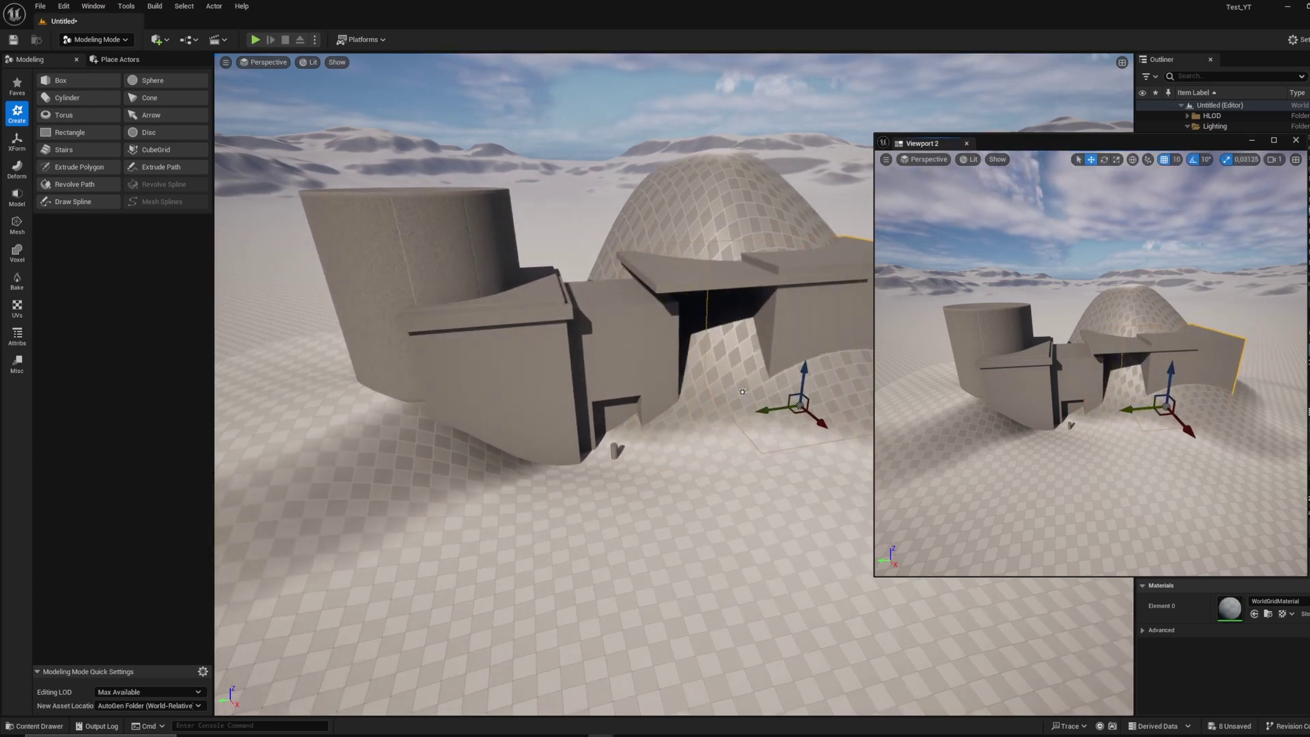
pyautogui.hotkey('ctrl', 'z')
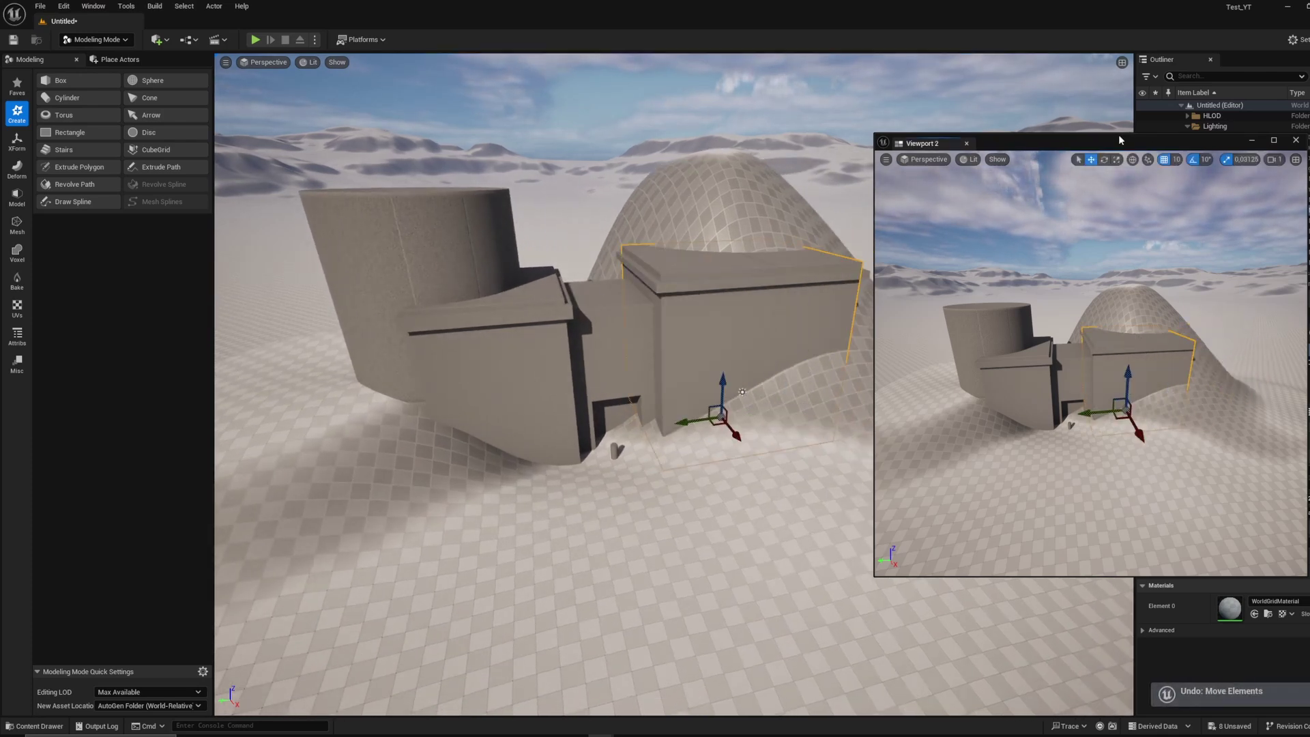
# - Maximize Viewport 2 and frame the building from a low frontal angle with the tower and hill in view
pyautogui.moveTo(1119, 140); pyautogui.dragTo(956, 3)
pyautogui.moveTo(655, 368)
pyautogui.mouseDown(button='right')
pyautogui.moveTo(588, 298)
pyautogui.moveTo(611, 320)
pyautogui.moveTo(860, 330)
pyautogui.moveTo(607, 330)
pyautogui.moveTo(665, 348)
pyautogui.mouseUp(button='right')
pyautogui.moveTo(749, 421); pyautogui.dragTo(749, 420, button='right')
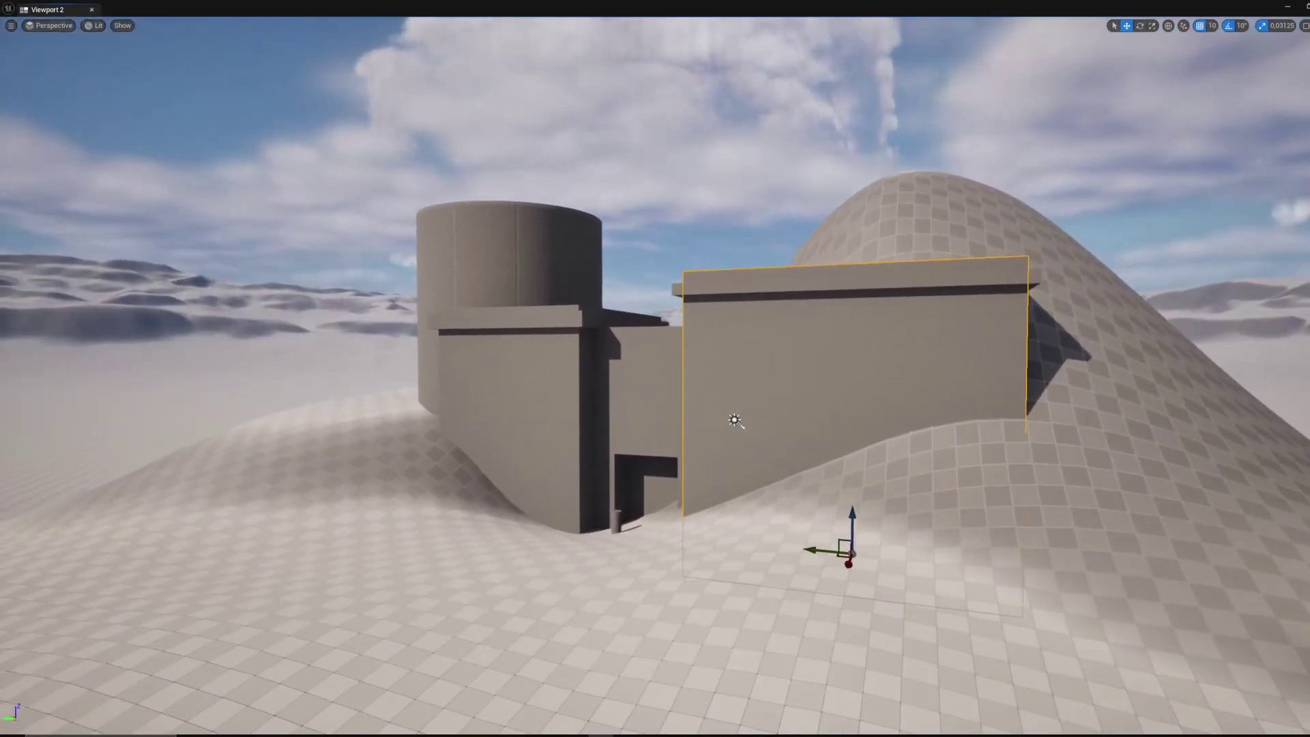
# - Create a Cine Camera Actor from the current view and look through it in Viewport 2
pyautogui.click(11, 26)
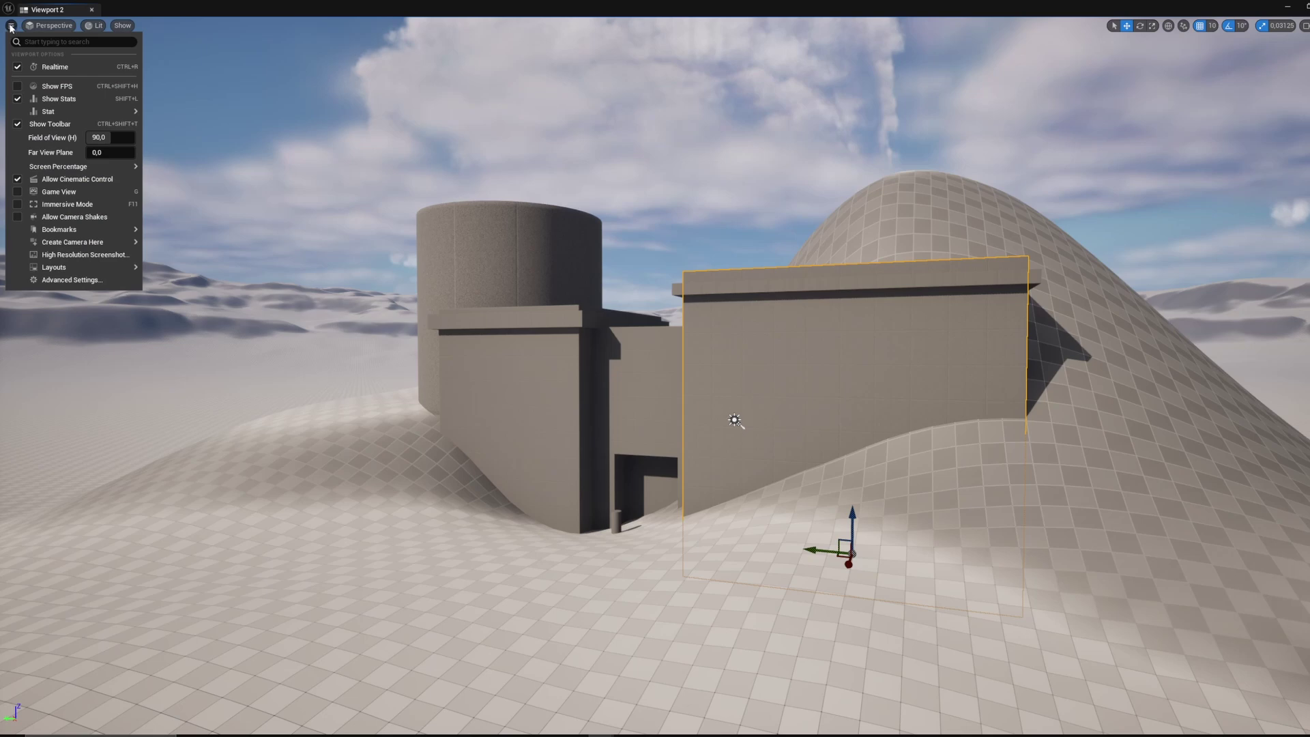
pyautogui.moveTo(121, 243)
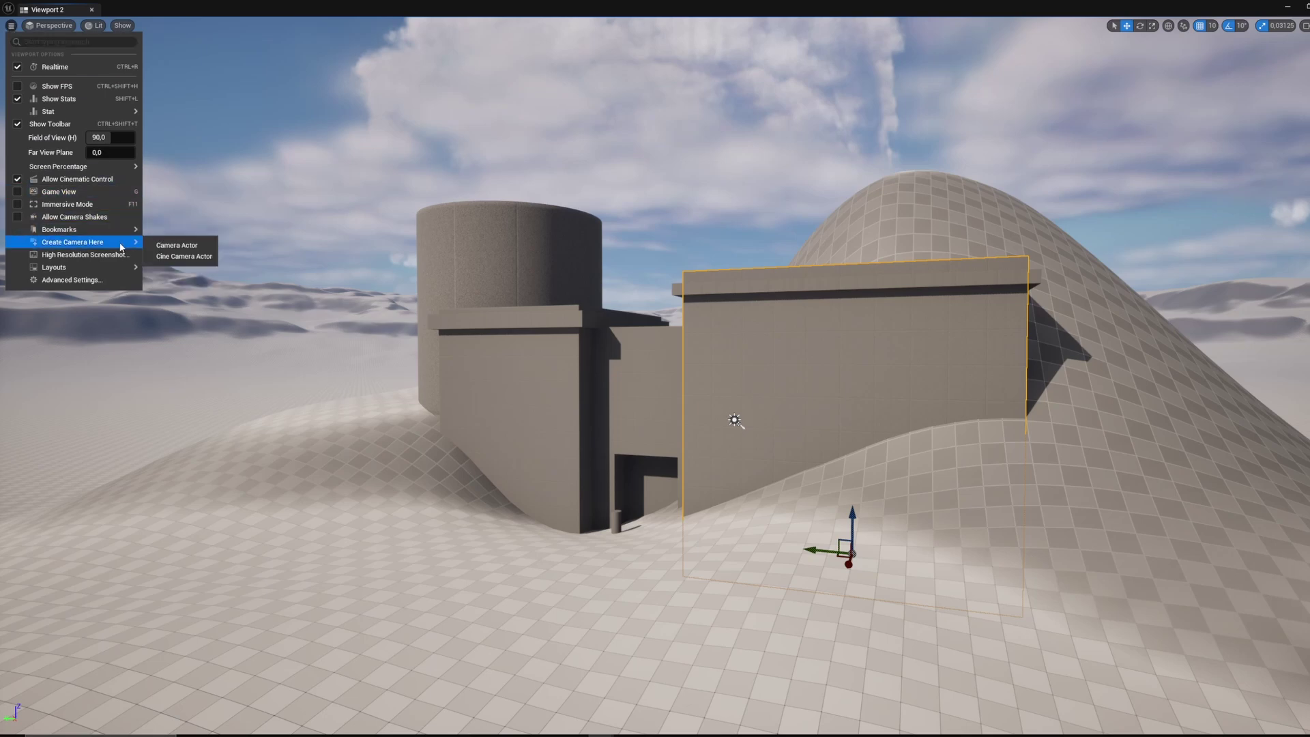
pyautogui.click(181, 257)
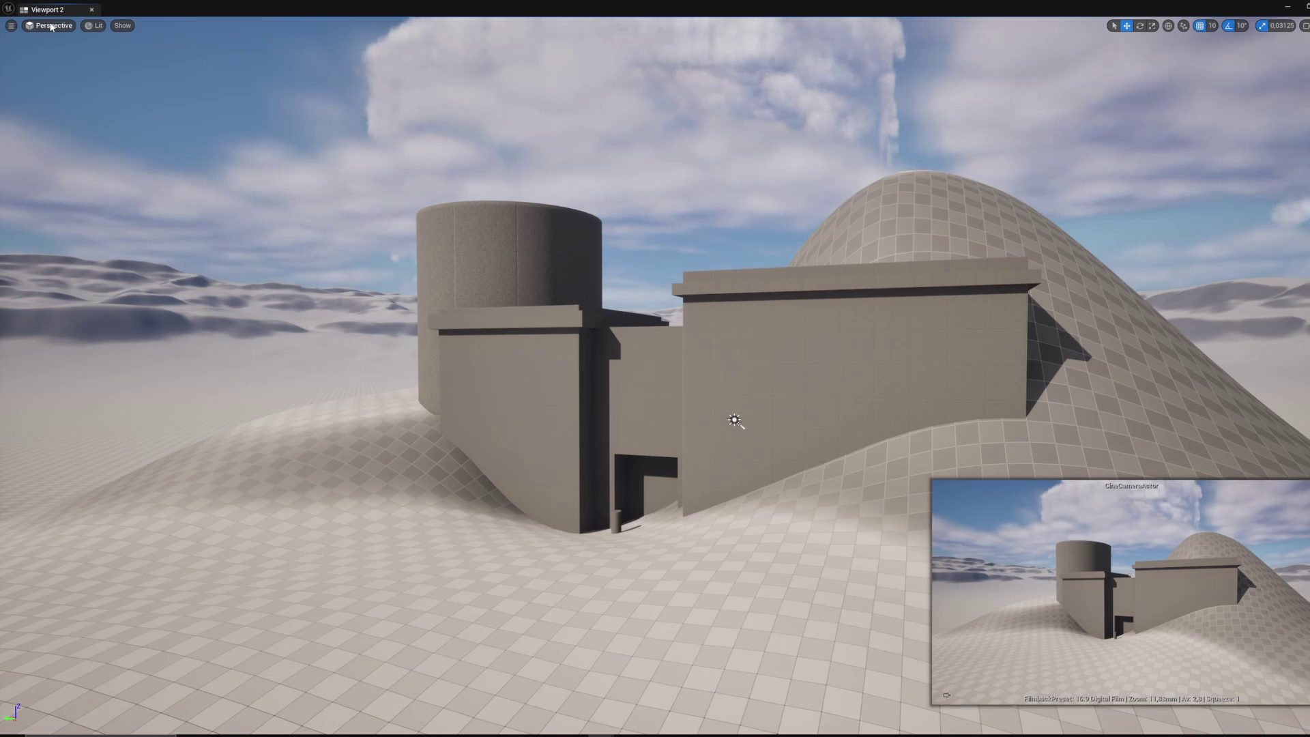
pyautogui.click(51, 27)
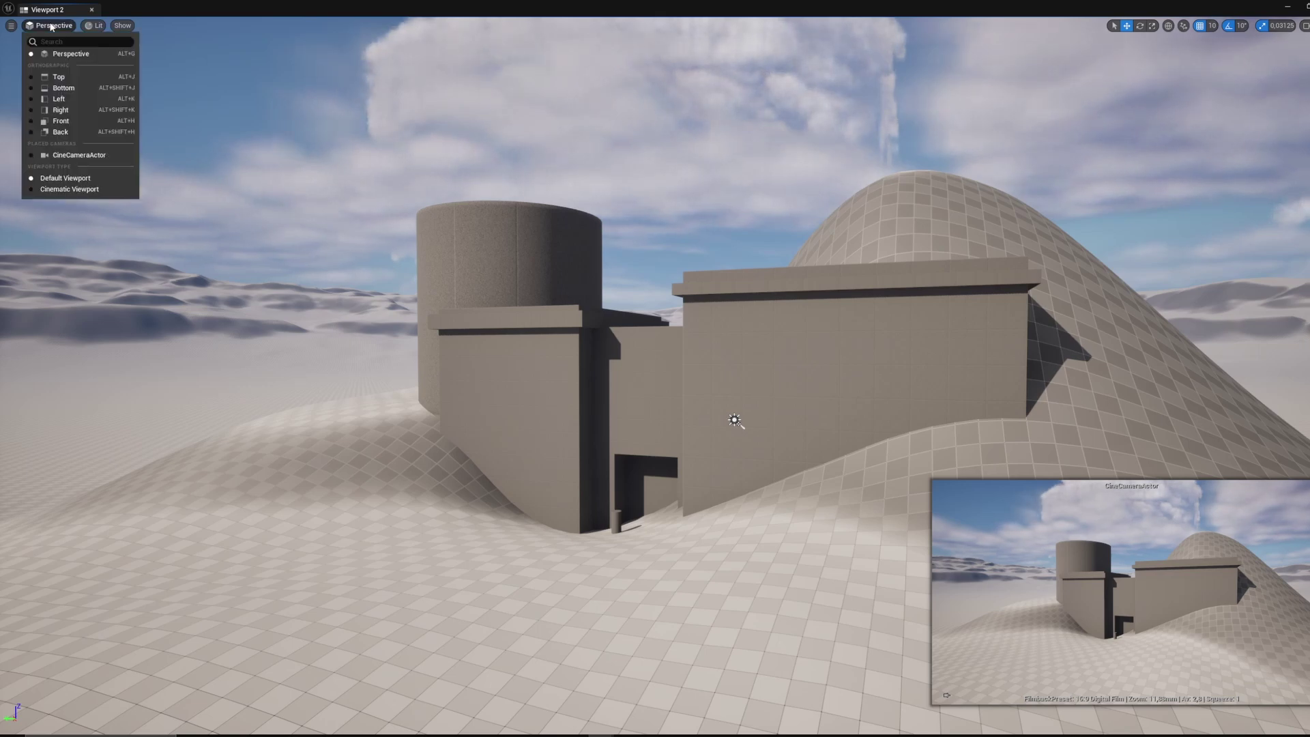
pyautogui.click(78, 155)
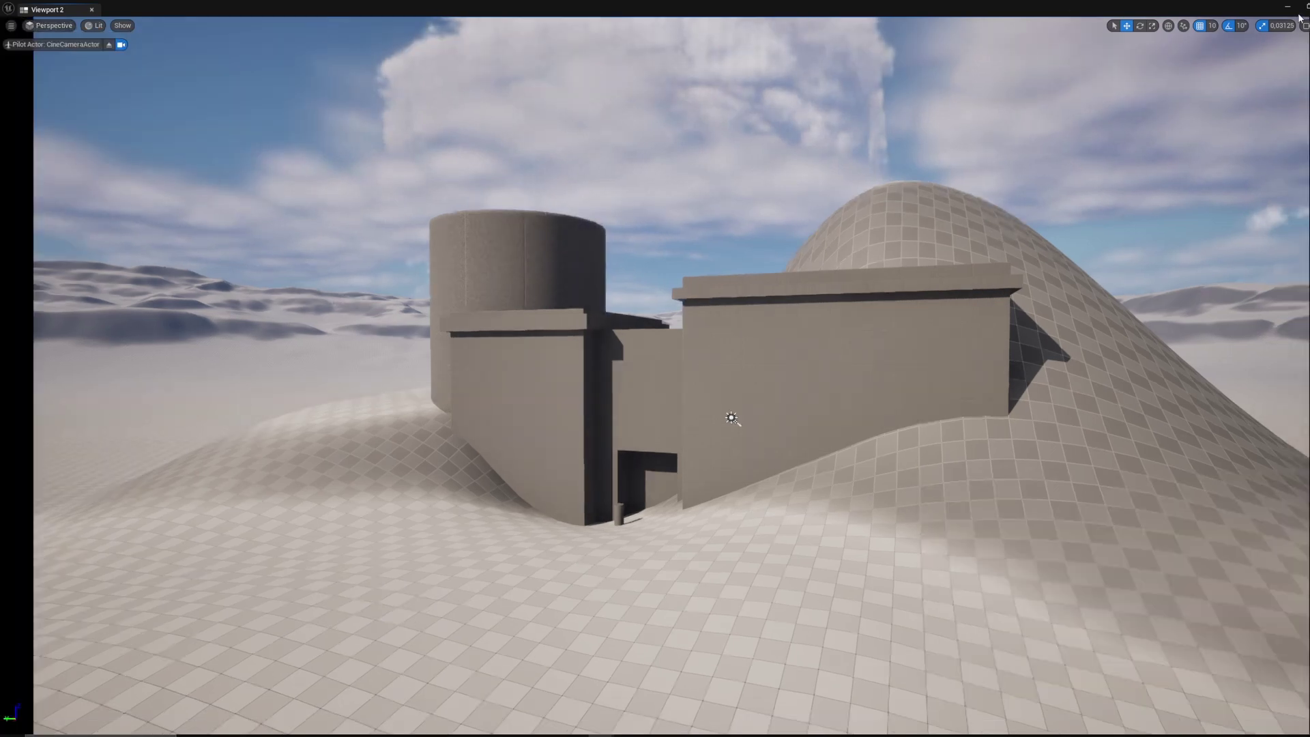
# - Rename the cine camera actor as Test_01 and return to the Viewport 2 window
pyautogui.write('T')
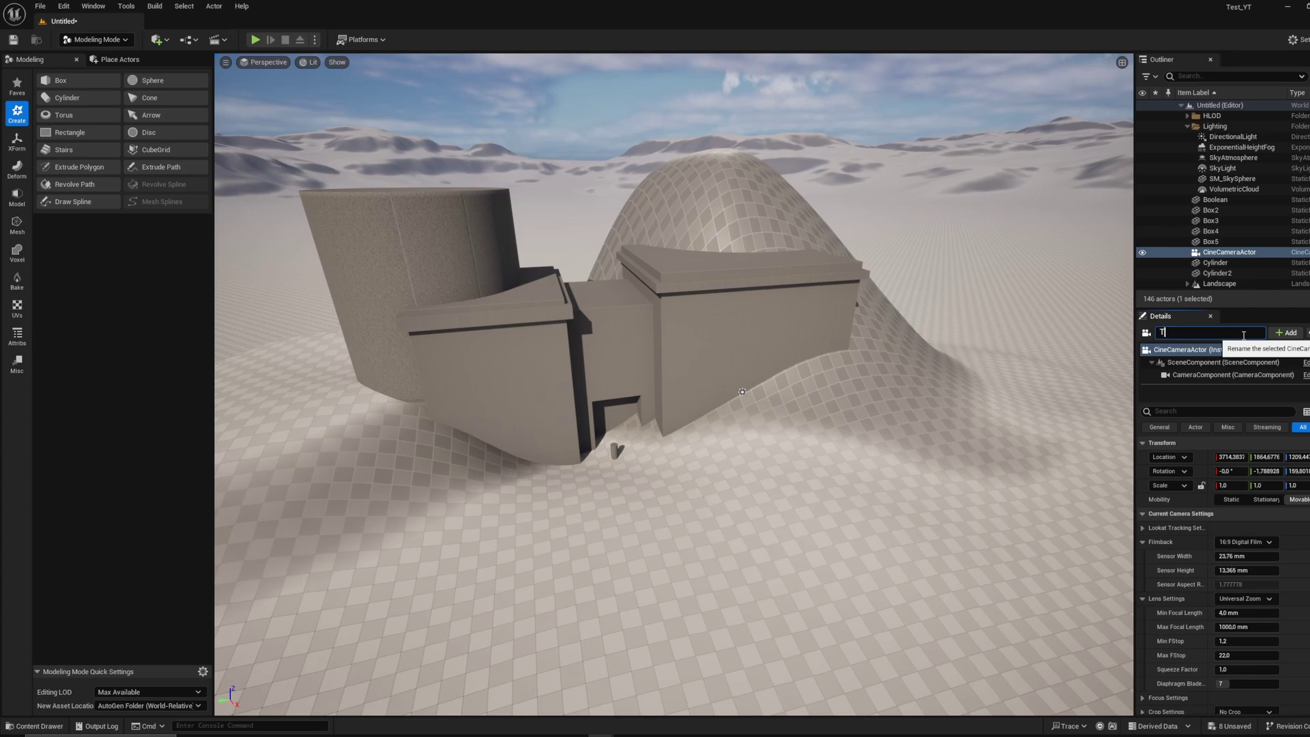
pyautogui.write('seest_01')
pyautogui.press('Return')
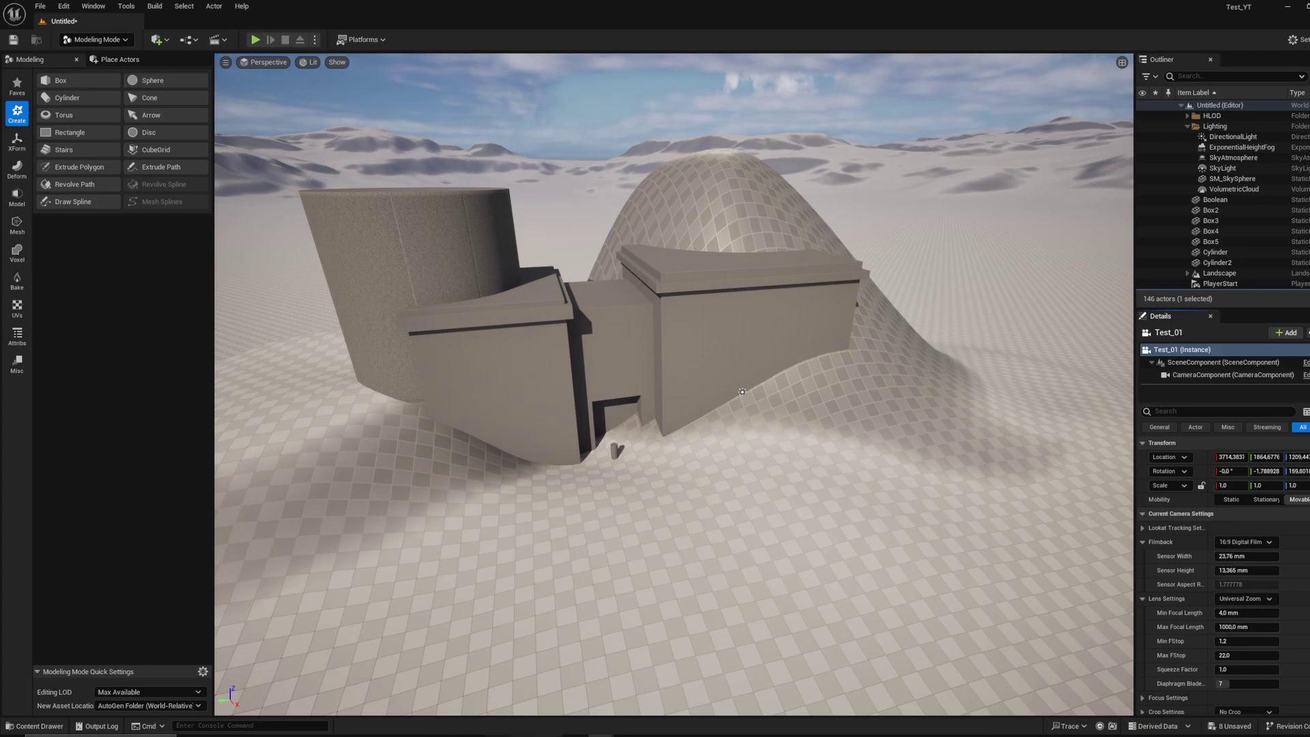
pyautogui.moveTo(602, 736)
pyautogui.click(647, 710)
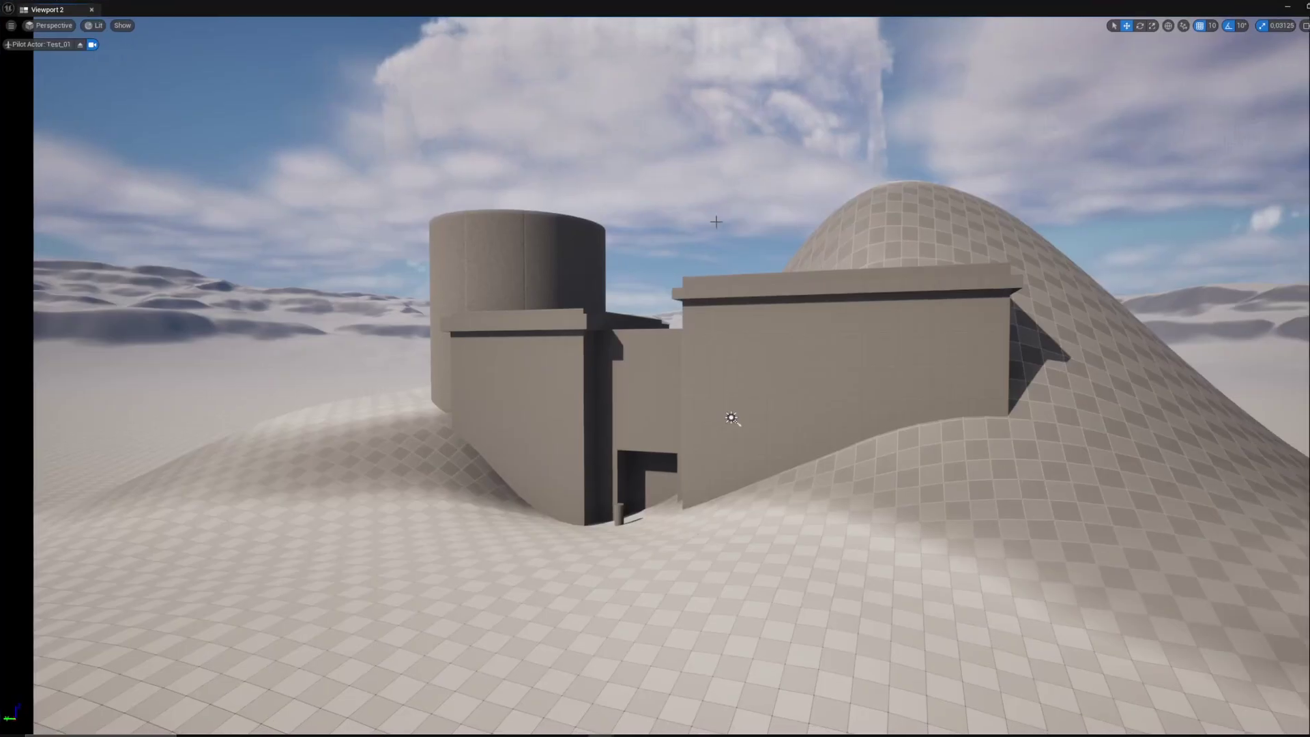
# - Restore Viewport 2 to a floating window and move the Test_01 camera slightly up along its vertical axis
pyautogui.moveTo(878, 7); pyautogui.dragTo(362, 129)
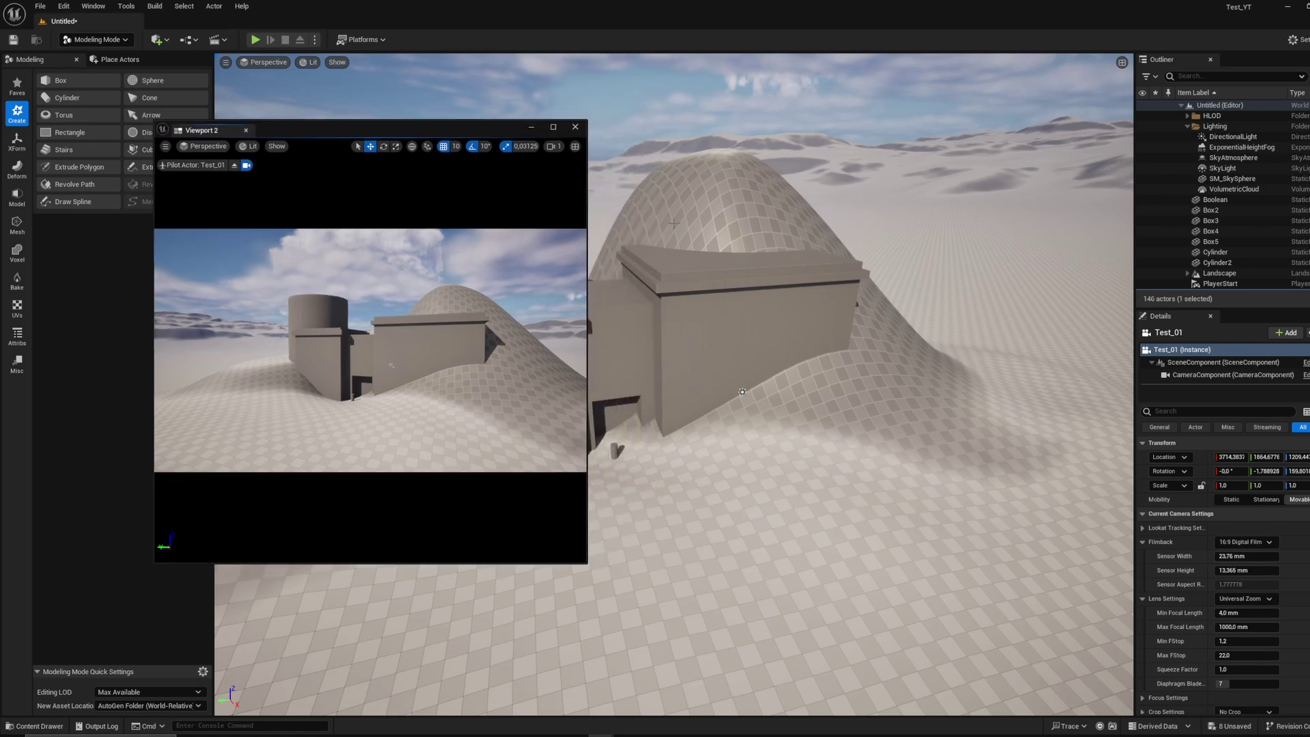
pyautogui.moveTo(674, 384); pyautogui.dragTo(710, 331, button='right')
pyautogui.scroll(-3, 750, 341)
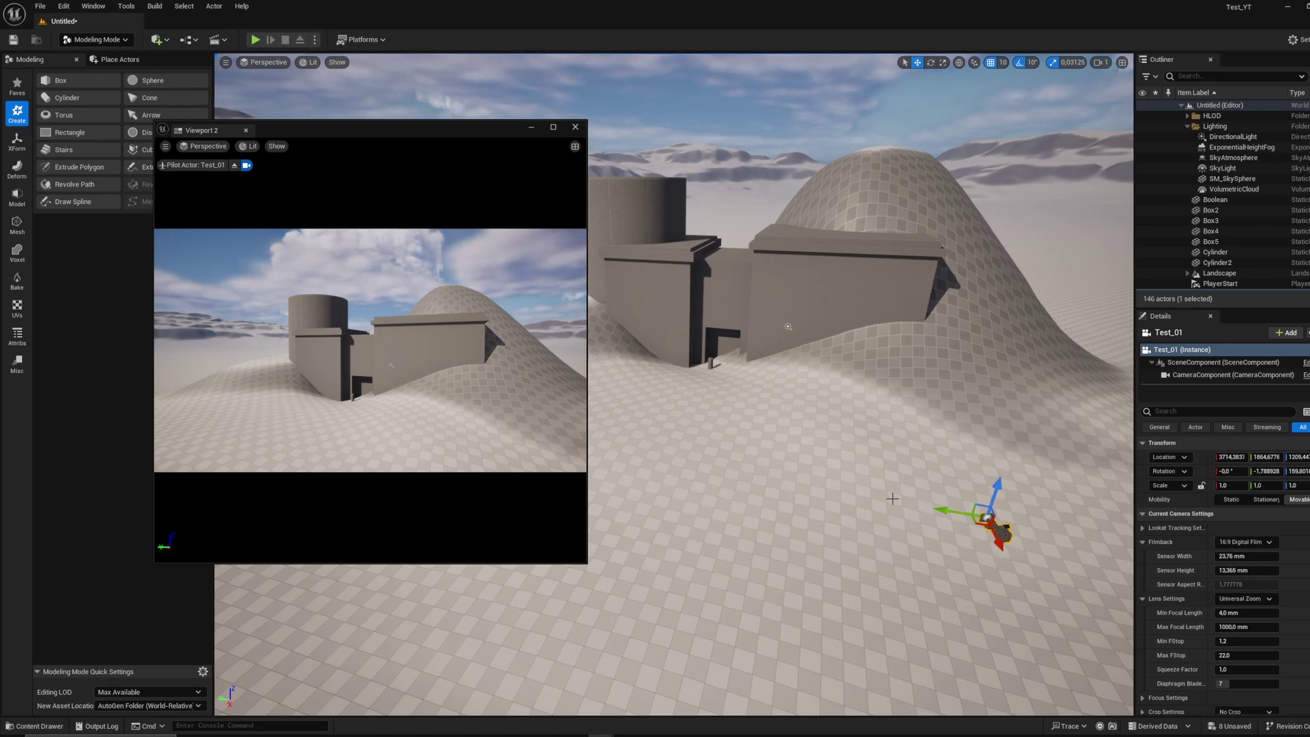
pyautogui.moveTo(996, 485)
pyautogui.mouseDown()
pyautogui.moveTo(1003, 440)
pyautogui.moveTo(1001, 469)
pyautogui.mouseUp()
# - Pilot the Test_01 camera closer to the building, keeping the tower, entrance and hill in frame
pyautogui.press('w')
pyautogui.moveTo(358, 253)
pyautogui.mouseDown(button='right')
pyautogui.moveTo(337, 254)
pyautogui.moveTo(371, 259)
pyautogui.mouseUp(button='right')
pyautogui.press('w')
pyautogui.press('a')
pyautogui.press('s')
pyautogui.press('q')
pyautogui.press('d')
pyautogui.moveTo(383, 363); pyautogui.dragTo(383, 363, button='right')
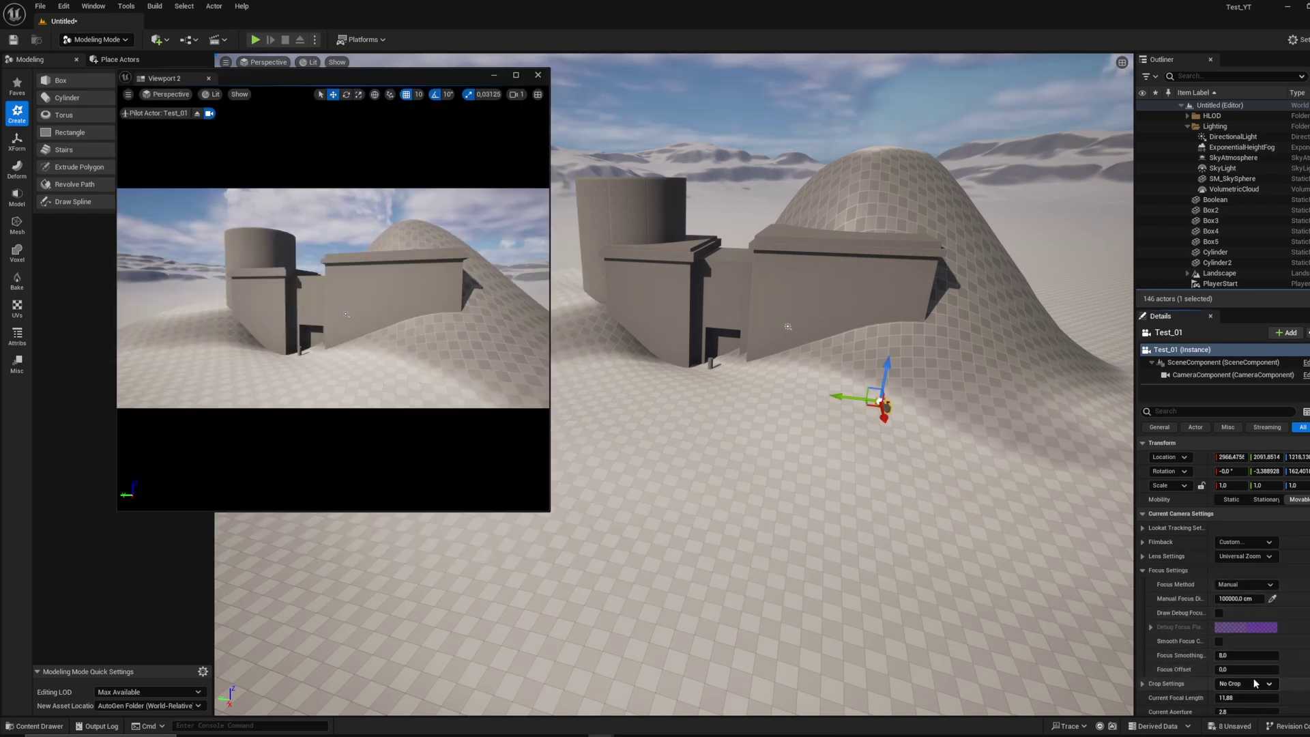
# - Set the camera's focal length to about 36.83 and pull it back until the tower, building and hill fill the frame
pyautogui.moveTo(1246, 697); pyautogui.dragTo(1276, 697)
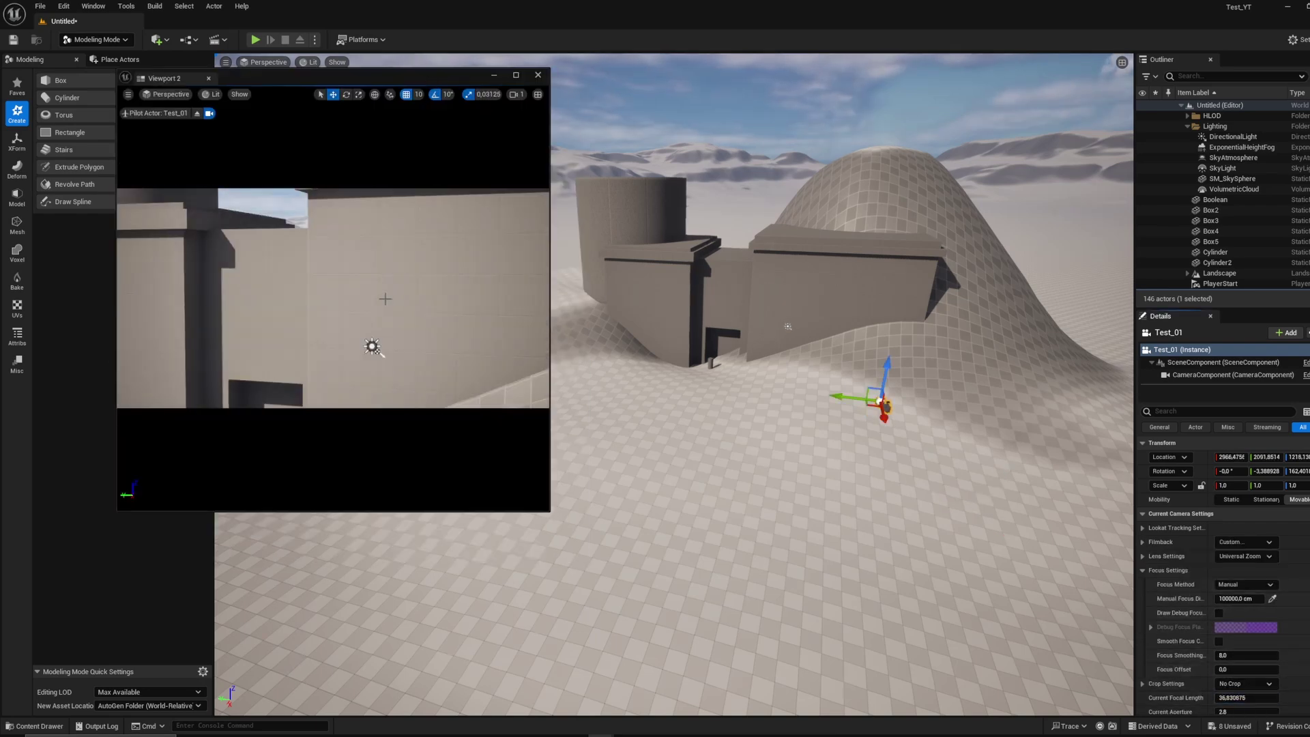
pyautogui.scroll(-3, 357, 290)
pyautogui.scroll(-10, 365, 337)
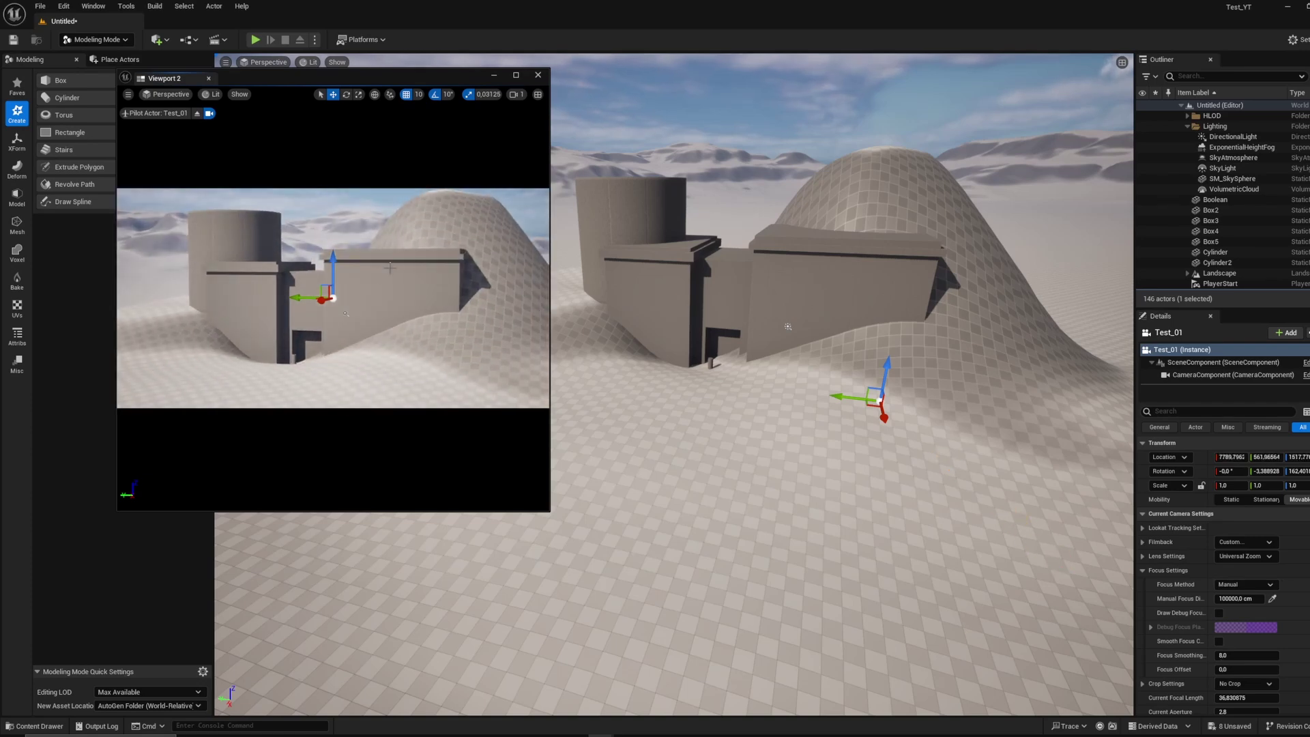
pyautogui.moveTo(365, 337); pyautogui.dragTo(365, 324, button='middle')
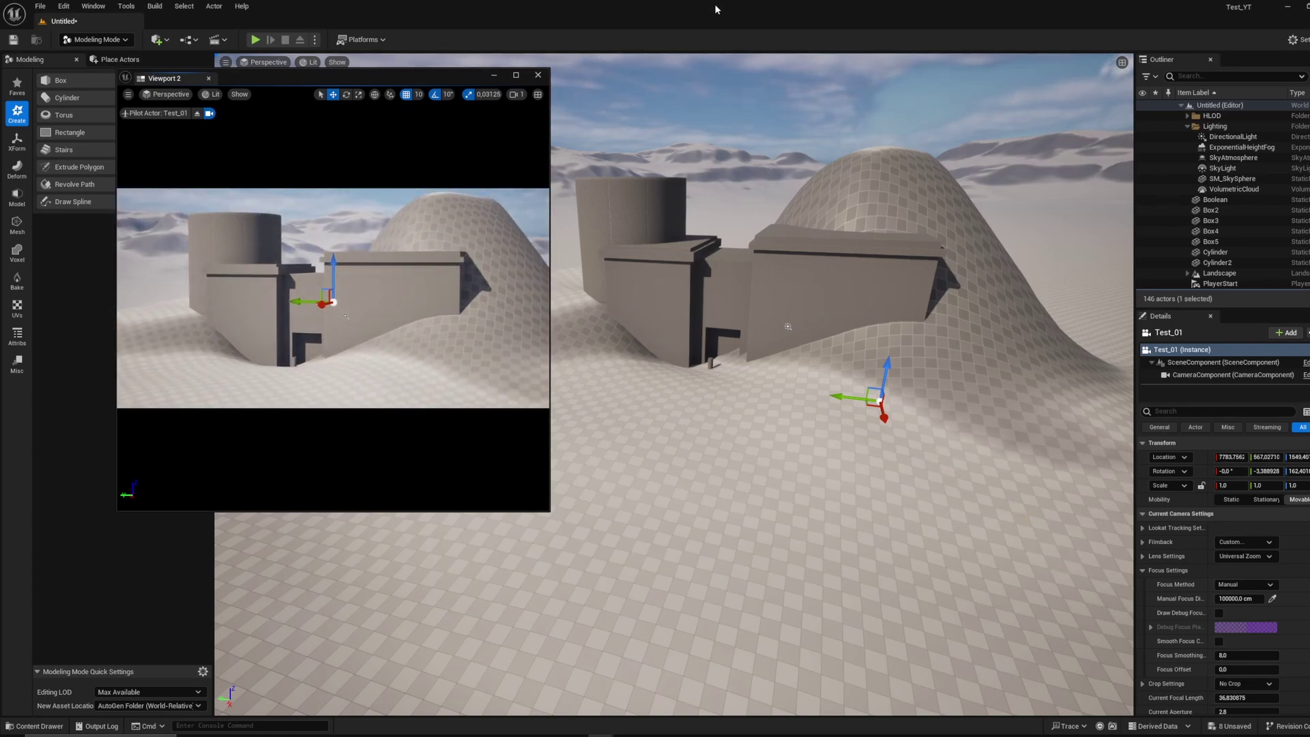
# - Lower the Test_01 camera close to the ground for an upward view of the building, checking its position in the main viewport
pyautogui.press('s')
pyautogui.moveTo(750, 307); pyautogui.dragTo(764, 307, button='right')
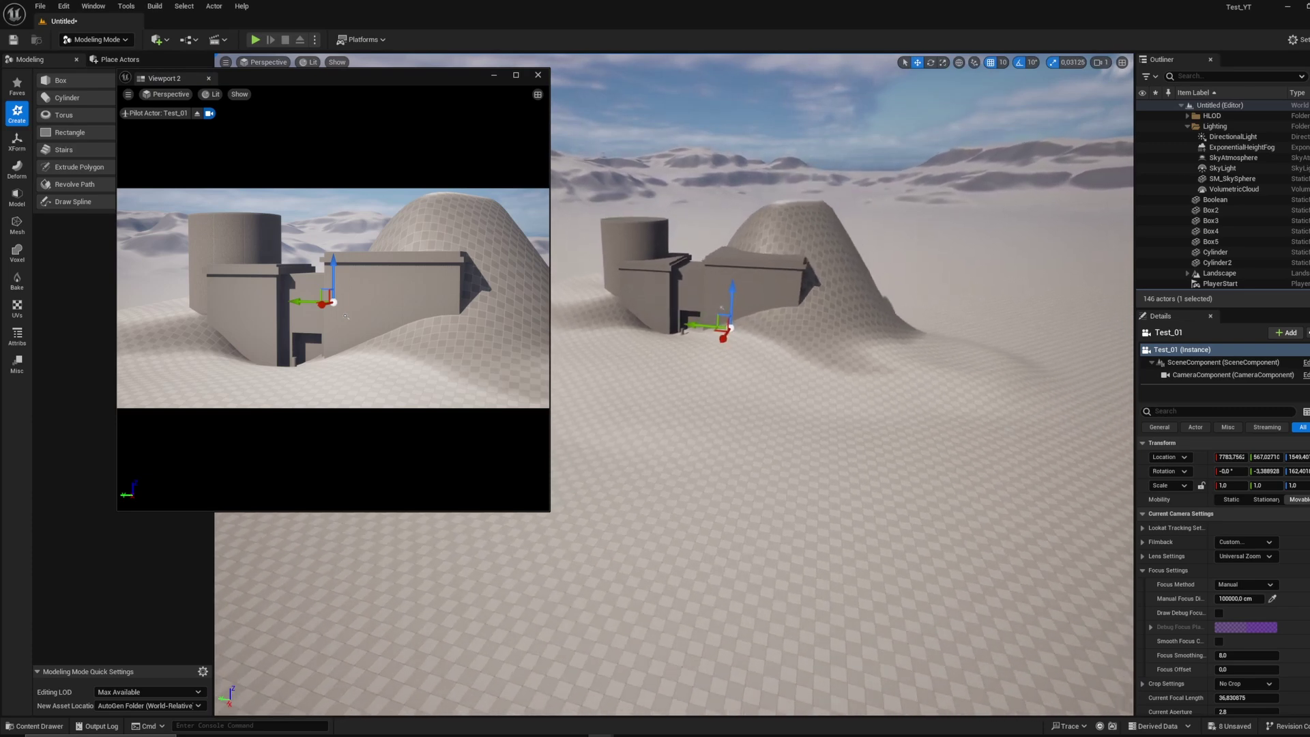
pyautogui.moveTo(882, 296); pyautogui.dragTo(882, 300, button='right')
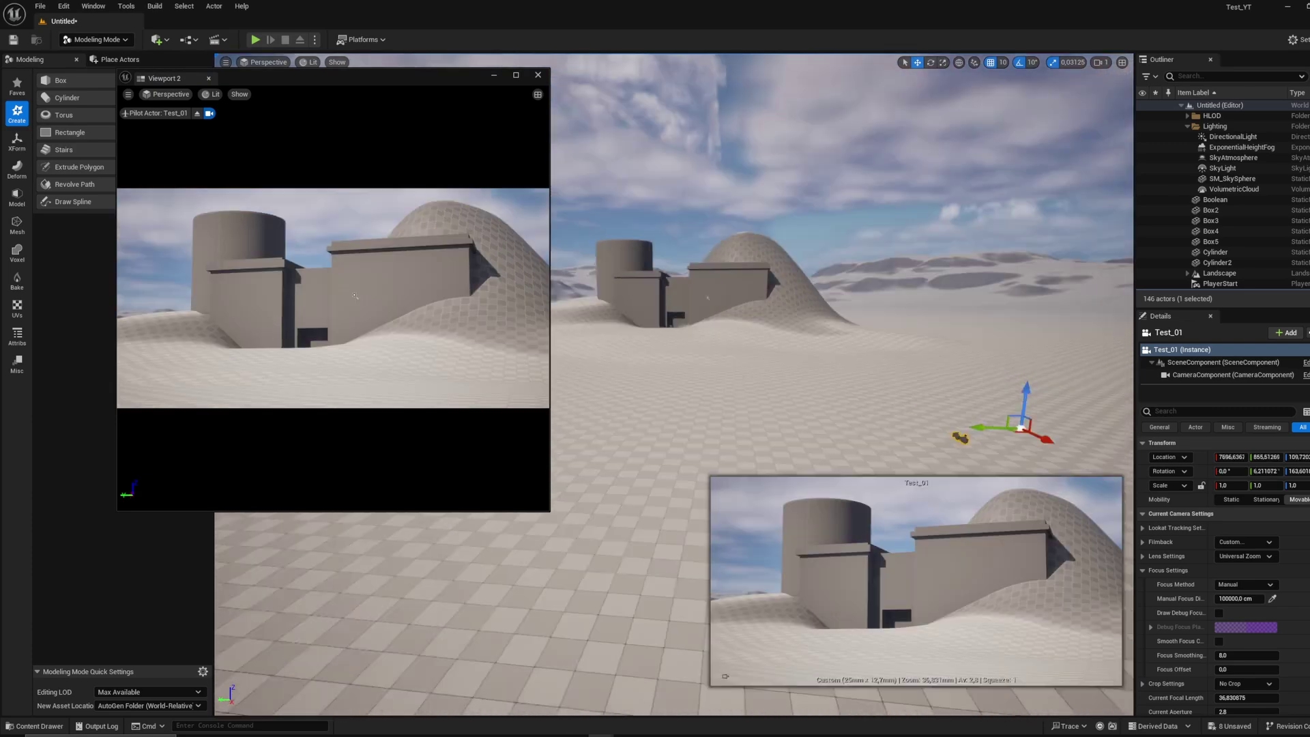
pyautogui.moveTo(810, 303); pyautogui.dragTo(810, 303, button='right')
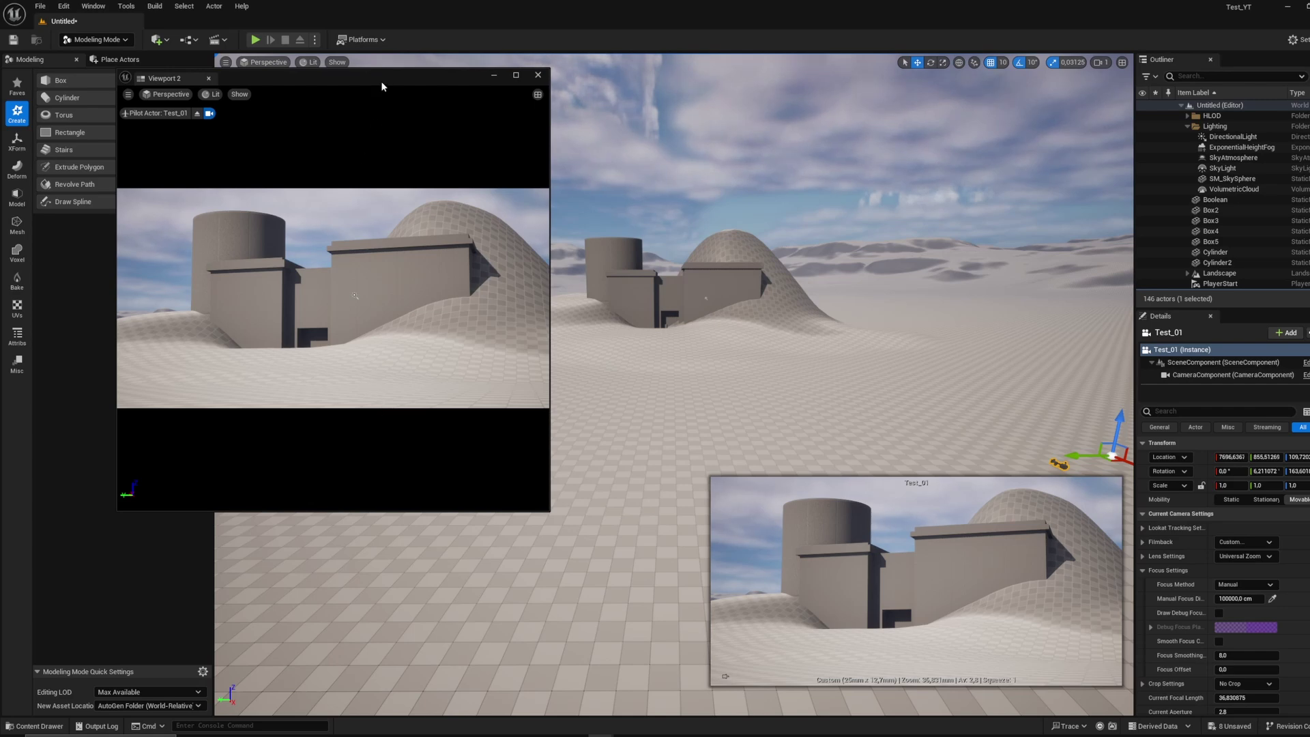
# - Try a close wide-angle shot of the entrance with Test_01 at a focal length of about 6.29
pyautogui.press('w')
pyautogui.moveTo(296, 277); pyautogui.dragTo(295, 276, button='right')
pyautogui.press('w')
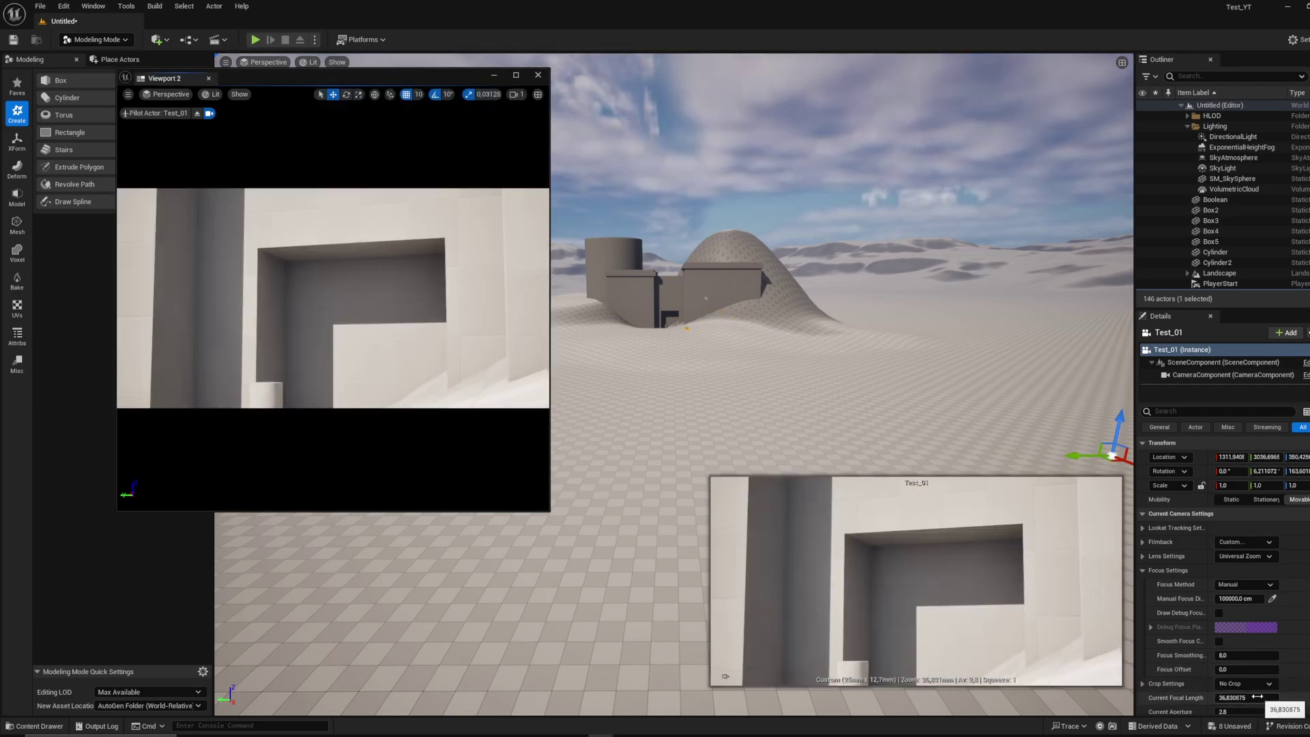
pyautogui.moveTo(1249, 697); pyautogui.dragTo(1142, 697)
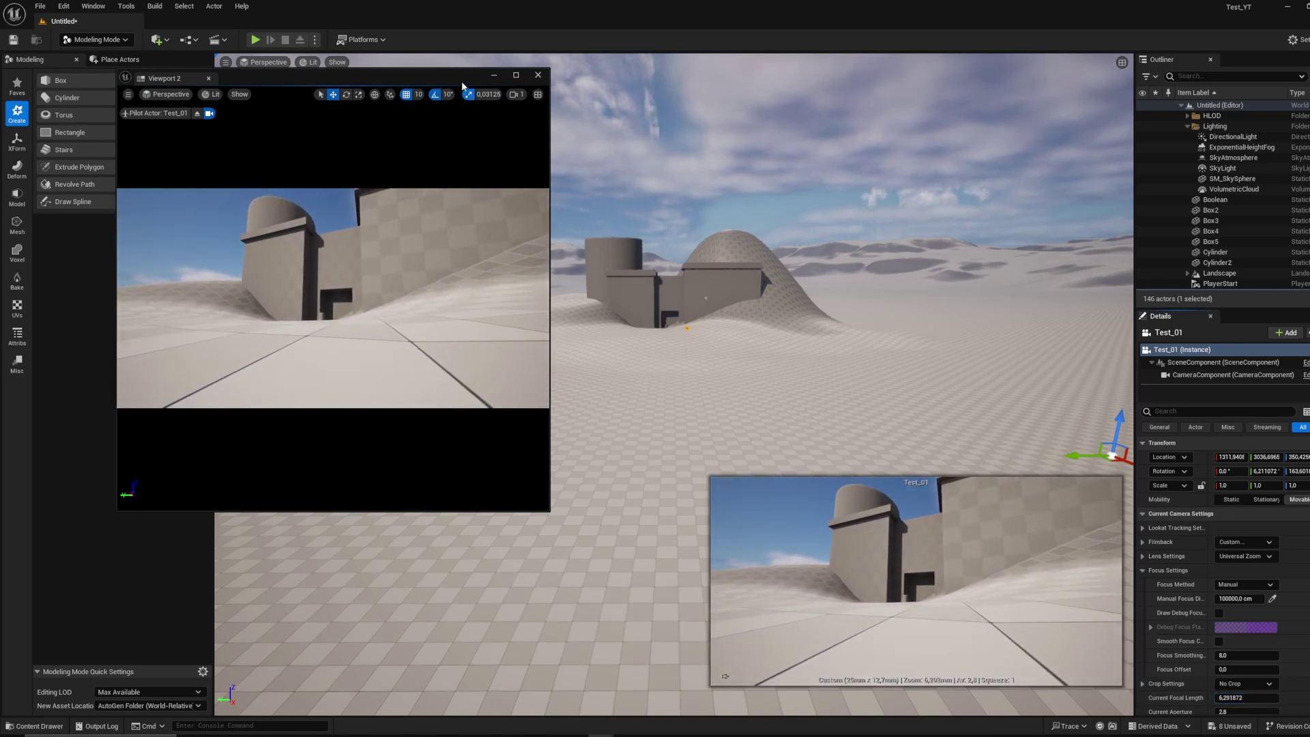
pyautogui.moveTo(436, 136); pyautogui.dragTo(474, 143, button='middle')
pyautogui.moveTo(333, 298); pyautogui.dragTo(368, 297, button='right')
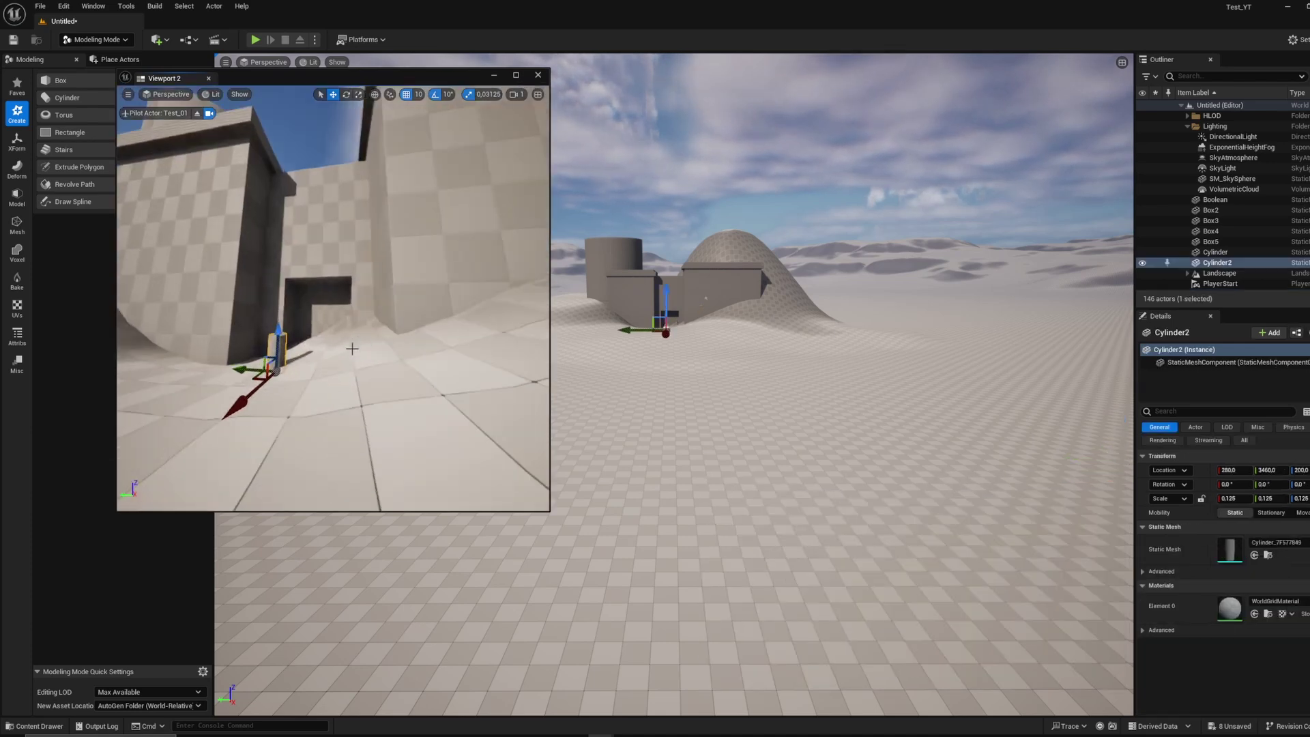
# - Reframe Test_01 as a low frontal shot showing the tower, entrance, long wall and hill, with Viewport 2 enlarged
pyautogui.press('d')
pyautogui.moveTo(333, 298); pyautogui.dragTo(295, 298, button='right')
pyautogui.press('d')
pyautogui.press('e')
pyautogui.press('a')
pyautogui.press('q')
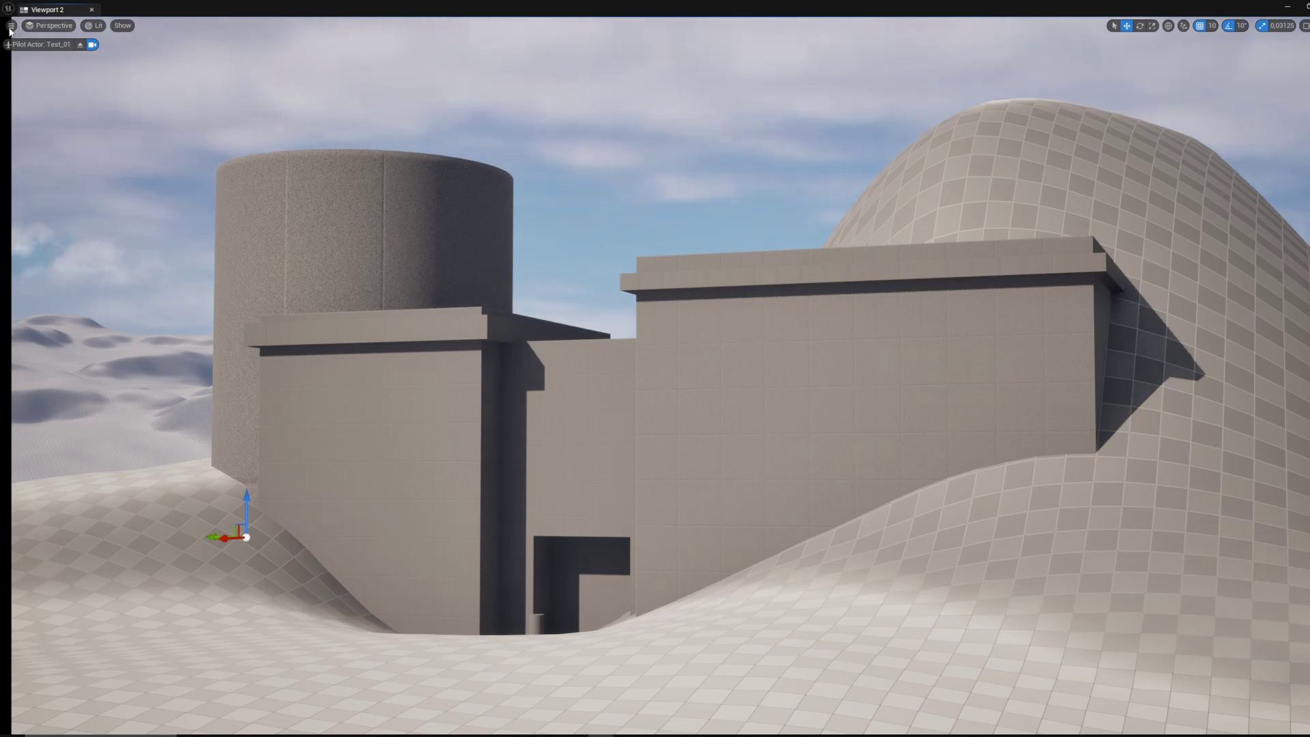
# - Capture a high-resolution screenshot of the camera view with a size multiplier of 2
pyautogui.click(11, 27)
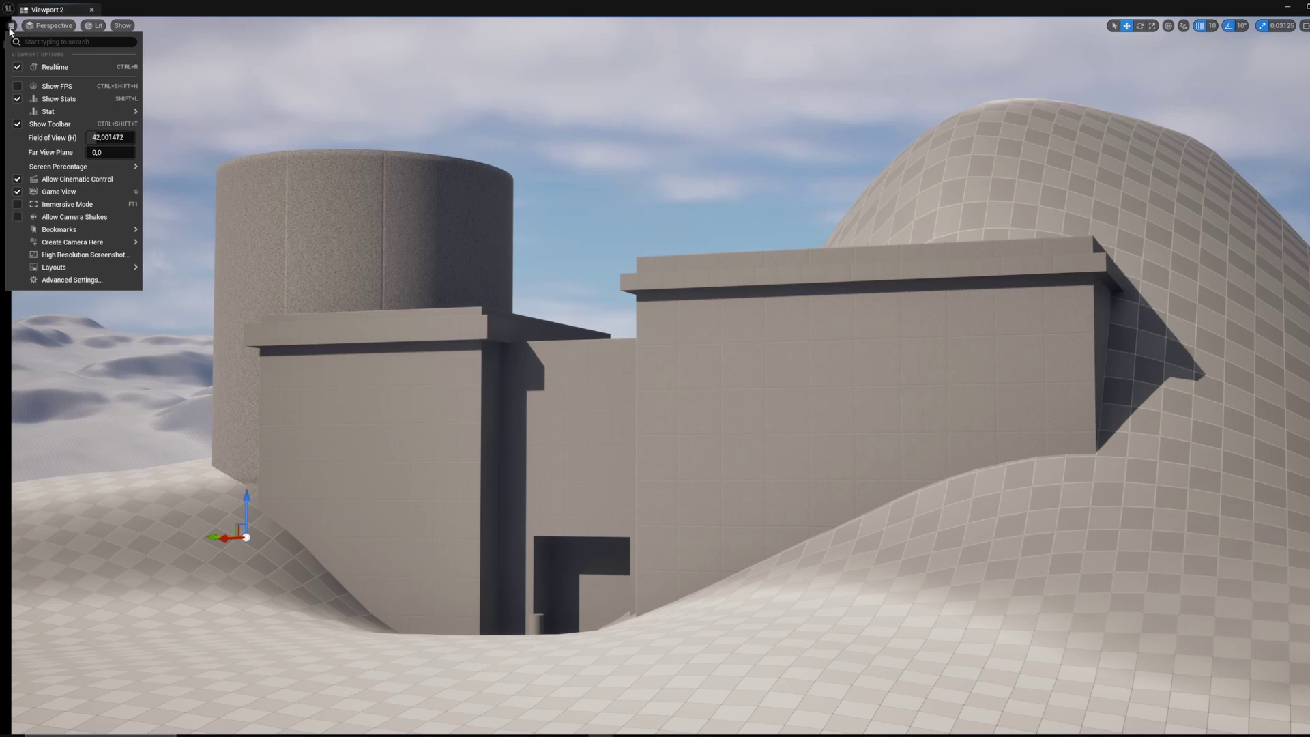
pyautogui.click(103, 261)
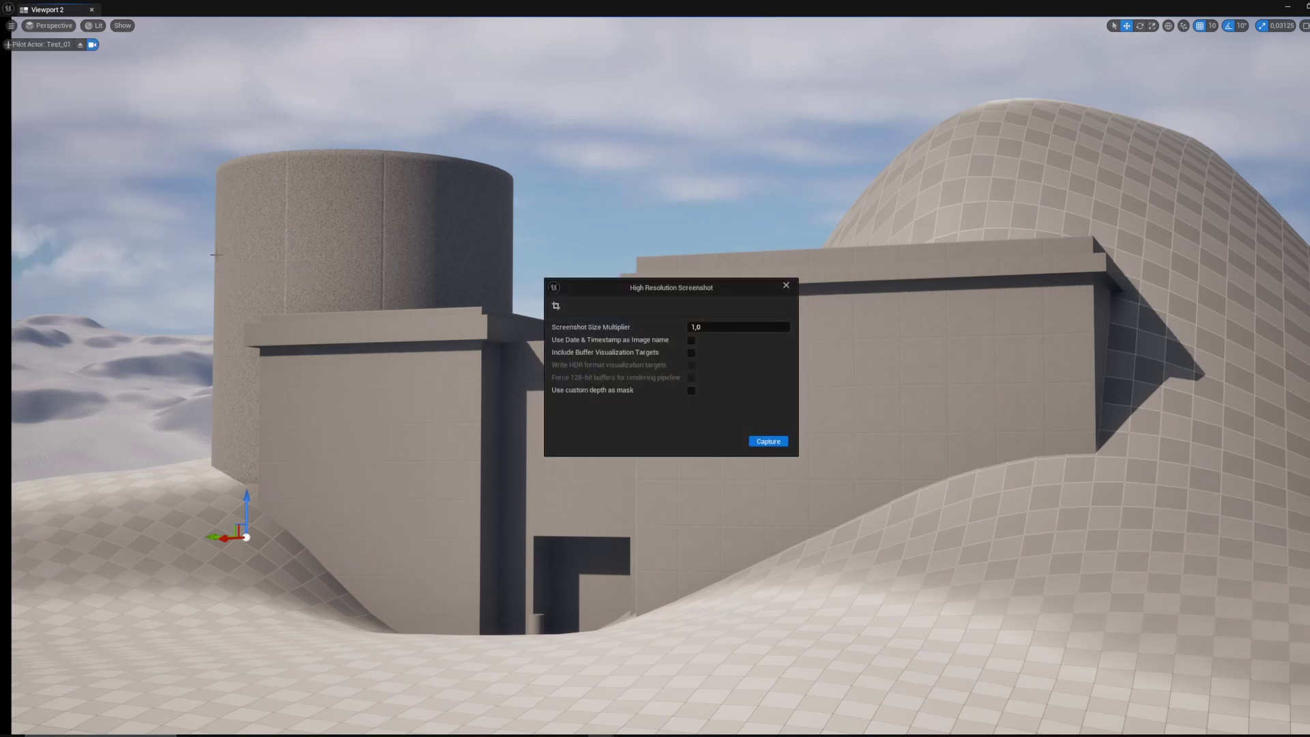
pyautogui.moveTo(706, 279); pyautogui.dragTo(987, 244)
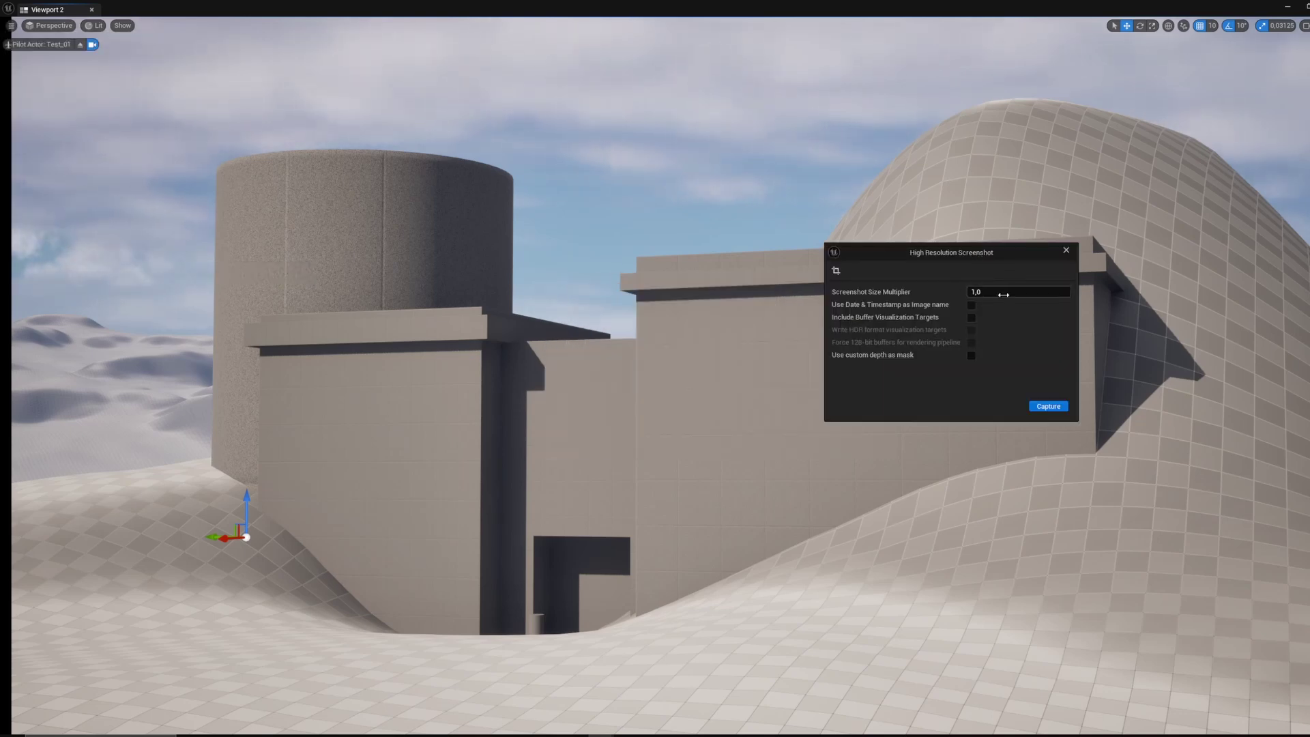
pyautogui.click(1004, 292)
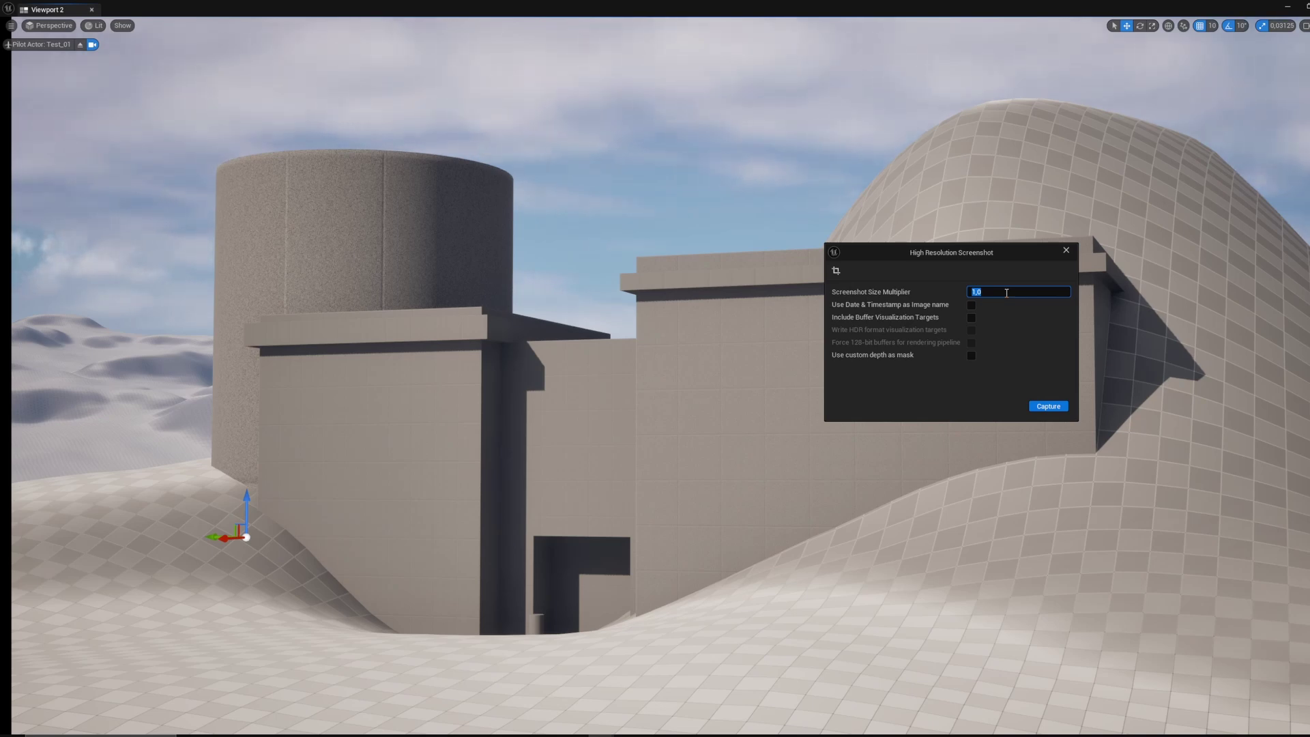
pyautogui.write('2')
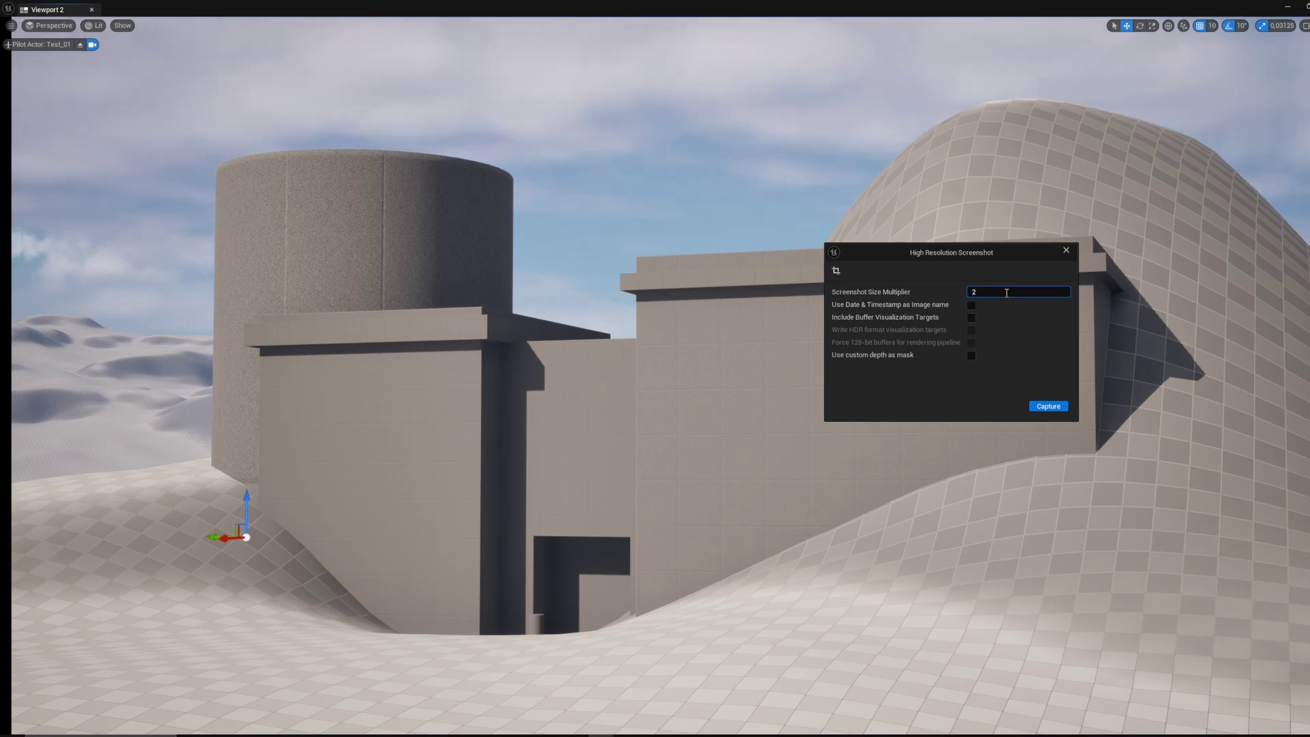
pyautogui.press('Return')
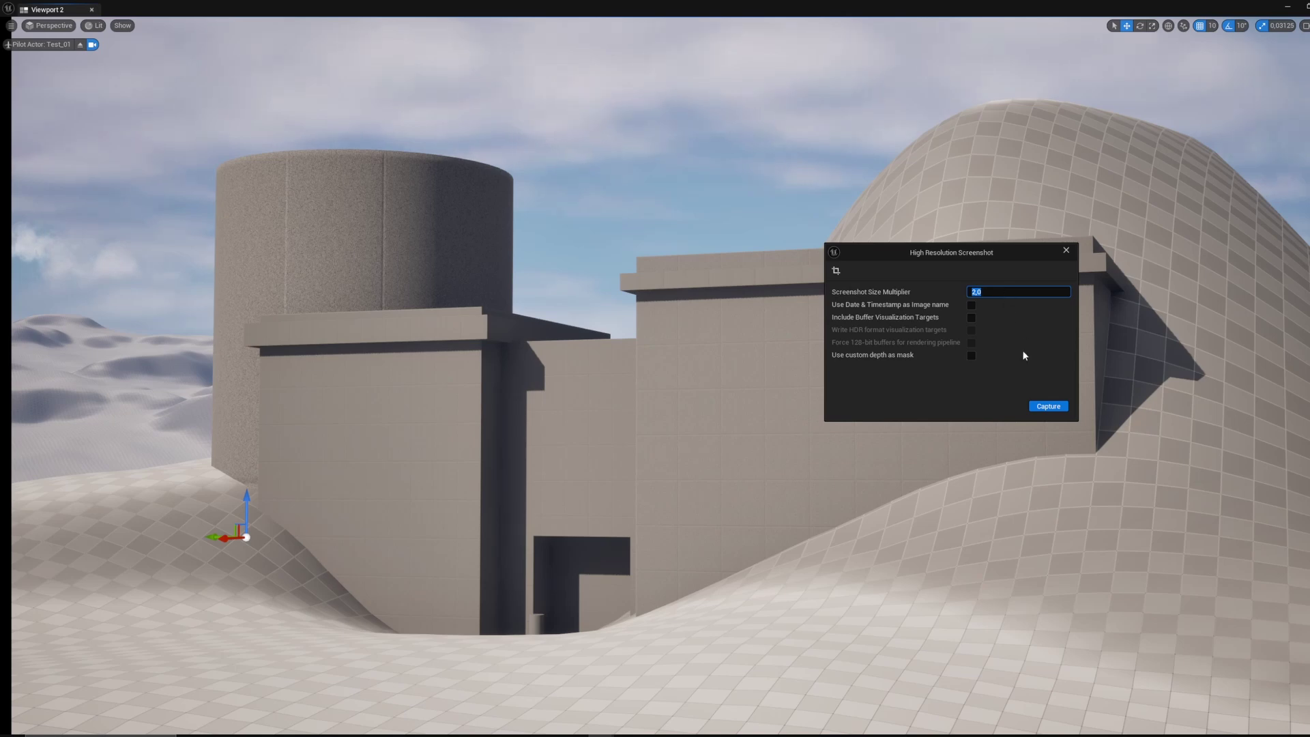
pyautogui.click(1042, 407)
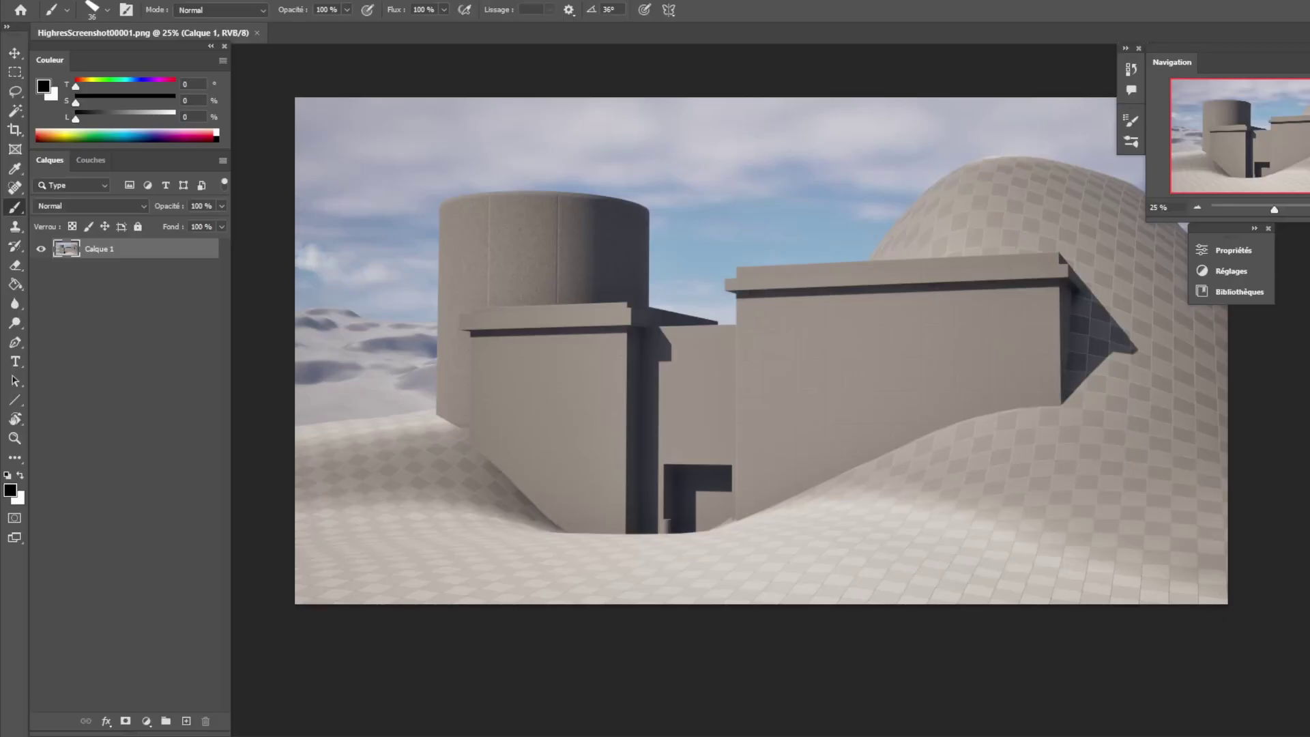
# - With HighresScreenshot00001.png in Photoshop, add a new layer above it, fill it with white and set its opacity to 64%
pyautogui.click(114, 314)
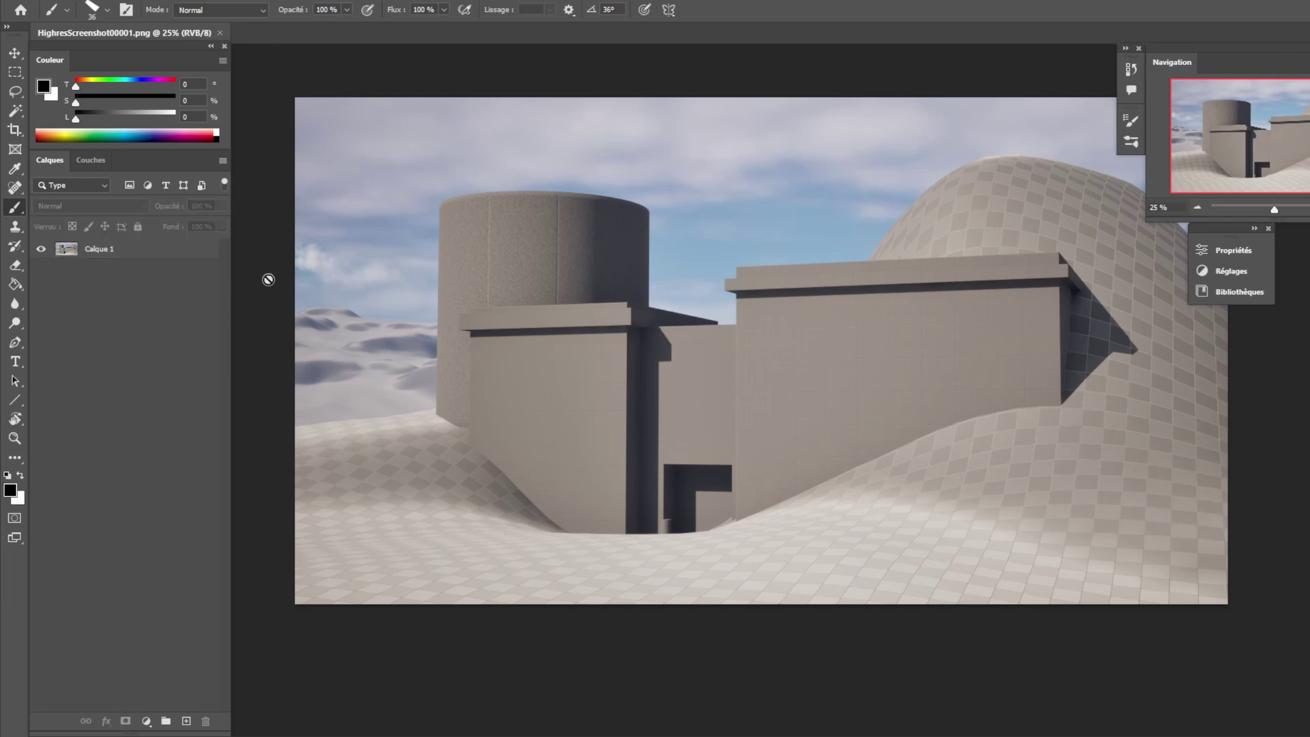
pyautogui.keyDown('ctrl'); pyautogui.moveTo(639, 339); pyautogui.dragTo(605, 332); pyautogui.keyUp('ctrl')
pyautogui.keyDown('ctrl'); pyautogui.click(606, 334); pyautogui.keyUp('ctrl')
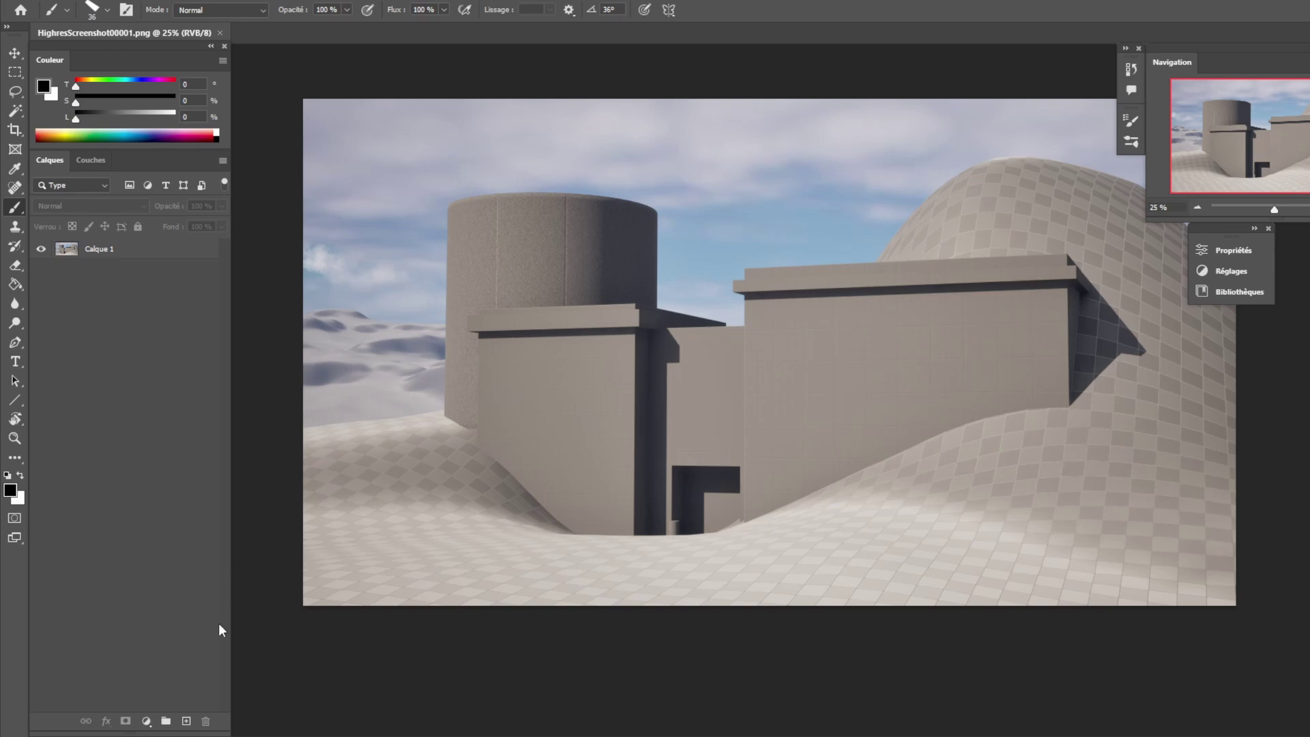
pyautogui.click(122, 254)
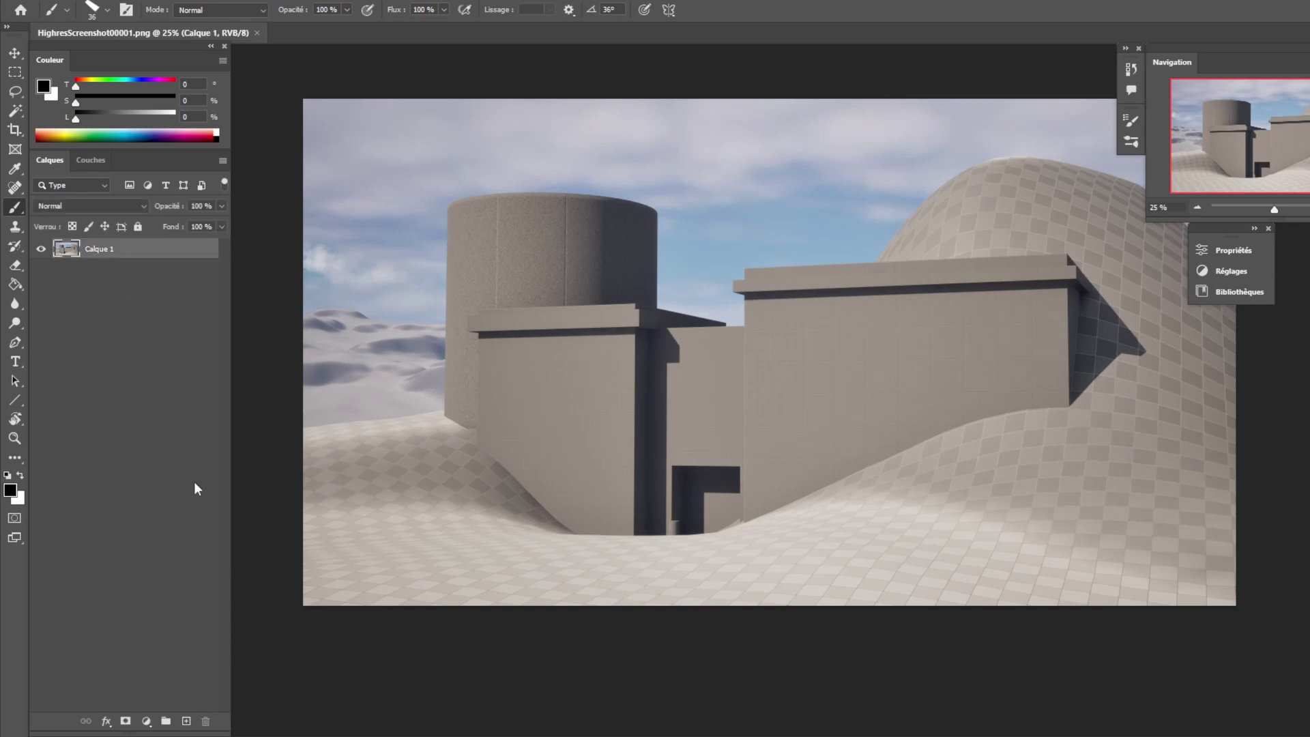
pyautogui.click(187, 720)
pyautogui.press('x')
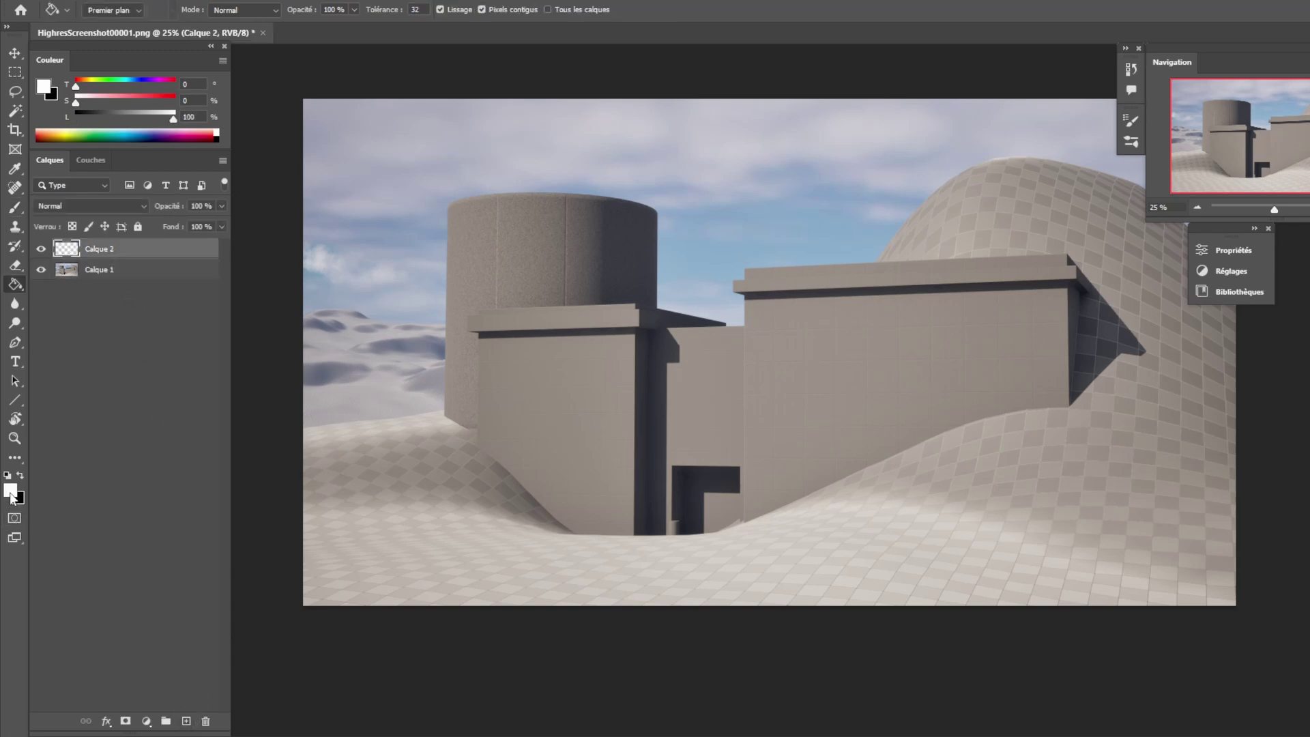
pyautogui.press('i')
pyautogui.press('g')
pyautogui.click(455, 313)
pyautogui.moveTo(222, 205); pyautogui.dragTo(198, 227)
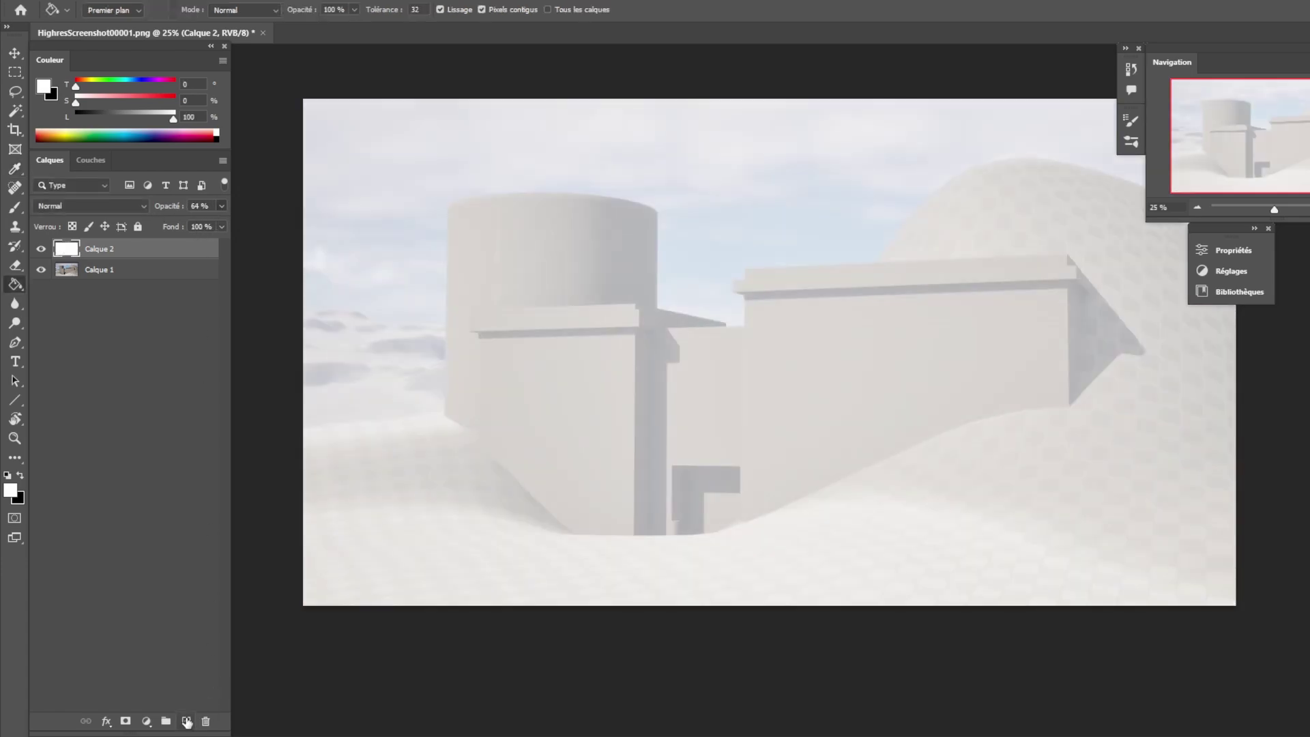
# - Add another layer on top for sketching and set up a black brush of size 43 near the entrance
pyautogui.click(185, 721)
pyautogui.press('b')
pyautogui.keyDown('ctrl'); pyautogui.click(831, 350); pyautogui.keyUp('ctrl')
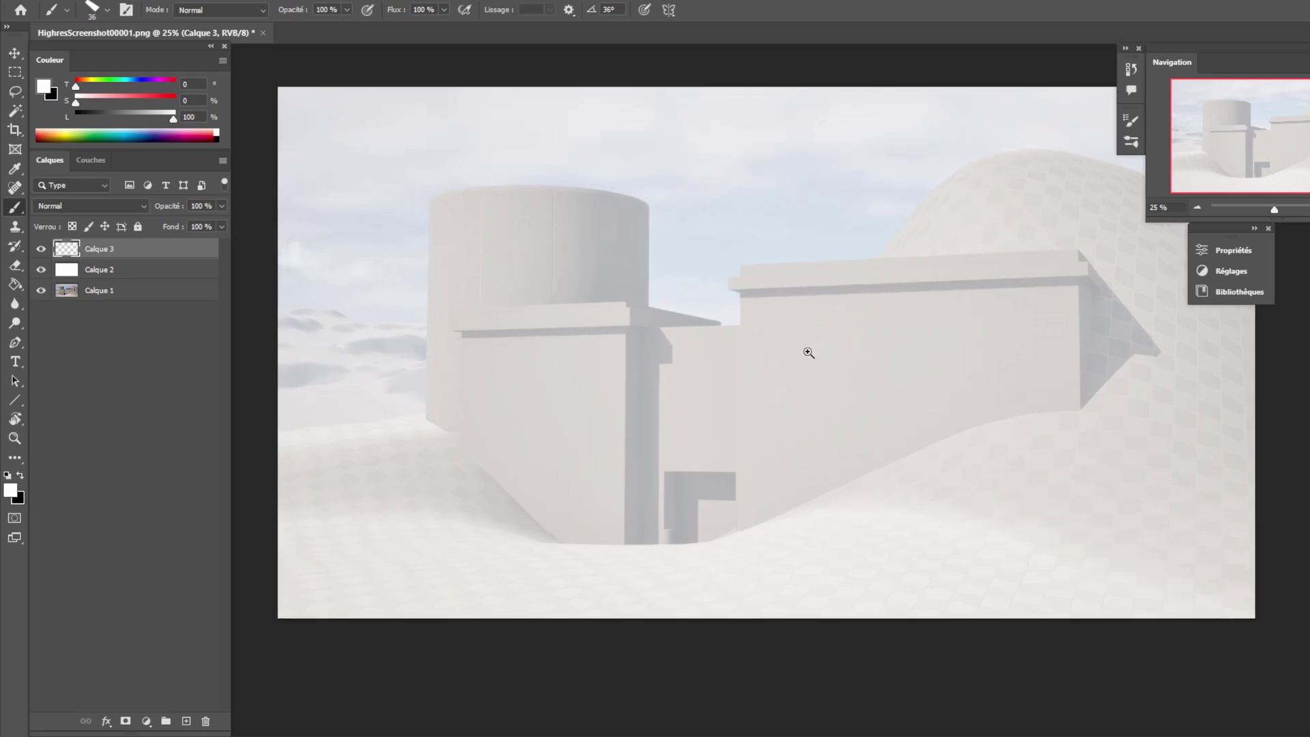
pyautogui.moveTo(652, 355); pyautogui.dragTo(559, 389)
pyautogui.keyDown('alt'); pyautogui.moveTo(522, 390); pyautogui.dragTo(485, 434, button='right'); pyautogui.keyUp('alt')
pyautogui.press('x')
pyautogui.moveTo(563, 459); pyautogui.dragTo(511, 400)
pyautogui.keyDown('alt'); pyautogui.moveTo(482, 489); pyautogui.dragTo(479, 478, button='right'); pyautogui.keyUp('alt')
# - Outline the entrance opening with a straight lintel line and two vertical side lines
pyautogui.moveTo(480, 477); pyautogui.dragTo(479, 550)
pyautogui.hotkey('ctrl', 'z')
pyautogui.moveTo(479, 481); pyautogui.dragTo(479, 547)
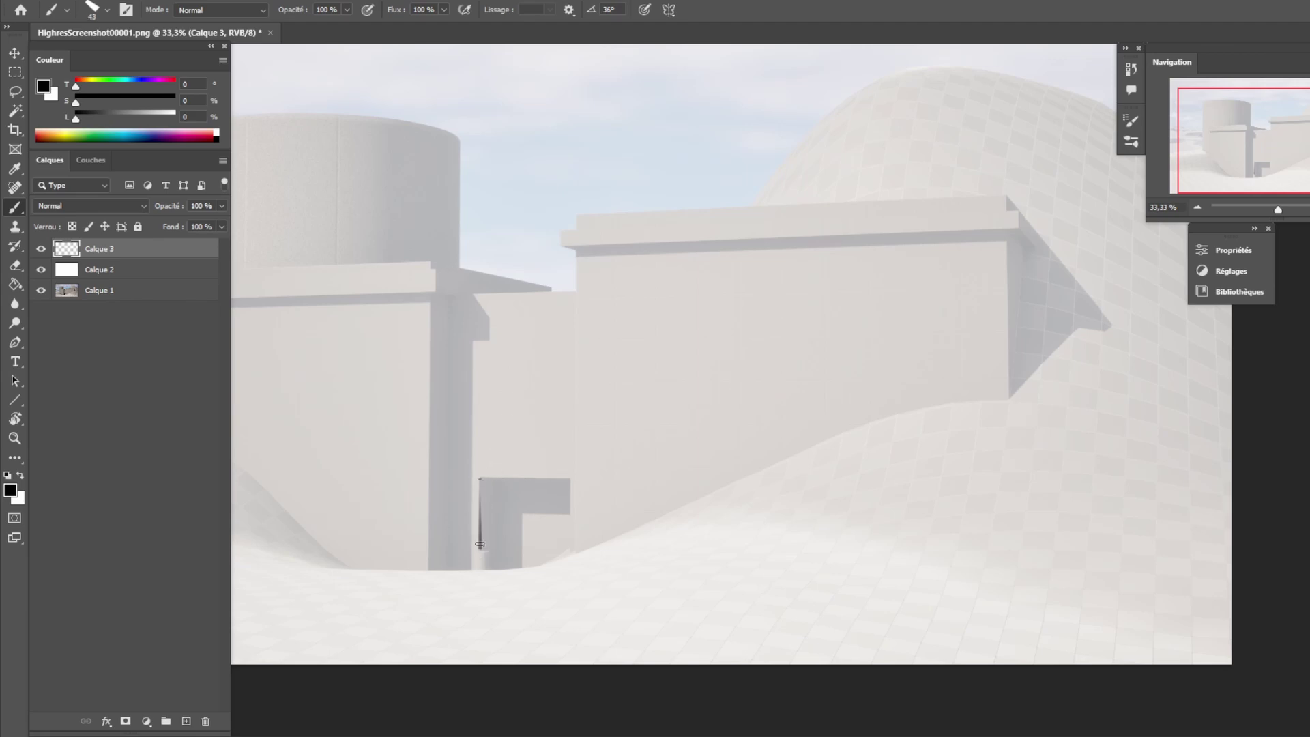
pyautogui.keyDown('shift'); pyautogui.click(571, 478); pyautogui.keyUp('shift')
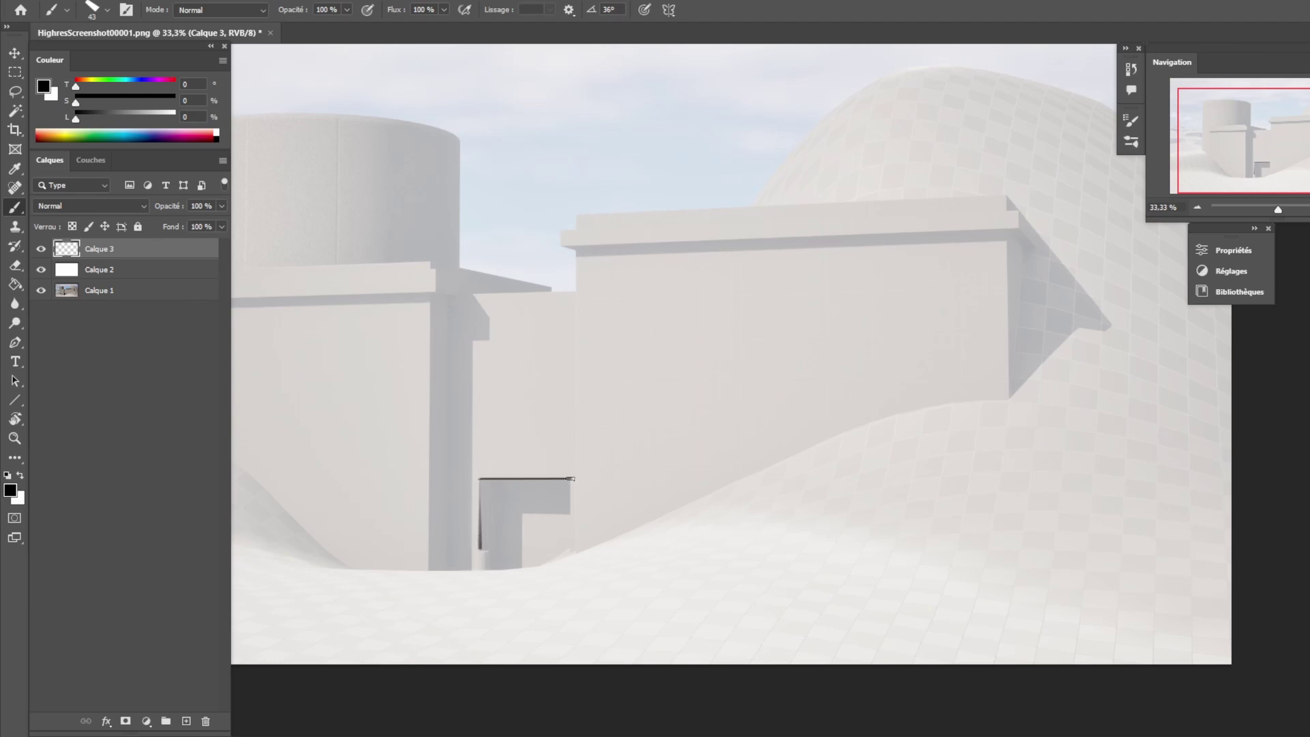
pyautogui.keyDown('shift'); pyautogui.click(571, 553); pyautogui.keyUp('shift')
# - Sketch a double-line arch above the entrance lintel and close its base with a straight line
pyautogui.moveTo(479, 475); pyautogui.dragTo(560, 466)
pyautogui.hotkey('ctrl', 'z')
pyautogui.moveTo(478, 474); pyautogui.dragTo(558, 466)
pyautogui.moveTo(480, 473)
pyautogui.mouseDown()
pyautogui.moveTo(545, 459)
pyautogui.moveTo(558, 470)
pyautogui.mouseUp()
pyautogui.hotkey('ctrl', 'z')
pyautogui.click(486, 473)
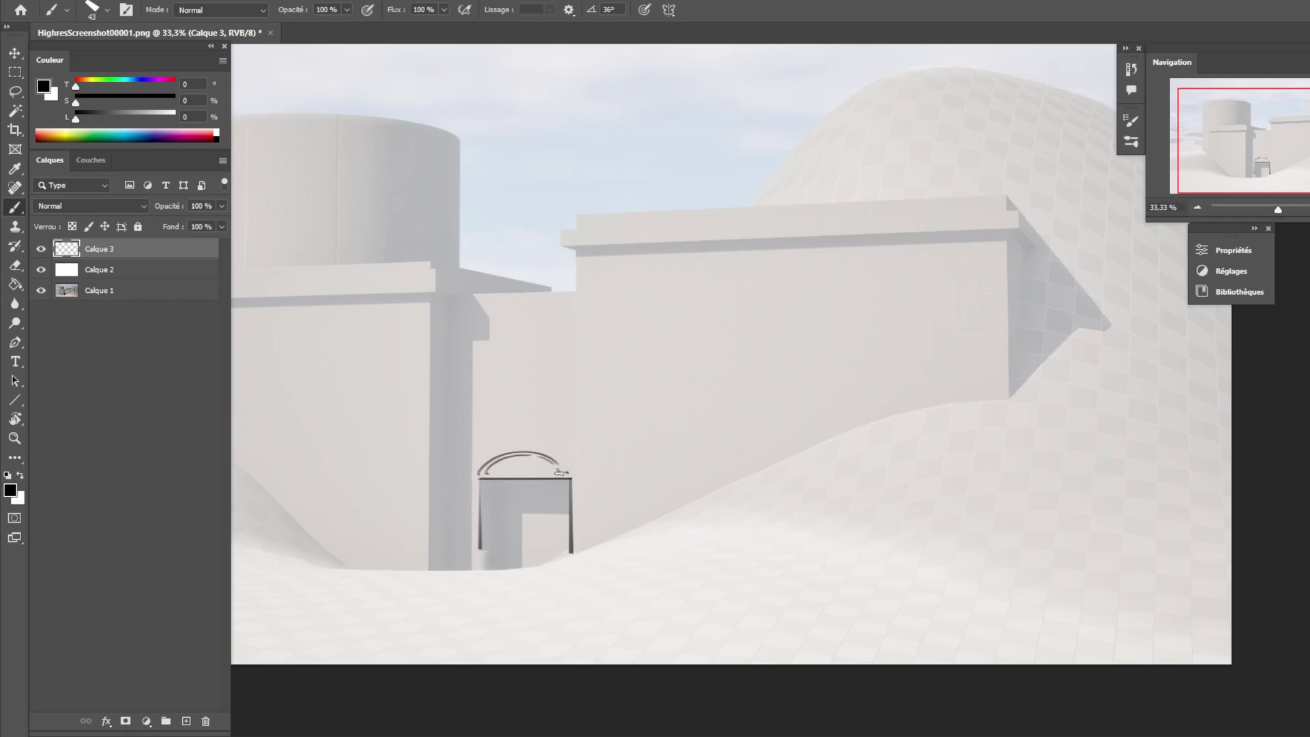
pyautogui.keyDown('shift'); pyautogui.click(558, 472); pyautogui.keyUp('shift')
pyautogui.keyDown('alt'); pyautogui.moveTo(531, 440); pyautogui.dragTo(533, 440, button='right'); pyautogui.keyUp('alt')
pyautogui.moveTo(544, 450)
pyautogui.mouseDown()
pyautogui.moveTo(566, 473)
pyautogui.moveTo(516, 458)
pyautogui.moveTo(518, 498)
pyautogui.moveTo(543, 502)
pyautogui.mouseUp()
pyautogui.hotkey('ctrl', 'z')
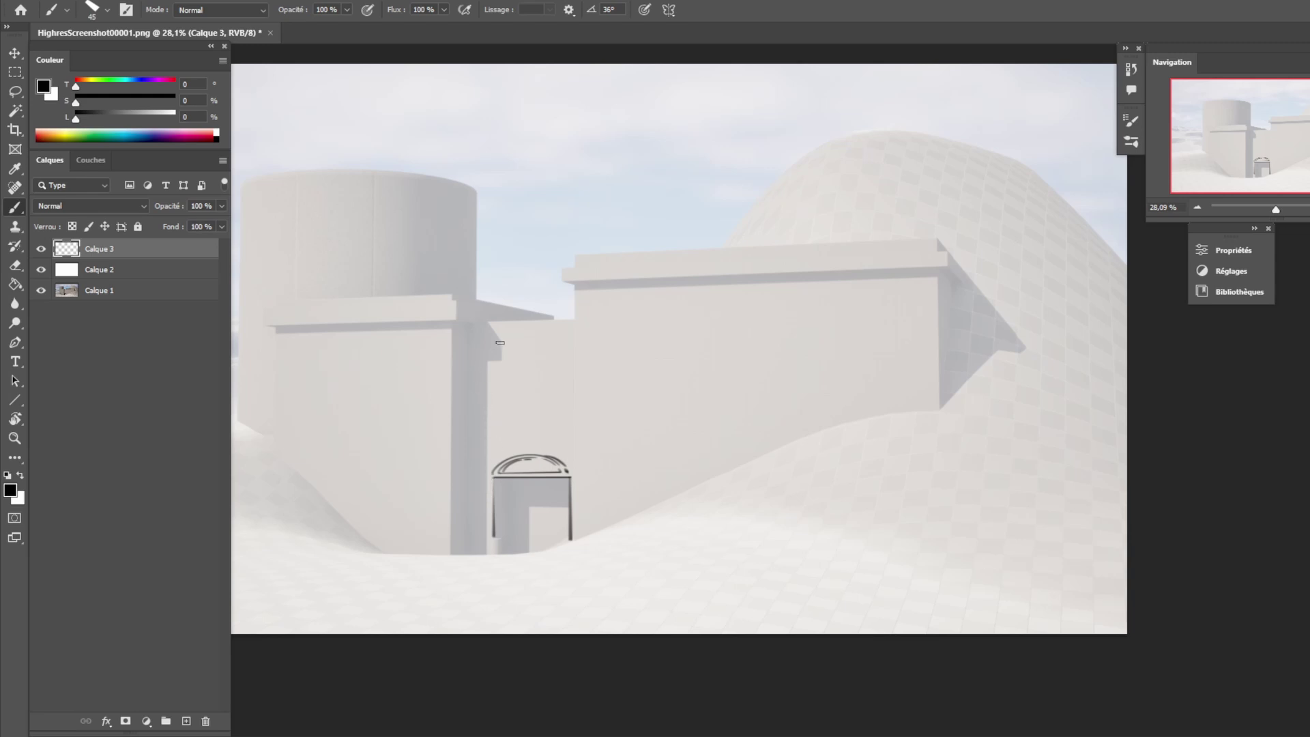
# - Sketch sloping curved lines above the tower block's parapet, rising to its front corner and descending towards the long wall
pyautogui.moveTo(526, 341); pyautogui.dragTo(583, 368)
pyautogui.moveTo(325, 333); pyautogui.dragTo(496, 281)
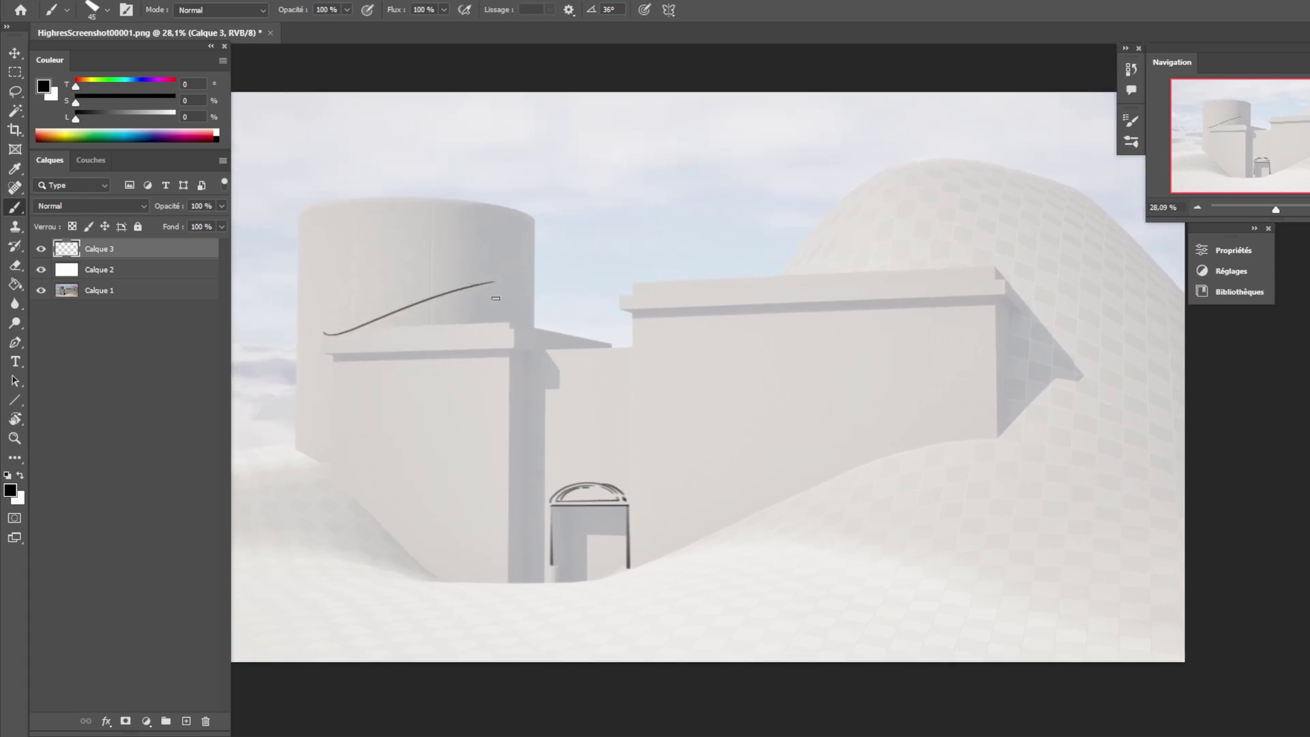
pyautogui.keyDown('alt'); pyautogui.moveTo(497, 298); pyautogui.dragTo(502, 298, button='right'); pyautogui.keyUp('alt')
pyautogui.moveTo(506, 286)
pyautogui.mouseDown()
pyautogui.moveTo(507, 321)
pyautogui.moveTo(510, 282)
pyautogui.moveTo(580, 299)
pyautogui.mouseUp()
pyautogui.hotkey('ctrl', 'z')
pyautogui.moveTo(514, 281)
pyautogui.mouseDown()
pyautogui.moveTo(613, 313)
pyautogui.moveTo(611, 344)
pyautogui.moveTo(612, 315)
pyautogui.mouseUp()
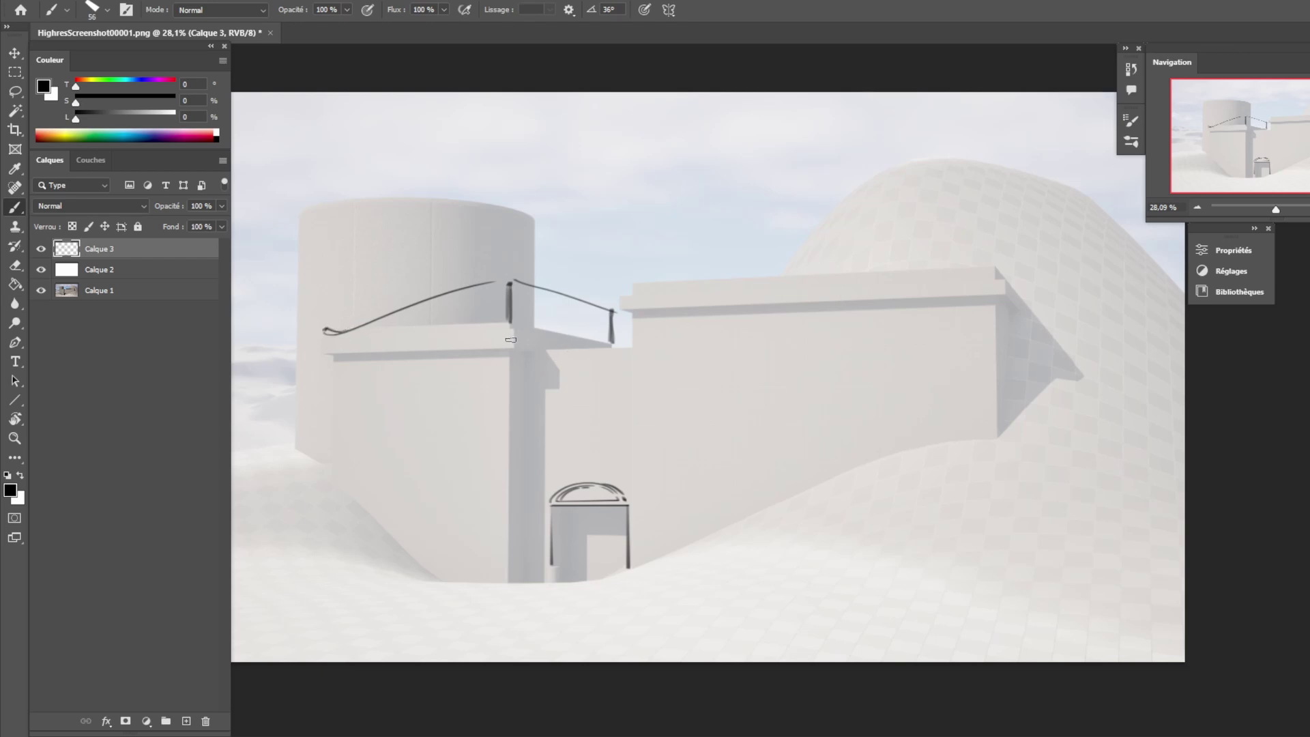
# - Trace the tower block's two vertical front edges and the sloping terrain line at its base
pyautogui.moveTo(513, 330); pyautogui.dragTo(510, 354)
pyautogui.keyDown('shift'); pyautogui.click(507, 577); pyautogui.keyUp('shift')
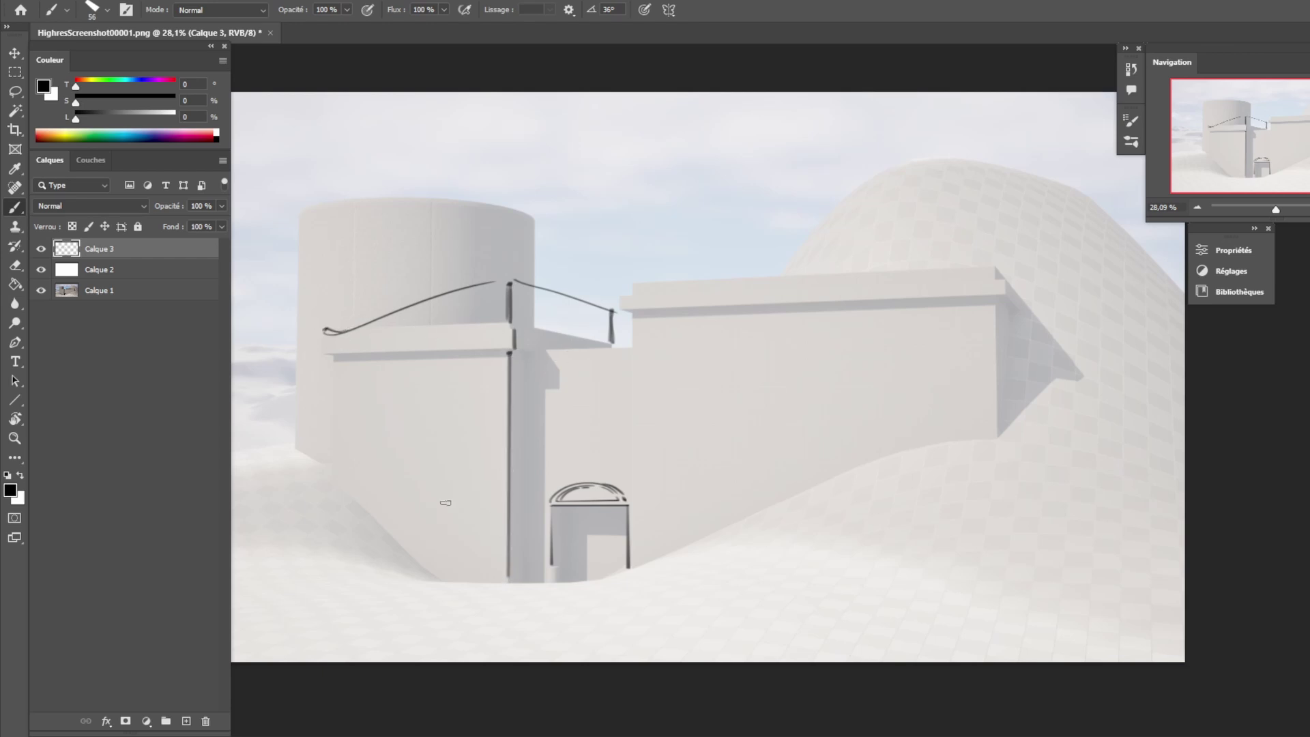
pyautogui.click(330, 356)
pyautogui.keyDown('shift'); pyautogui.click(330, 477); pyautogui.keyUp('shift')
pyautogui.moveTo(330, 478); pyautogui.dragTo(436, 578)
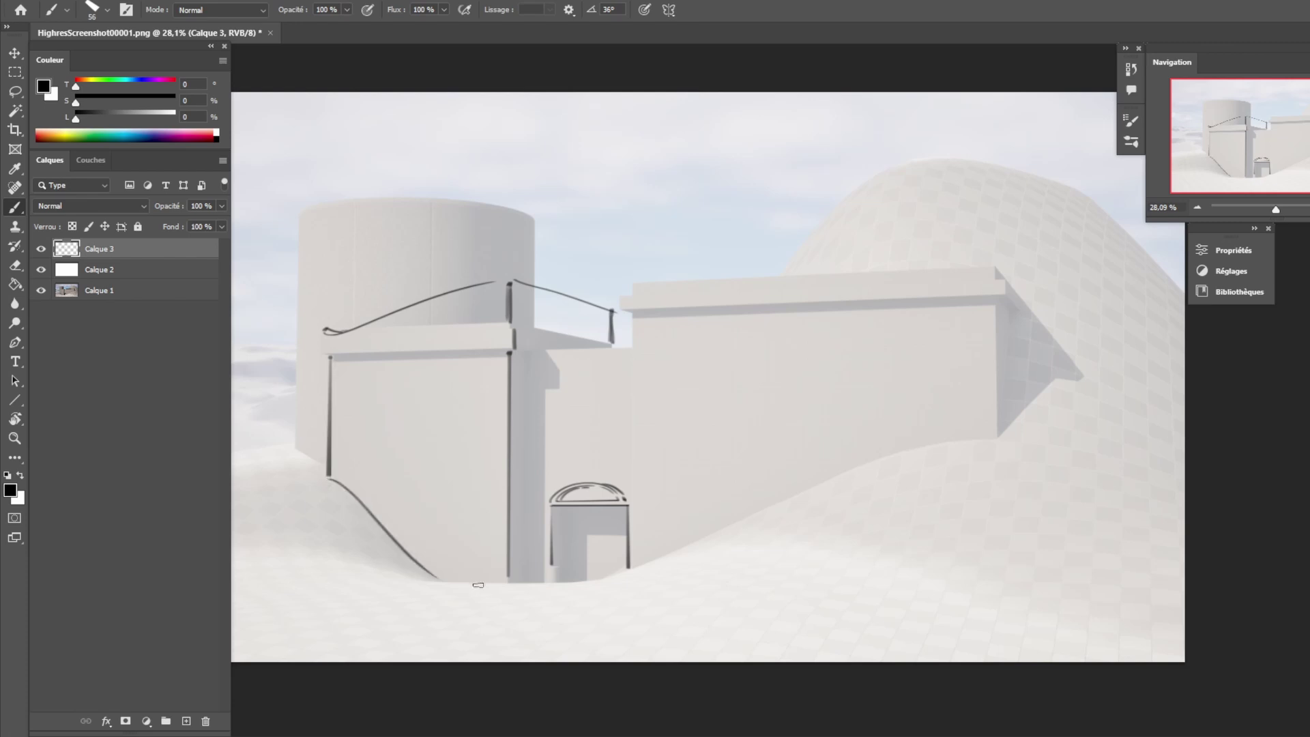
pyautogui.moveTo(731, 490); pyautogui.dragTo(746, 478)
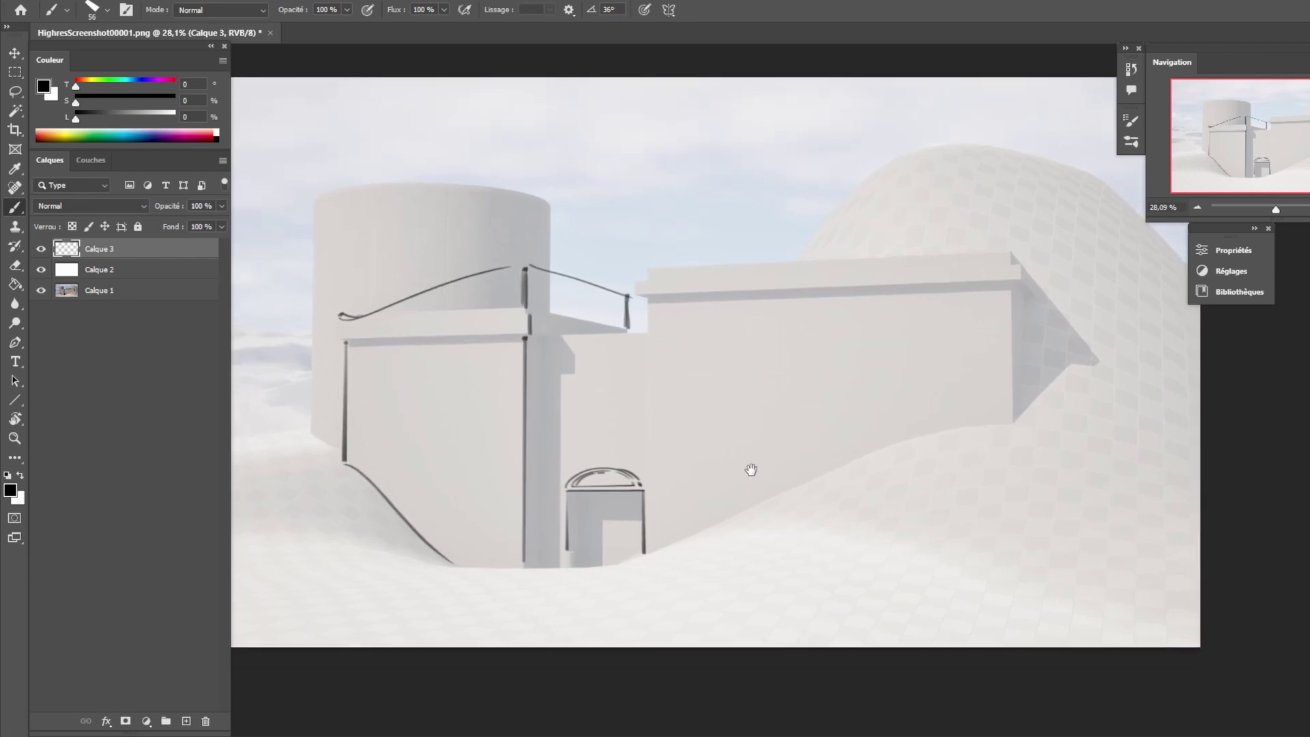
# - Undo the strokes tracing the tower block's vertical front edges, its parapet underside and the sloping terrain line
pyautogui.hotkey('ctrl', 'z')
pyautogui.hotkey('ctrl', 'z')
pyautogui.hotkey('ctrl', 'z')
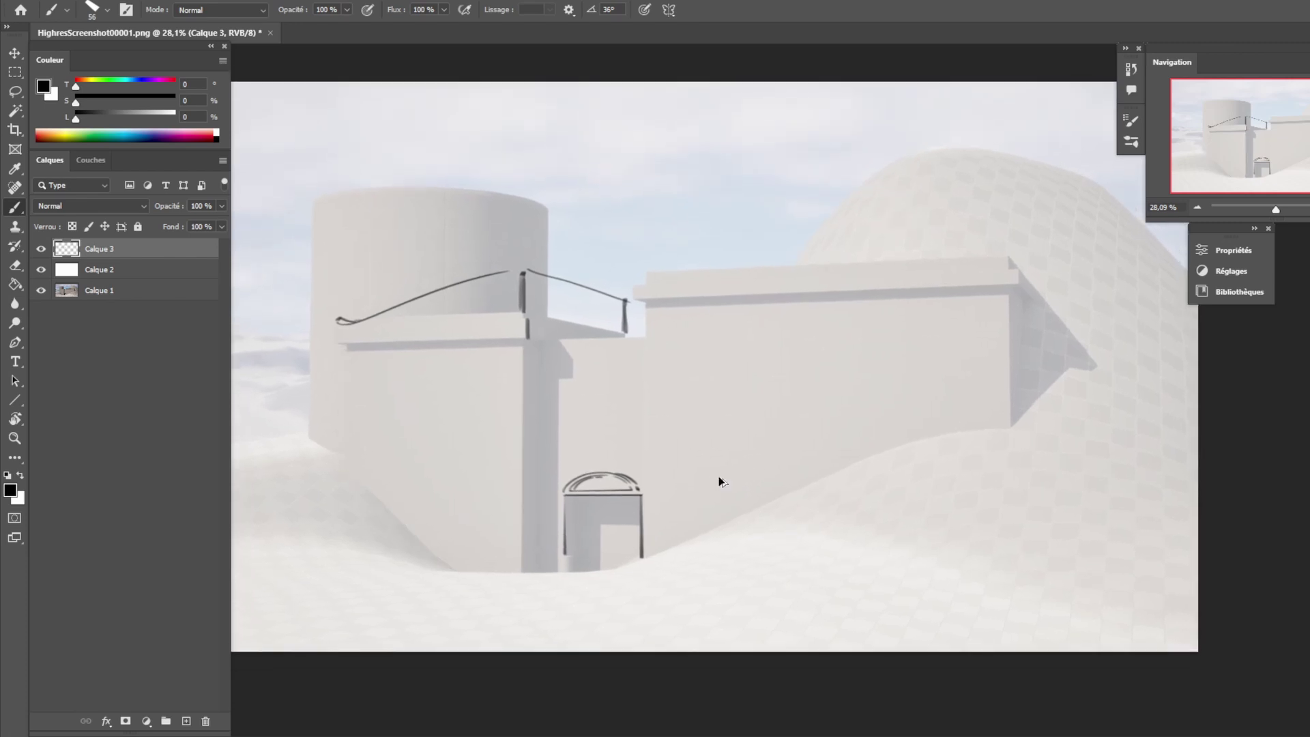
pyautogui.hotkey('ctrl', 'z')
pyautogui.hotkey('ctrl', 'z')
# - Sketch a long sweeping roof curve above the long wall, starting high at the tower end and descending past the far corner
pyautogui.moveTo(672, 305); pyautogui.dragTo(546, 335)
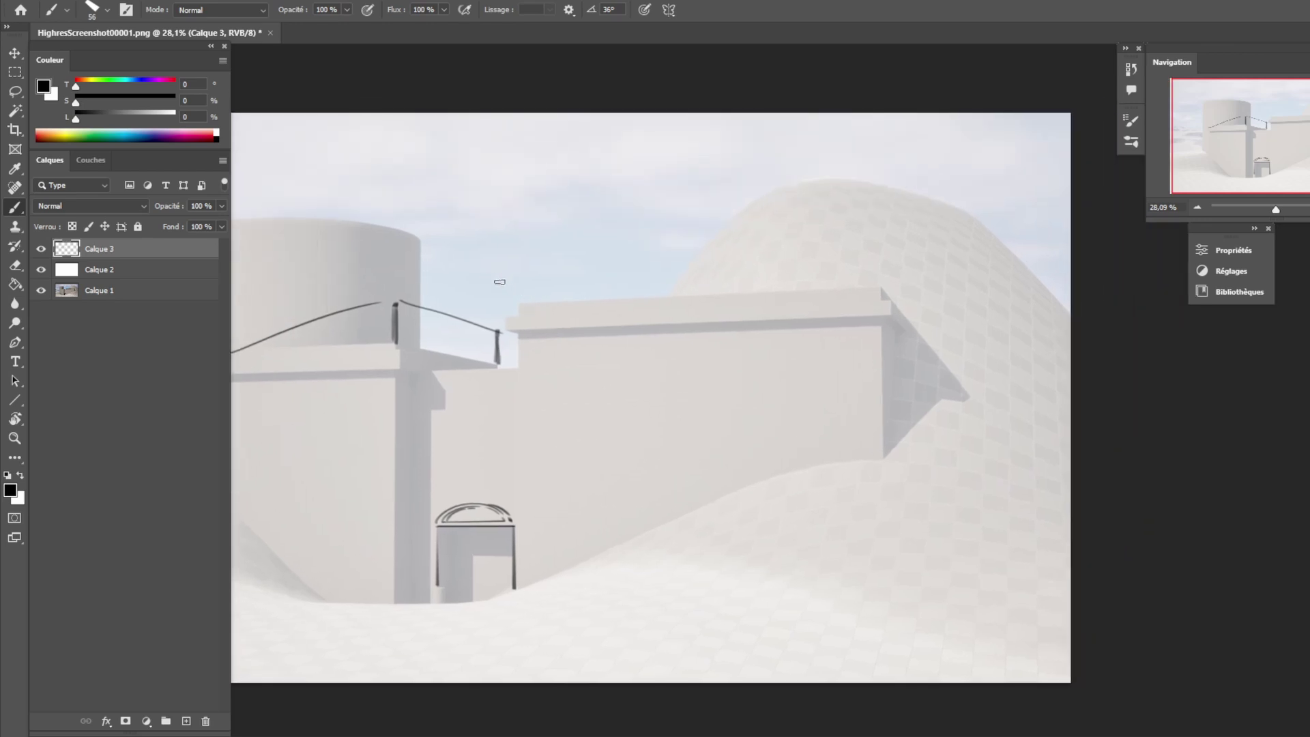
pyautogui.moveTo(491, 271); pyautogui.dragTo(880, 303)
pyautogui.hotkey('ctrl', 'z')
pyautogui.moveTo(481, 249); pyautogui.dragTo(890, 303)
pyautogui.hotkey('ctrl', 'z')
pyautogui.moveTo(494, 249); pyautogui.dragTo(915, 315)
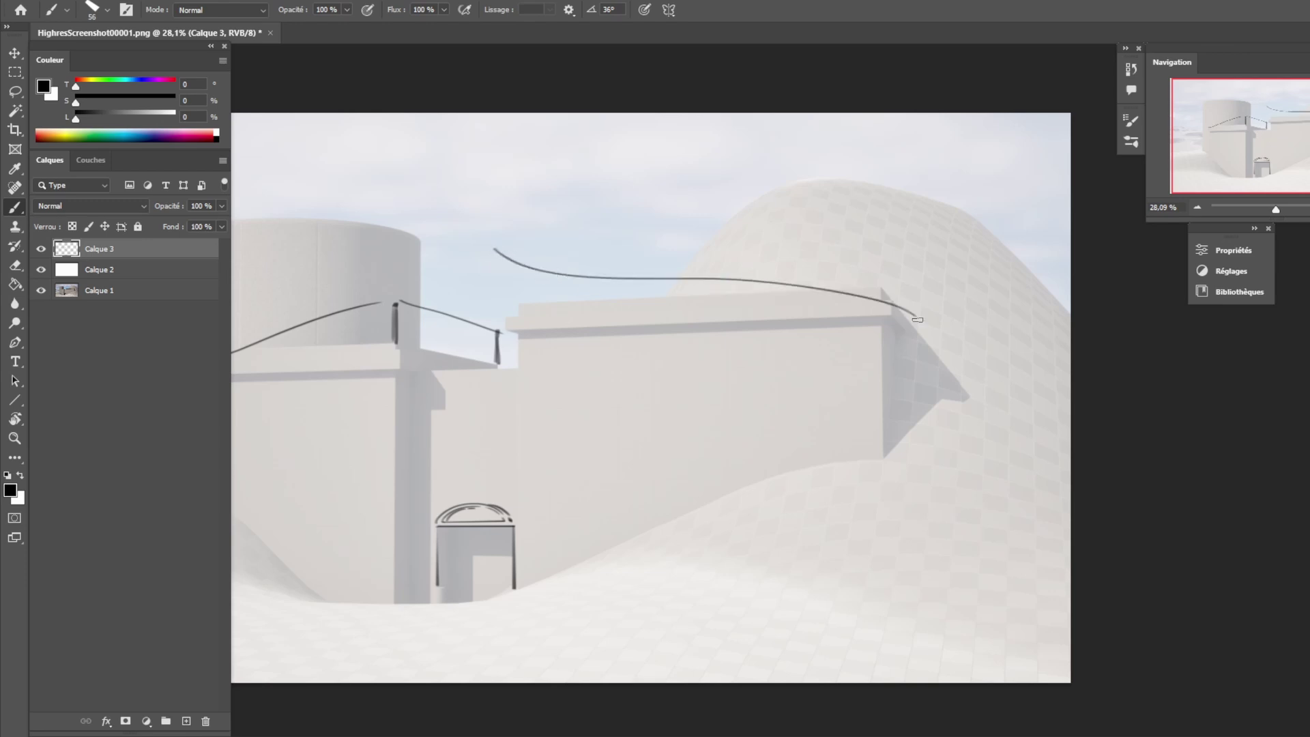
# - Add a short double-line post under the roof curve's tower end and double the curve with a second line closed at the far tip
pyautogui.moveTo(516, 267); pyautogui.dragTo(520, 312)
pyautogui.hotkey('ctrl', 'z')
pyautogui.moveTo(522, 270)
pyautogui.mouseDown()
pyautogui.moveTo(523, 309)
pyautogui.moveTo(524, 268)
pyautogui.moveTo(499, 248)
pyautogui.mouseUp()
pyautogui.moveTo(501, 247)
pyautogui.mouseDown()
pyautogui.moveTo(535, 265)
pyautogui.moveTo(916, 315)
pyautogui.moveTo(923, 333)
pyautogui.mouseUp()
pyautogui.hotkey('ctrl', 'z')
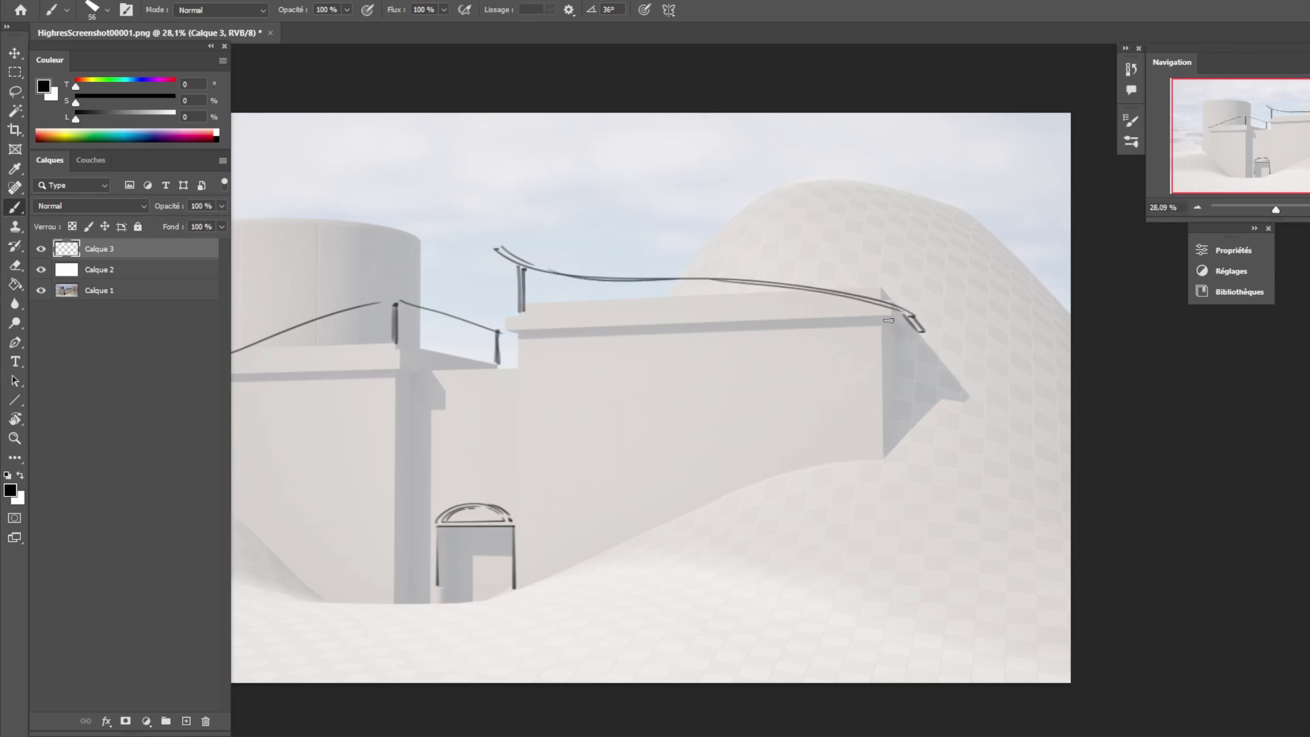
# - Outline the ledge band along the top of the long wall with straight lines on its upper and lower edges
pyautogui.click(888, 316)
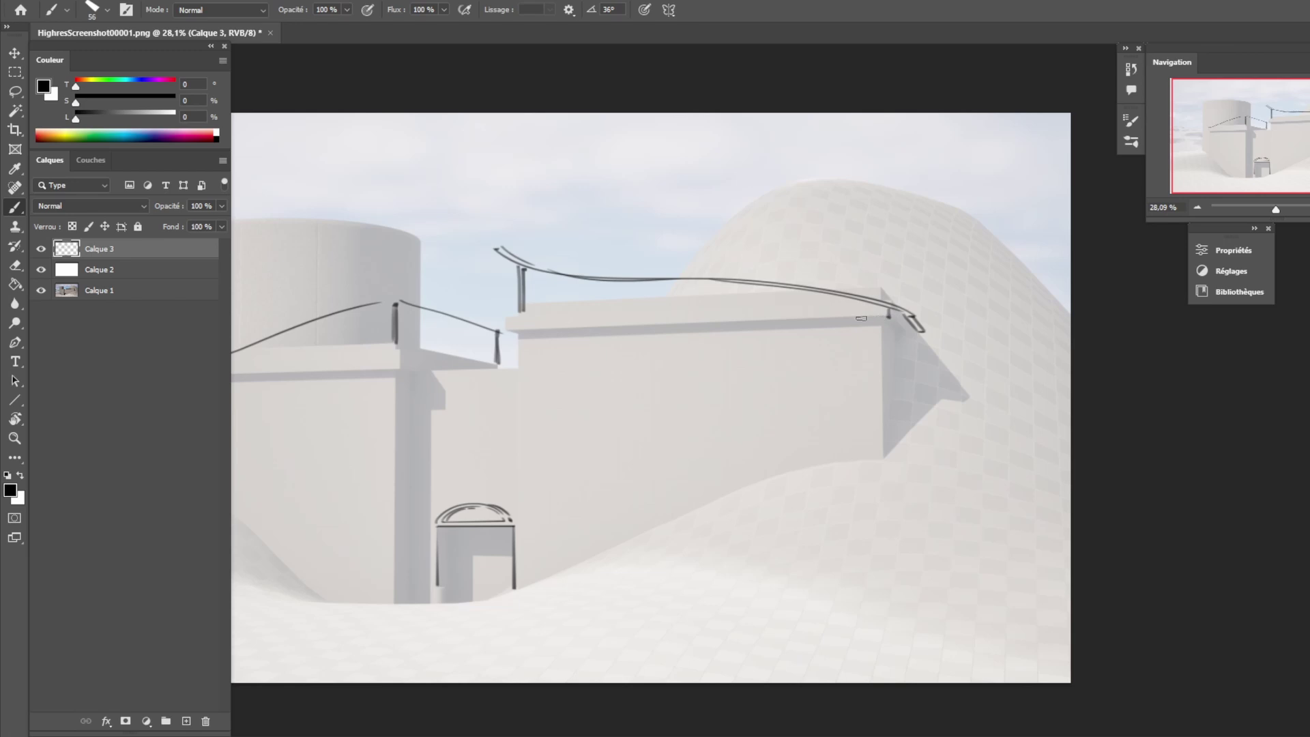
pyautogui.keyDown('shift'); pyautogui.click(506, 329); pyautogui.keyUp('shift')
pyautogui.click(883, 304)
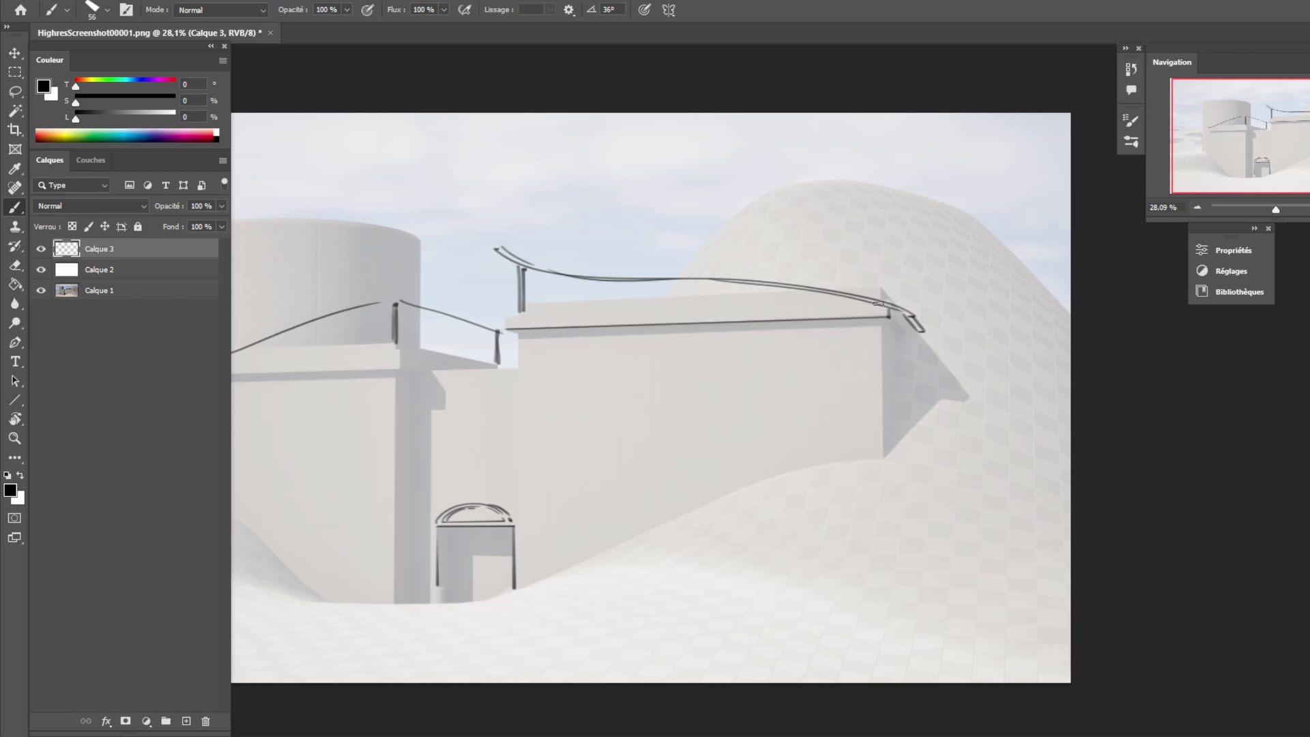
pyautogui.keyDown('shift'); pyautogui.click(506, 319); pyautogui.keyUp('shift')
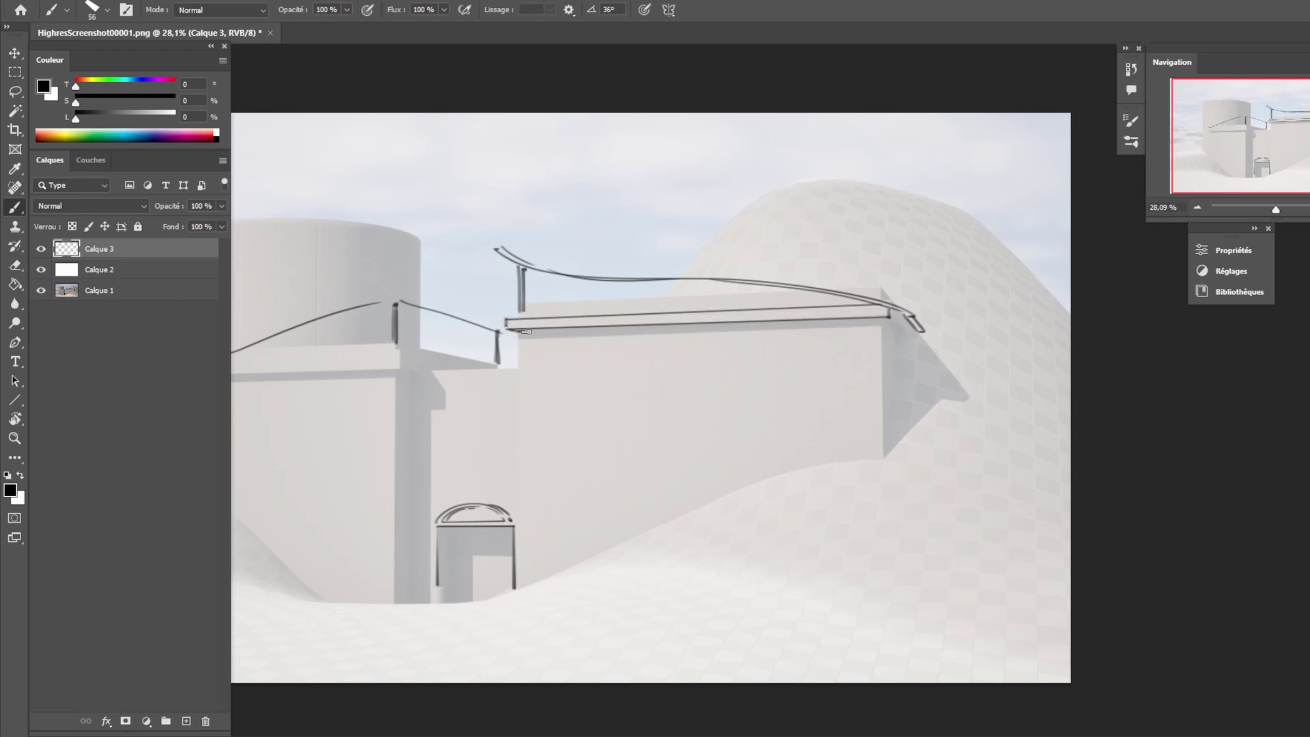
pyautogui.keyDown('shift'); pyautogui.click(881, 318); pyautogui.keyUp('shift')
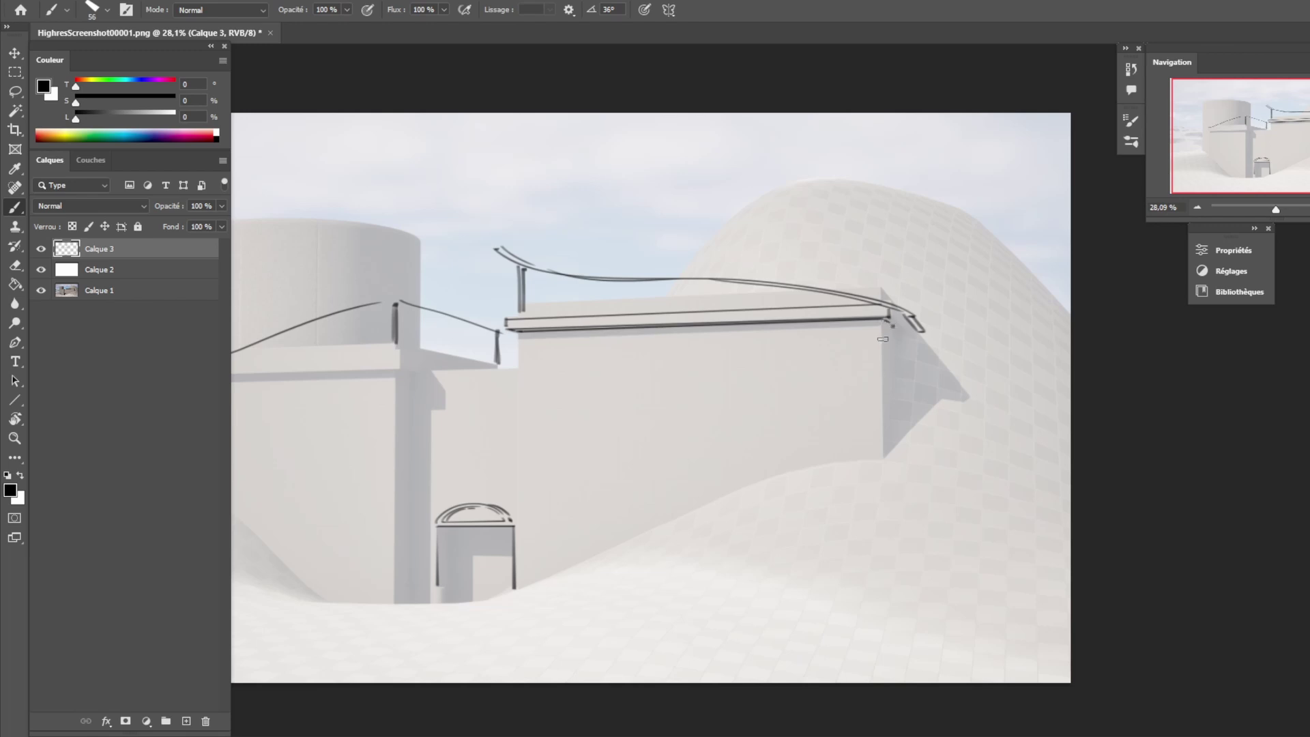
# - Draw a curved double-line support down the long wall's far corner and a vertical line along its edge beside the entrance
pyautogui.moveTo(879, 321); pyautogui.dragTo(888, 454)
pyautogui.moveTo(890, 322); pyautogui.dragTo(890, 454)
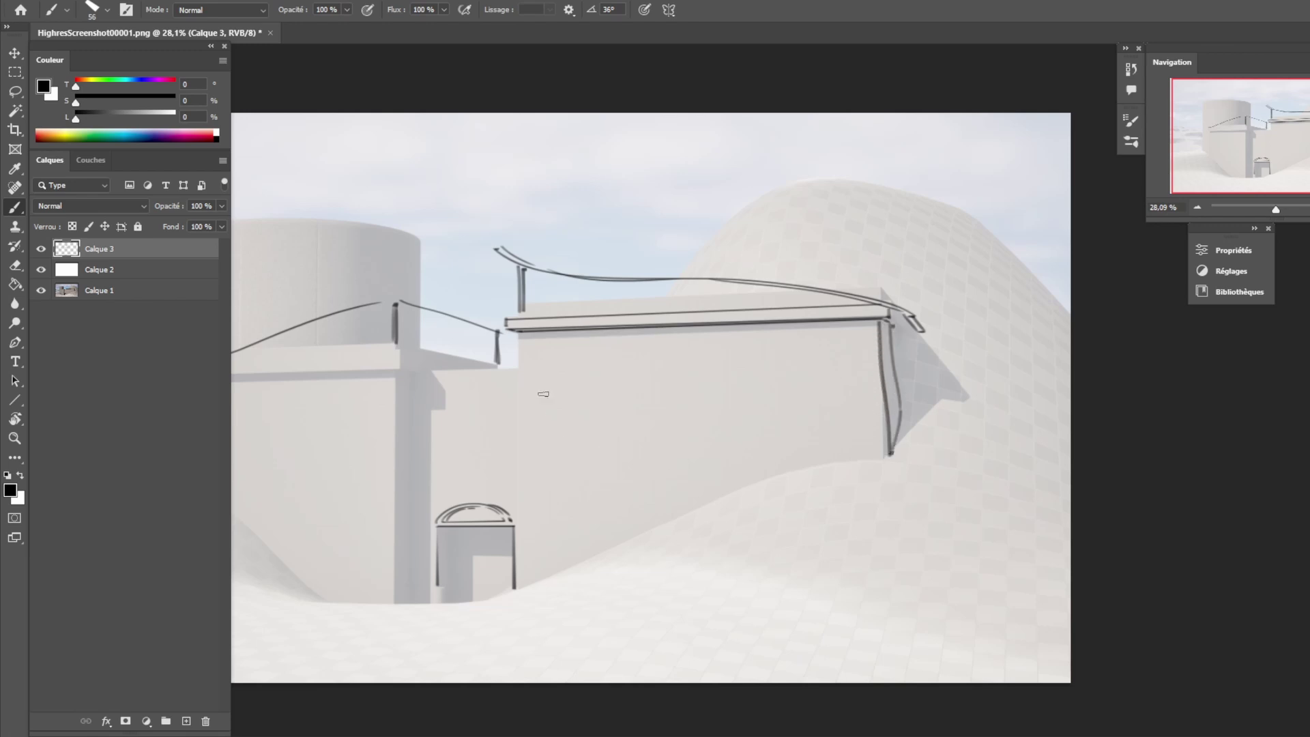
pyautogui.moveTo(518, 592); pyautogui.dragTo(519, 339)
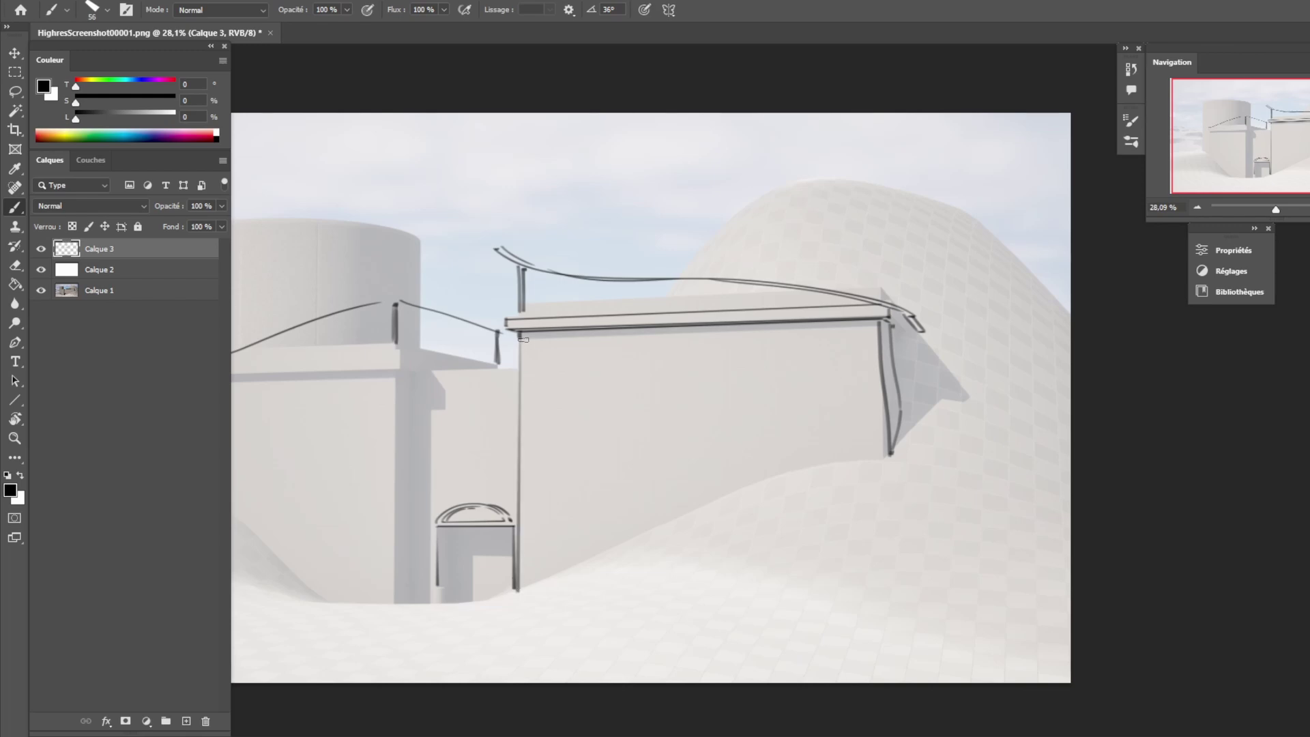